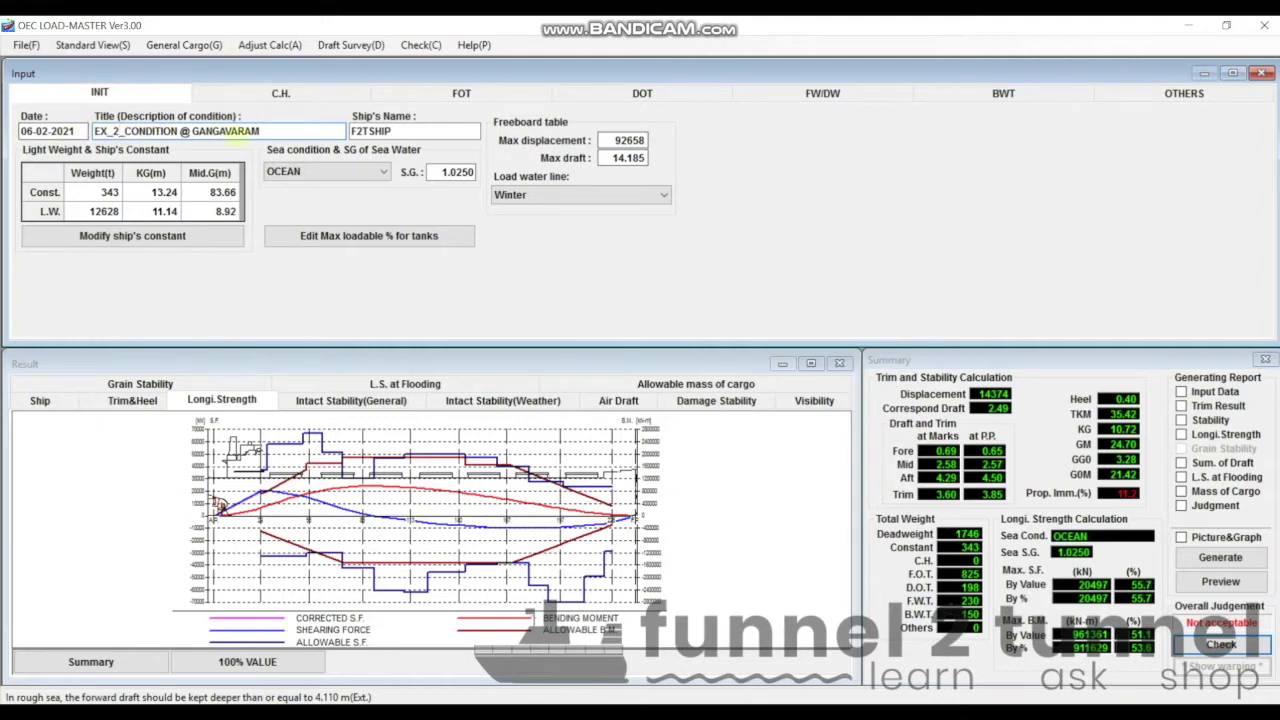
pyautogui.click(265, 131)
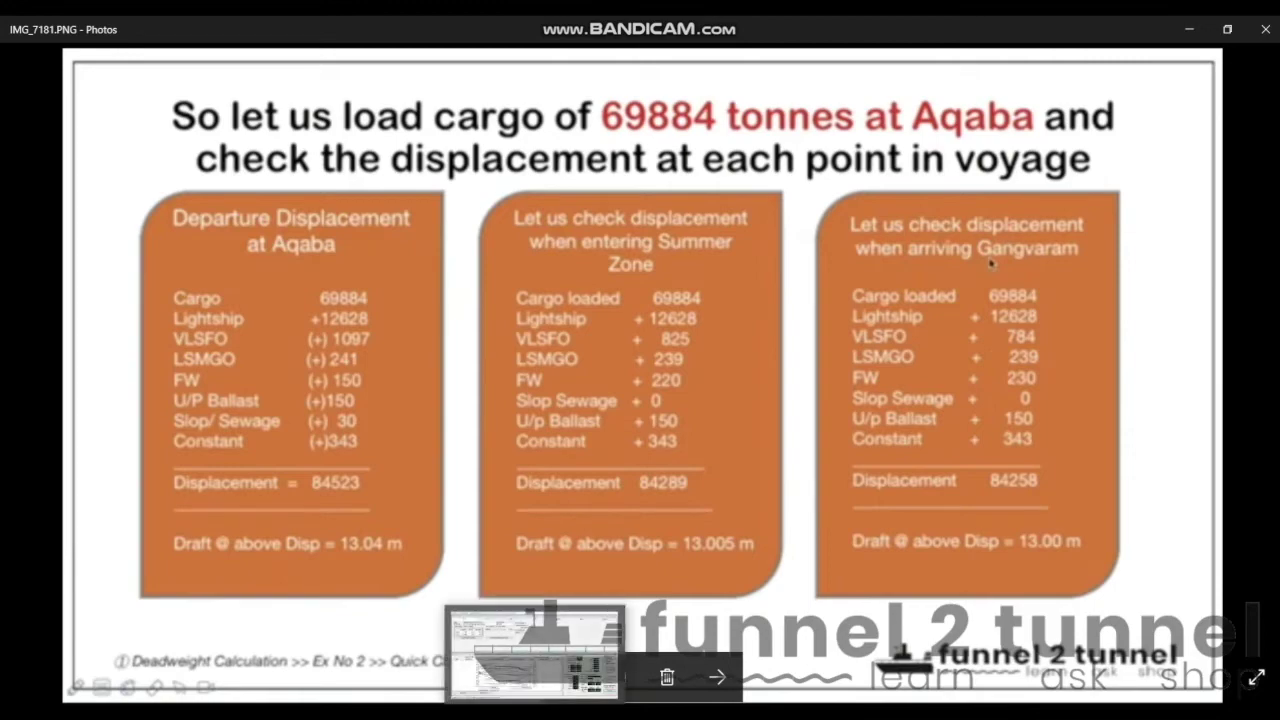
pyautogui.click(530, 655)
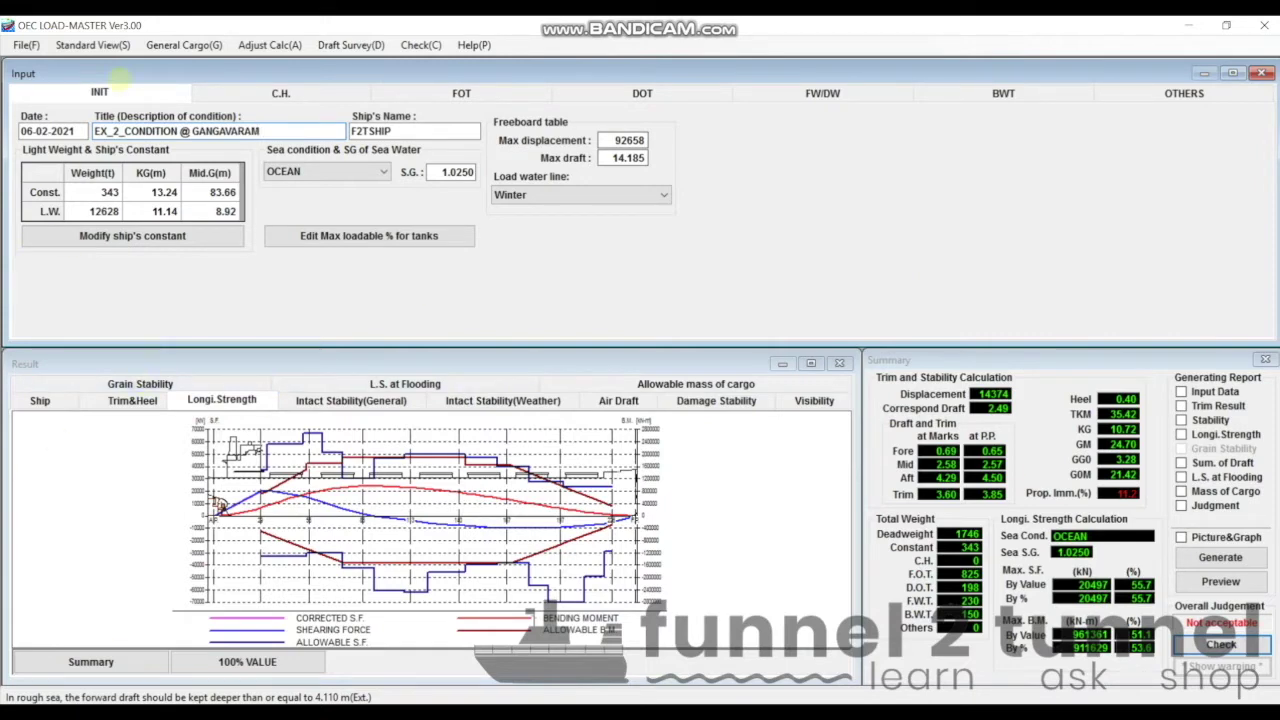
# - Check the condition date and the condition title fields on the INIT tab
pyautogui.click(70, 131)
pyautogui.click(124, 131)
pyautogui.click(268, 131)
# - Switch the load water line to Summer (max 94798 t, 14.486 m), keeping sea condition OCEAN
pyautogui.click(552, 194)
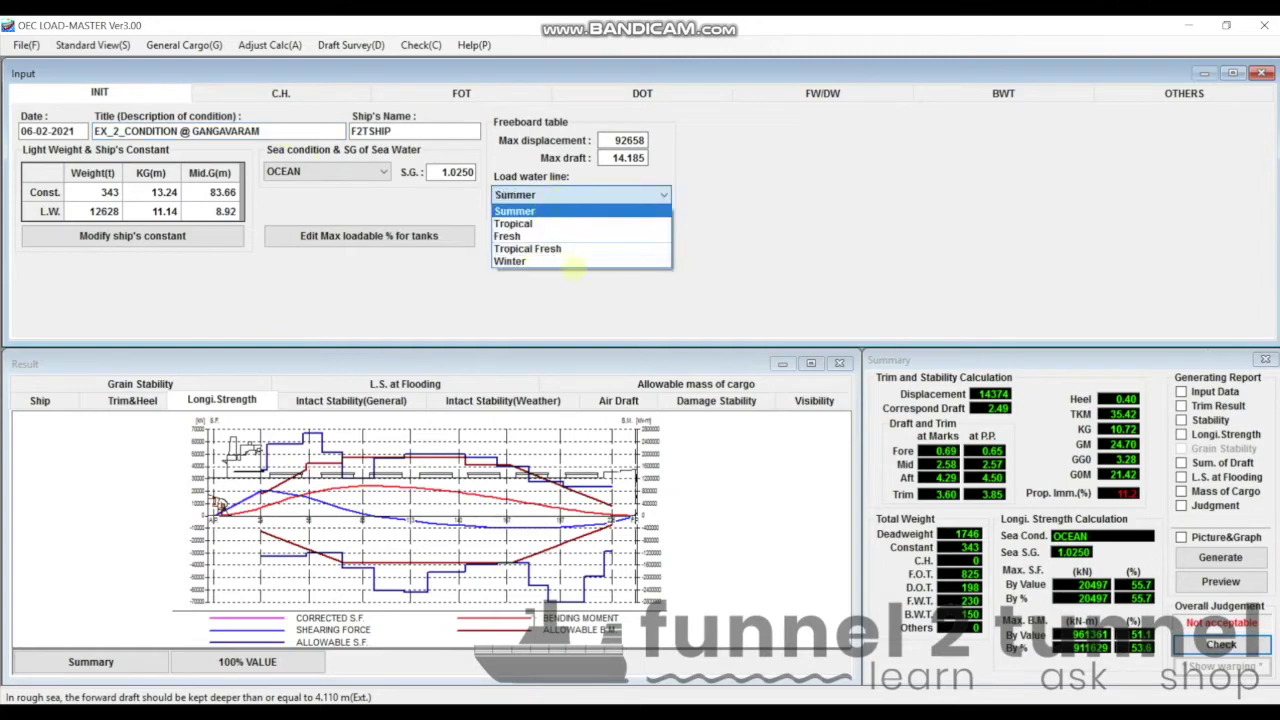
pyautogui.click(651, 272)
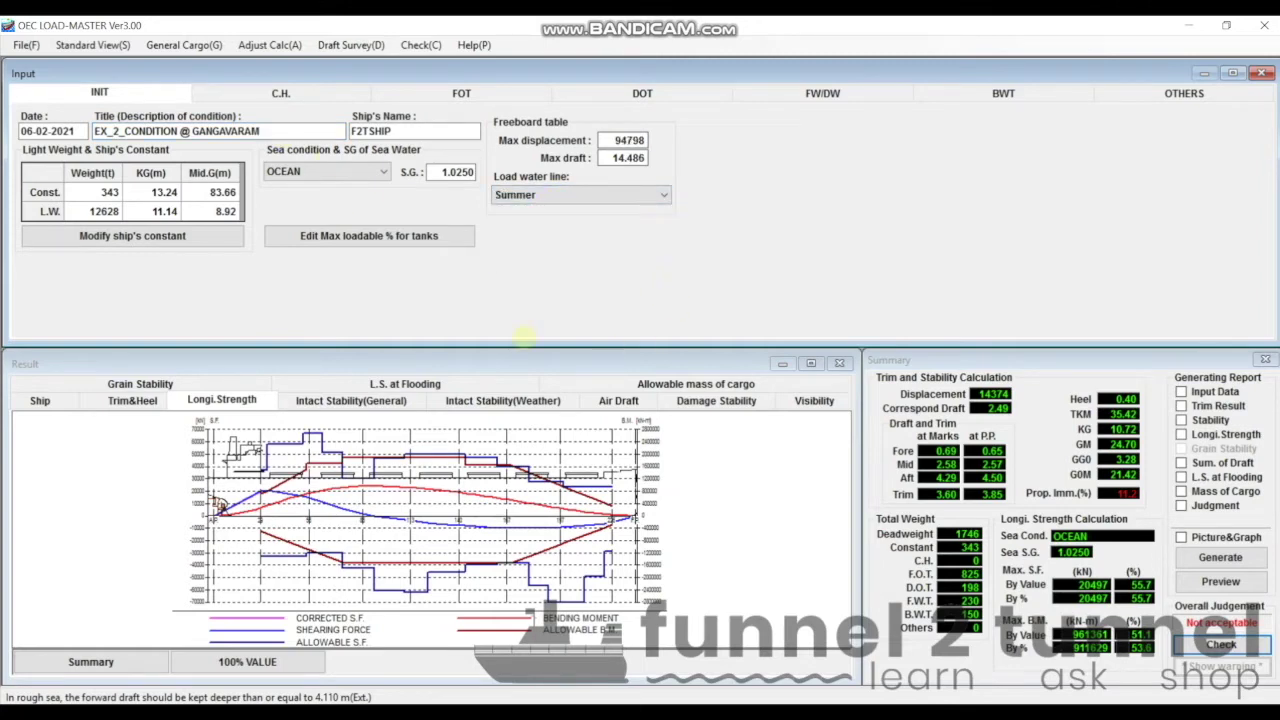
pyautogui.click(383, 172)
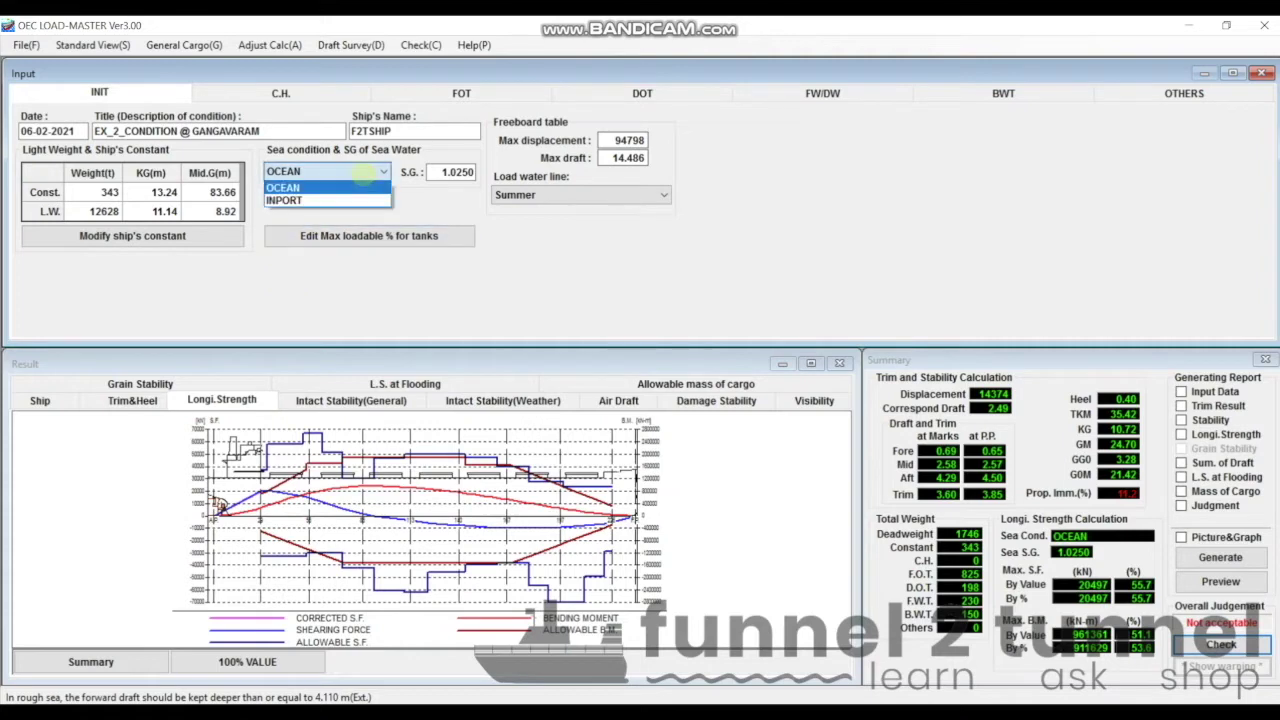
pyautogui.click(325, 180)
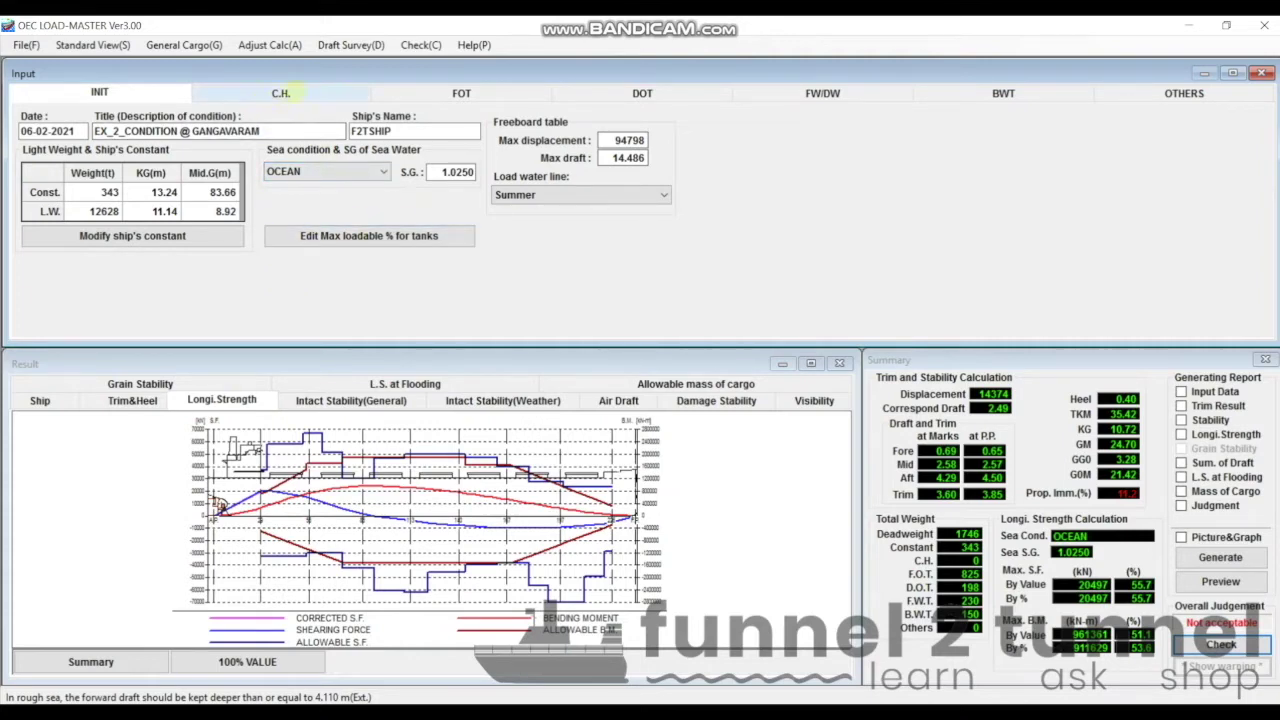
pyautogui.click(280, 93)
# - Review the fuel oil (825 t) and diesel oil (198 t) tanks, then the fresh water tanks
pyautogui.click(461, 93)
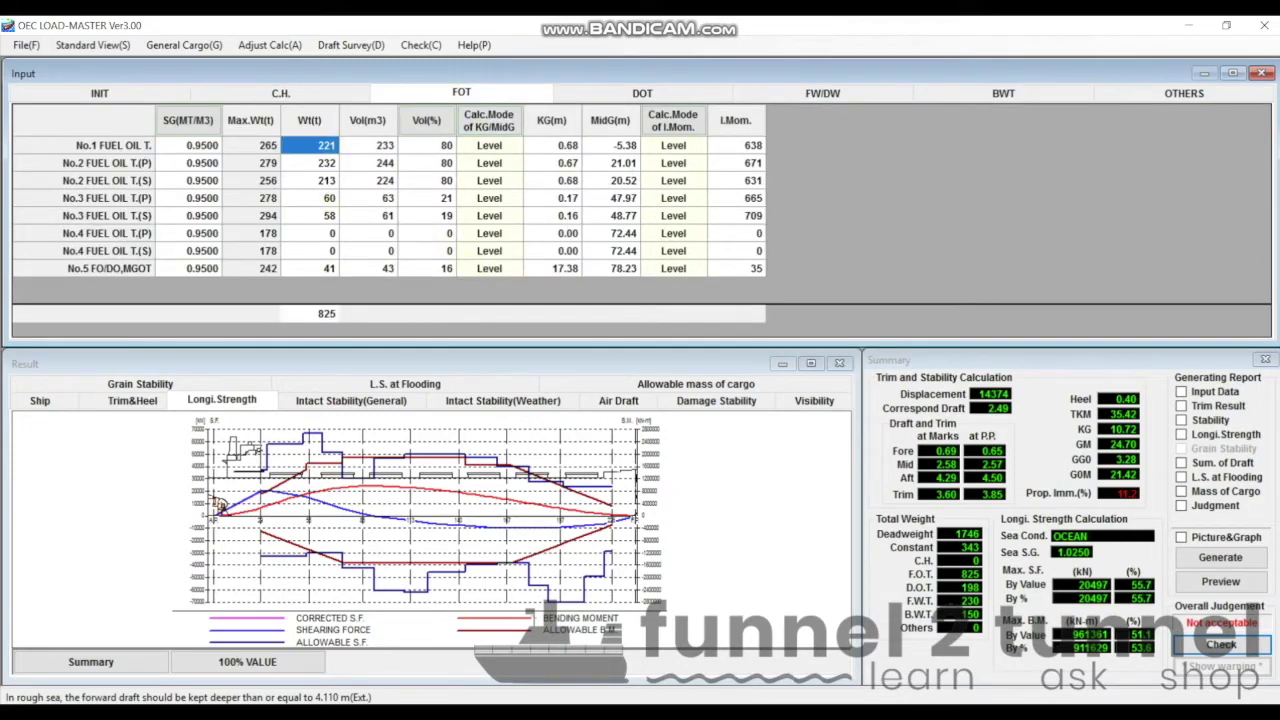
pyautogui.hotkey('alt', 'Tab')
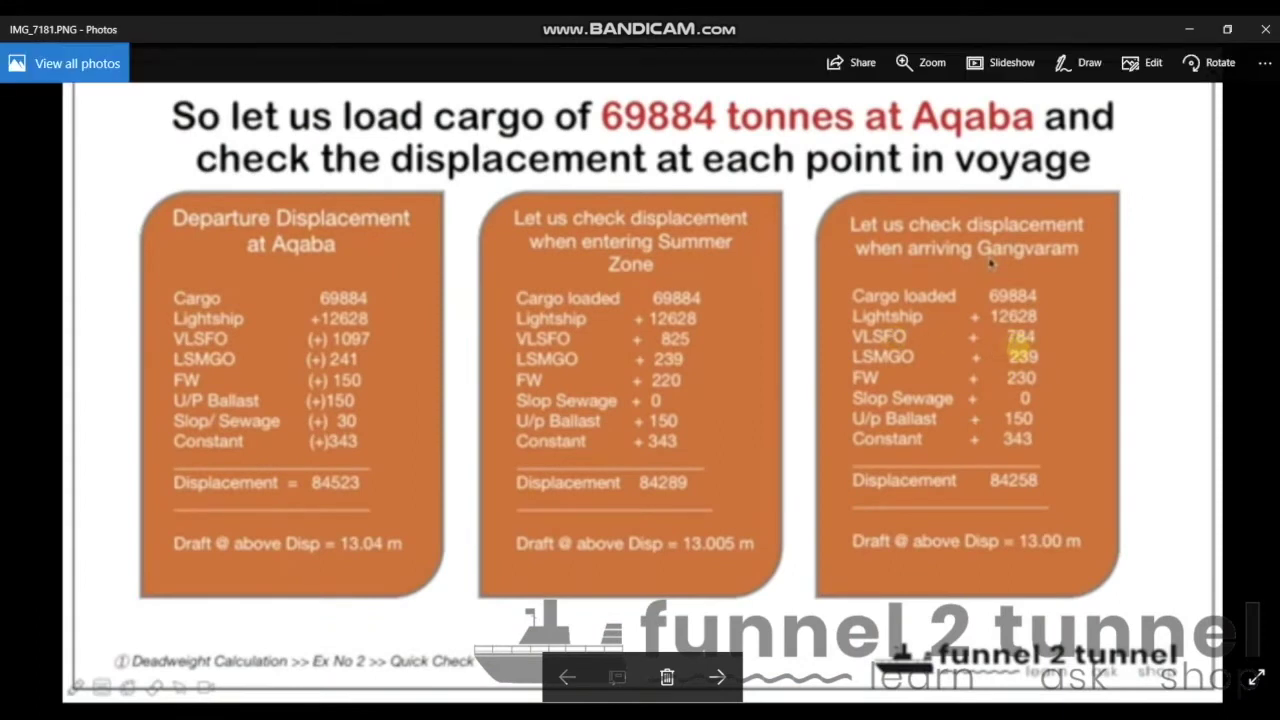
pyautogui.hotkey('alt', 'Tab')
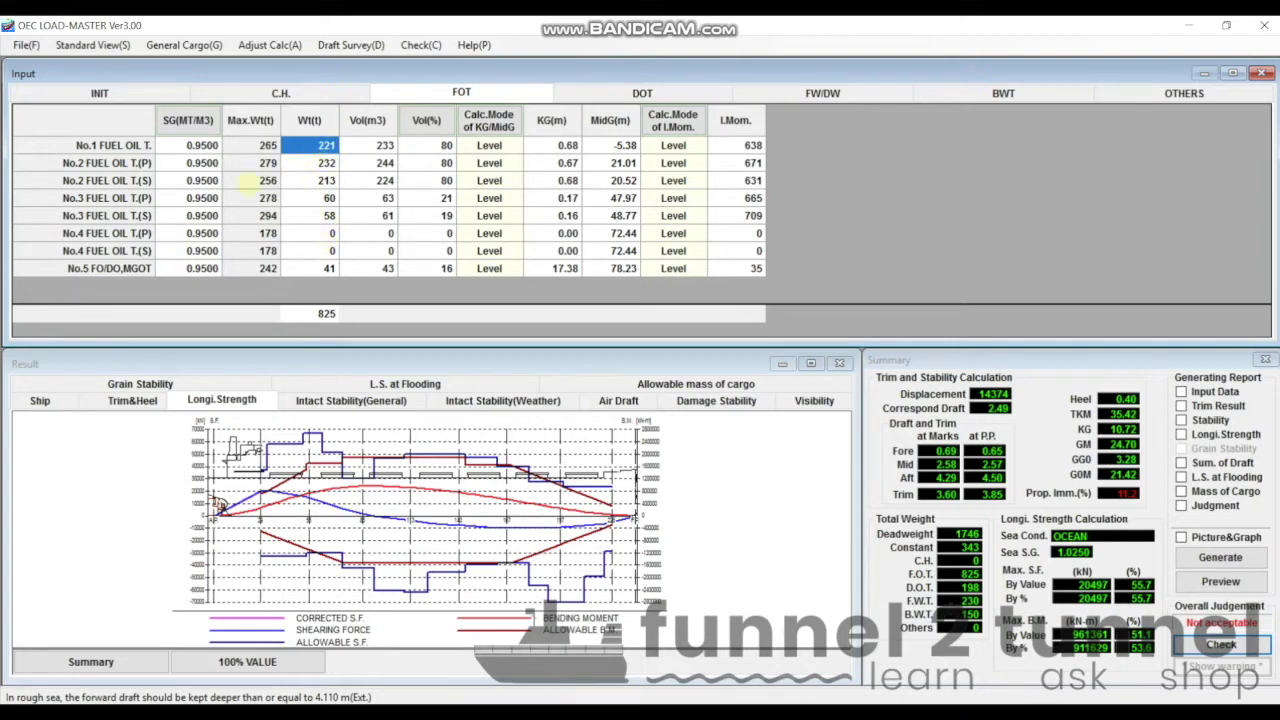
pyautogui.click(642, 92)
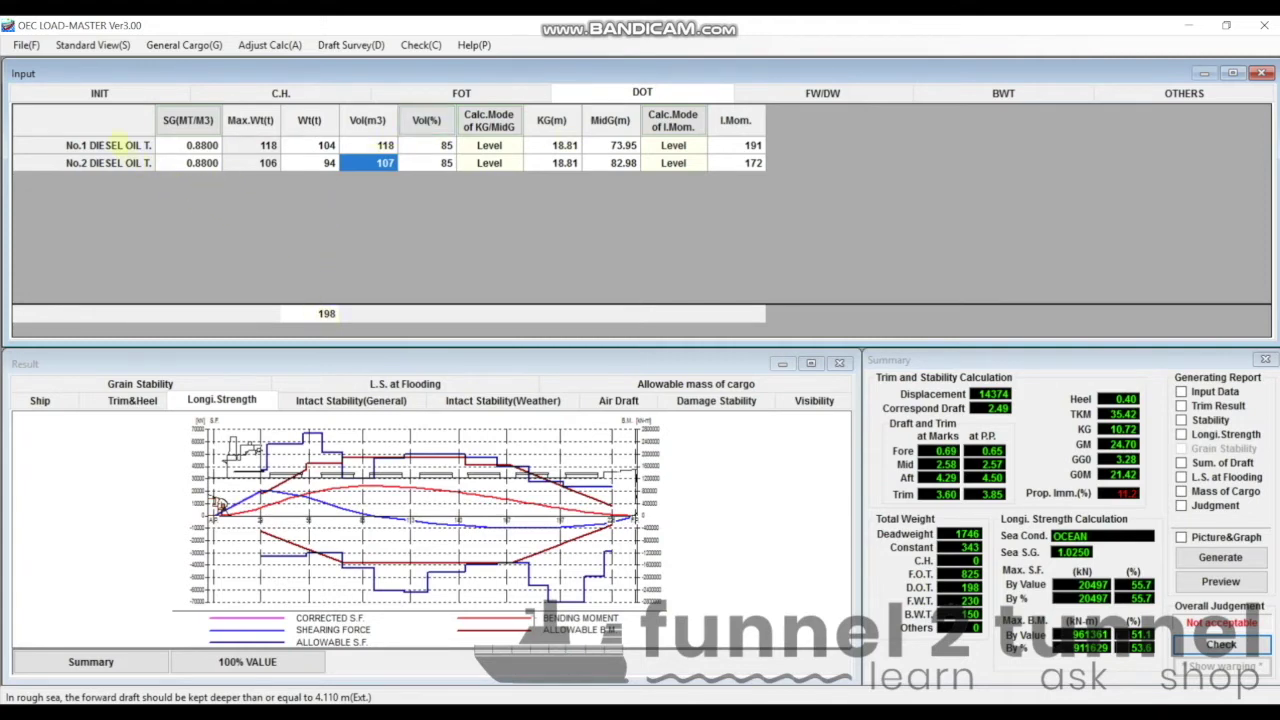
pyautogui.click(470, 90)
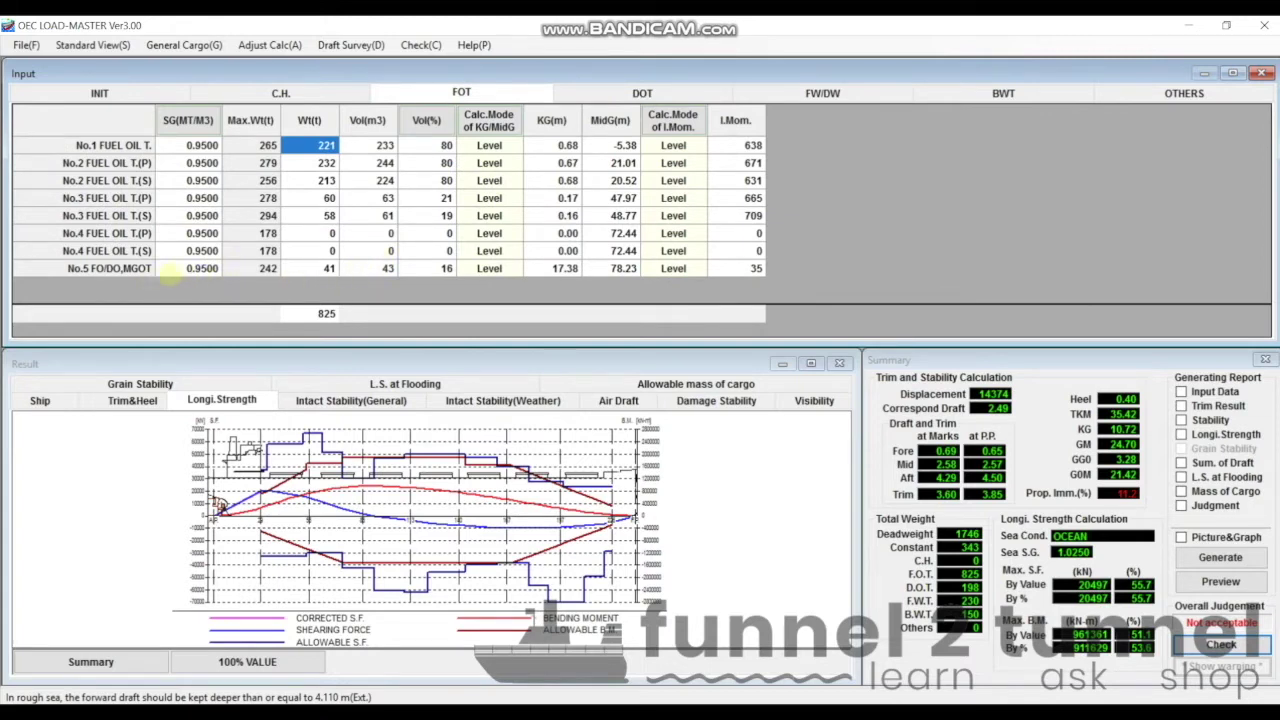
pyautogui.click(335, 272)
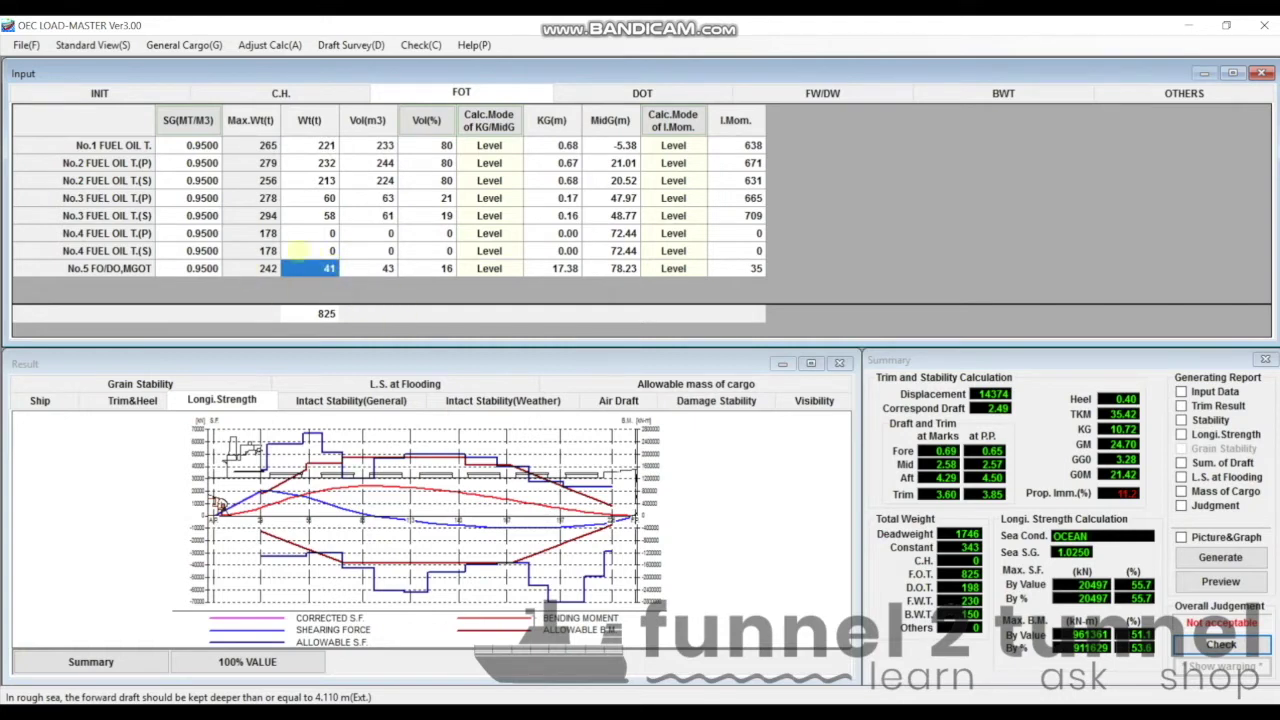
pyautogui.hotkey('ctrl', 'Tab')
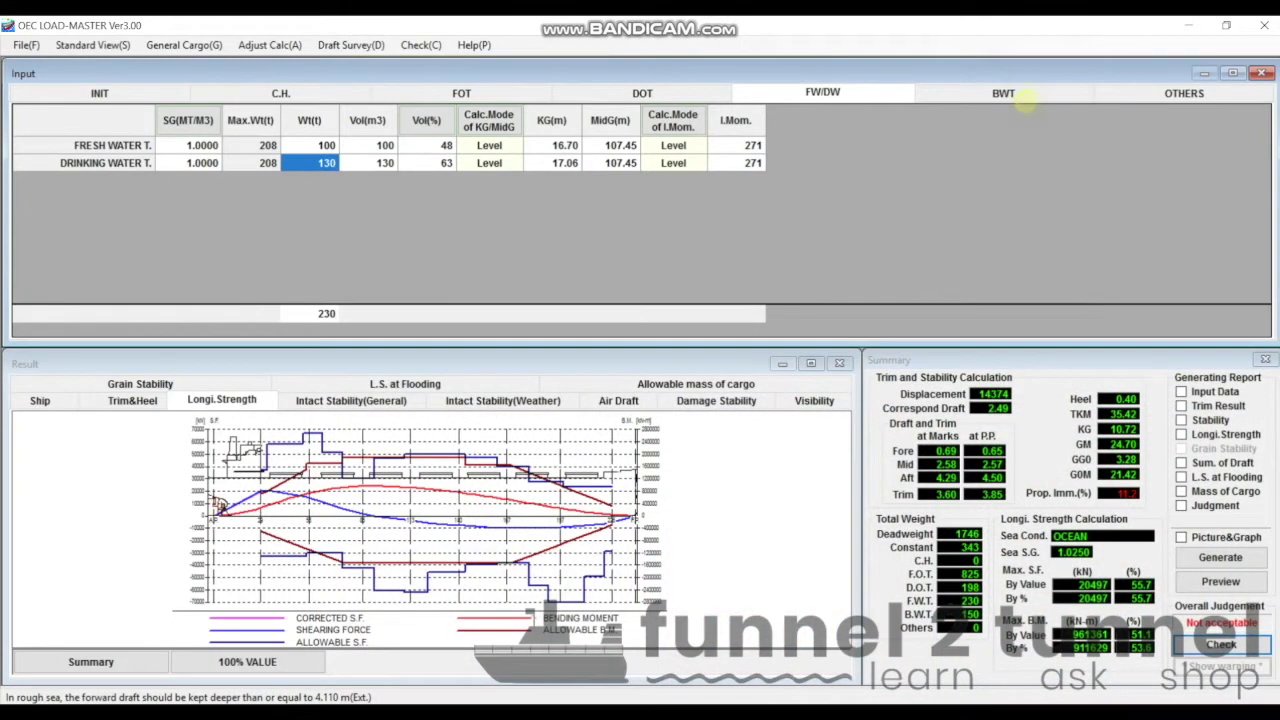
pyautogui.click(1024, 95)
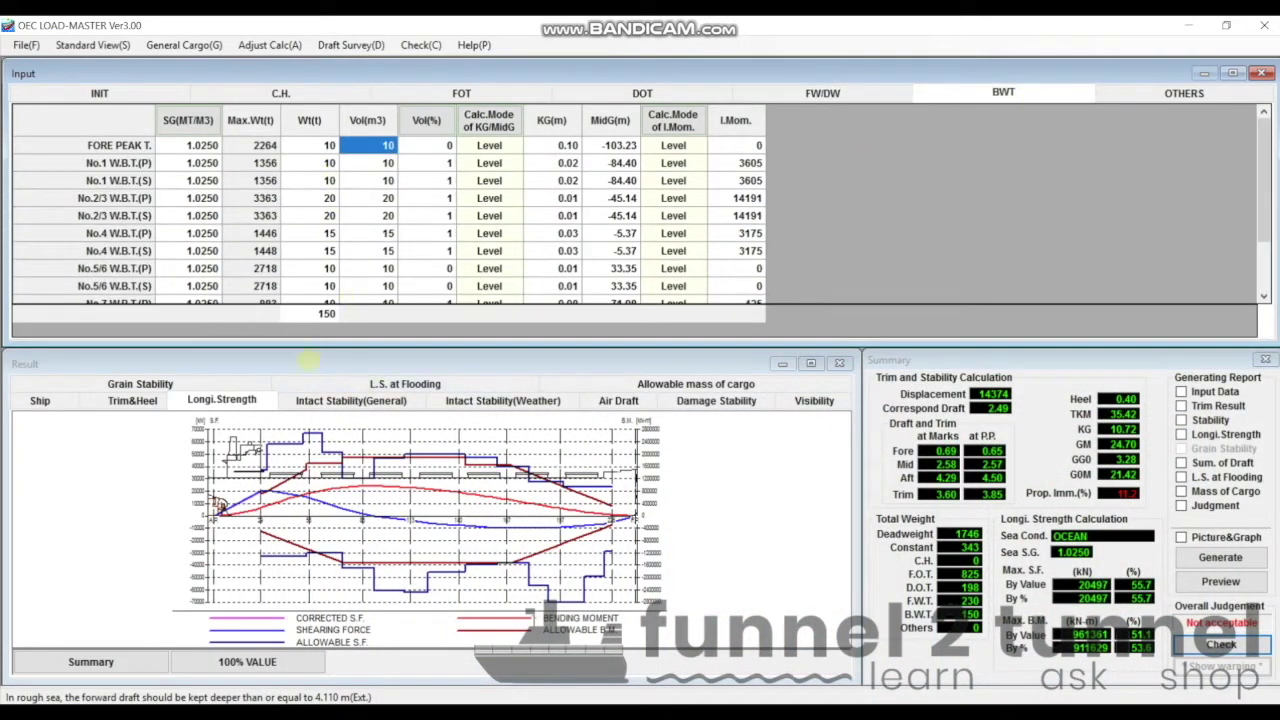
# - Confirm the 150 t ballast total, then display the seven-hold Ore cargo table
pyautogui.click(326, 313)
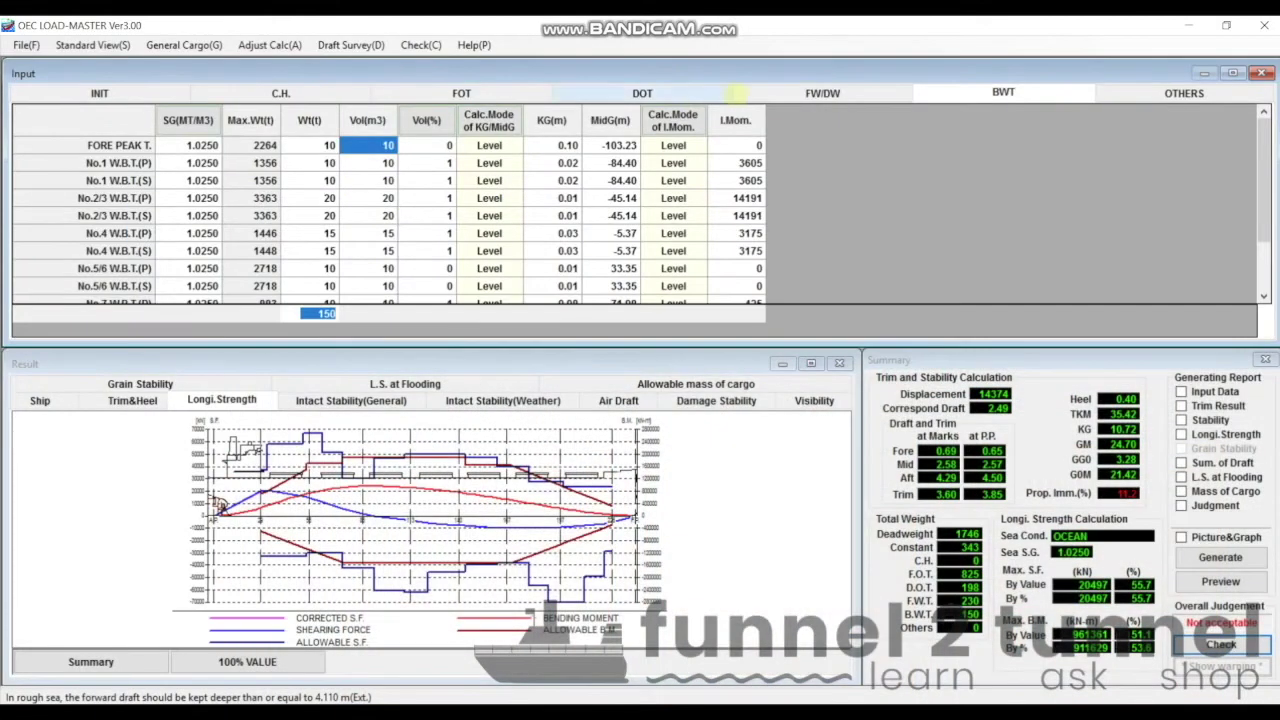
pyautogui.click(281, 92)
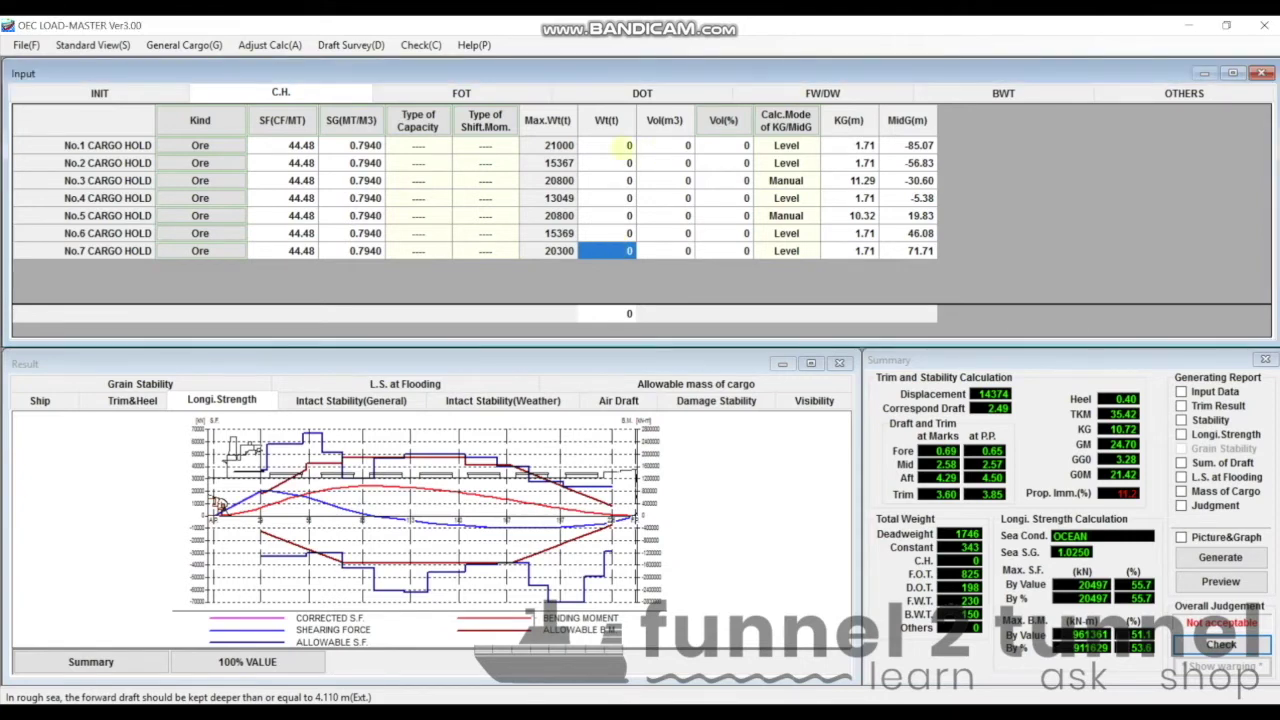
pyautogui.click(627, 145)
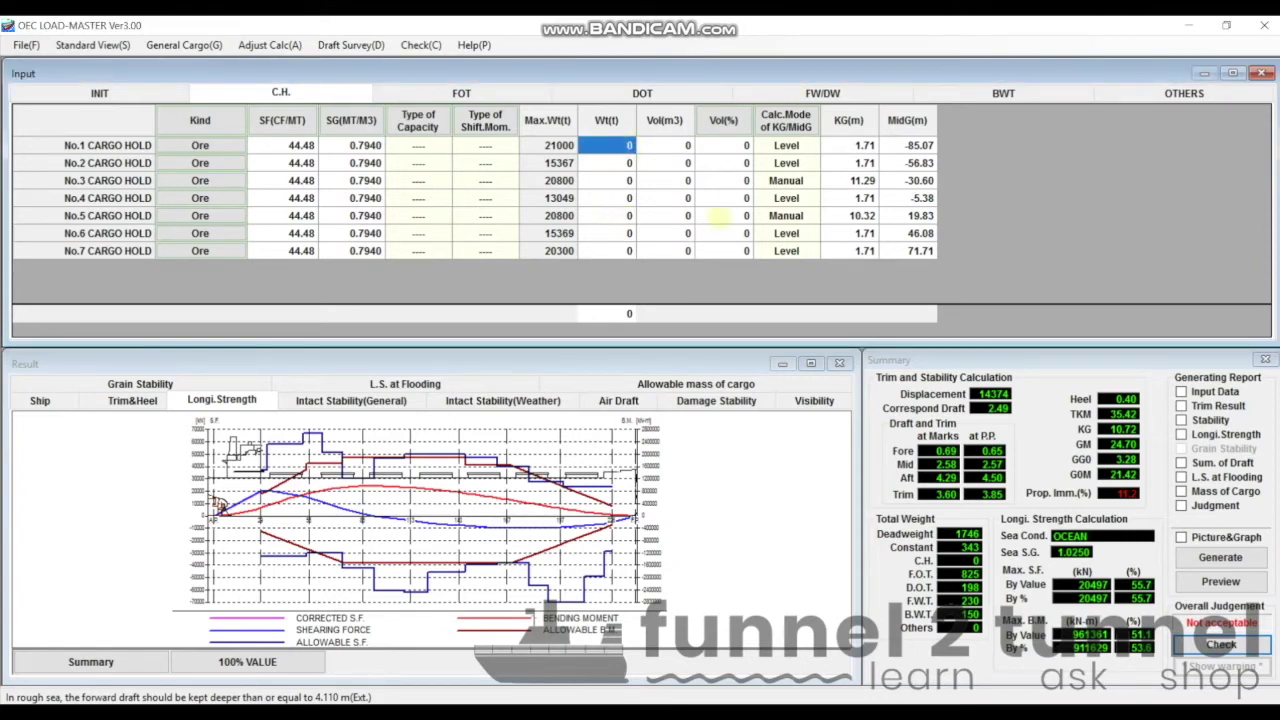
pyautogui.click(723, 145)
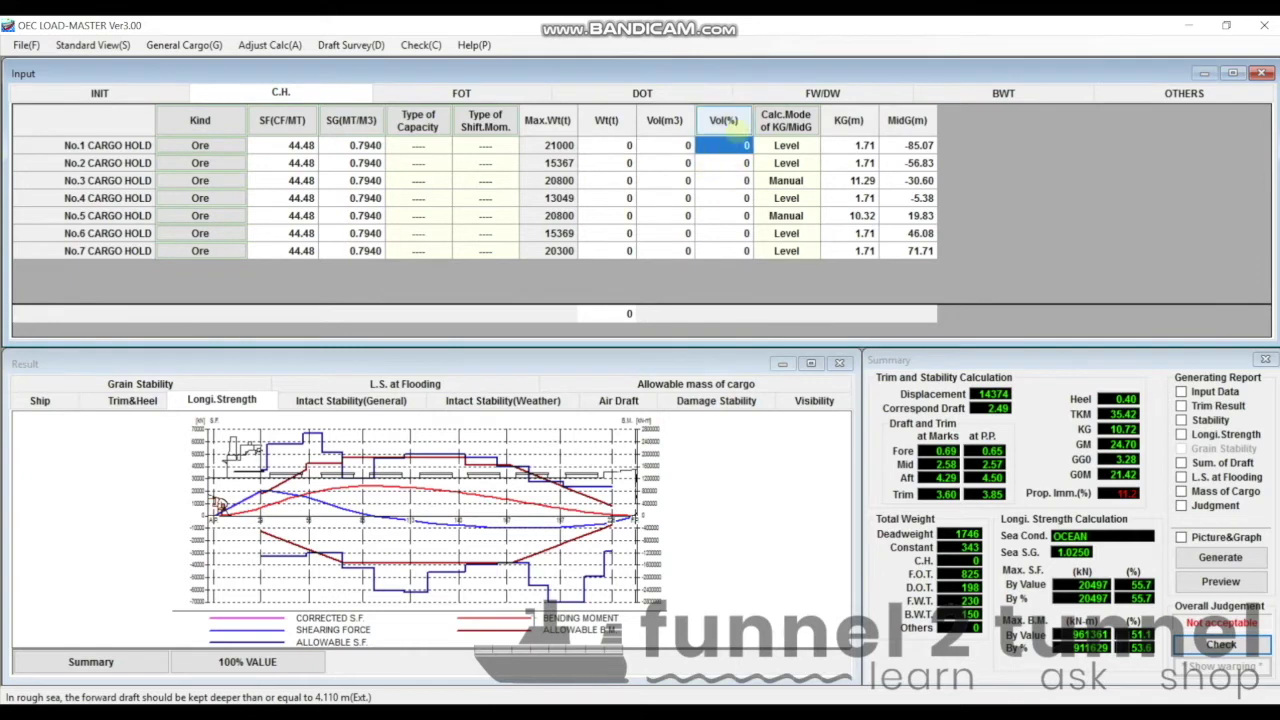
pyautogui.click(594, 146)
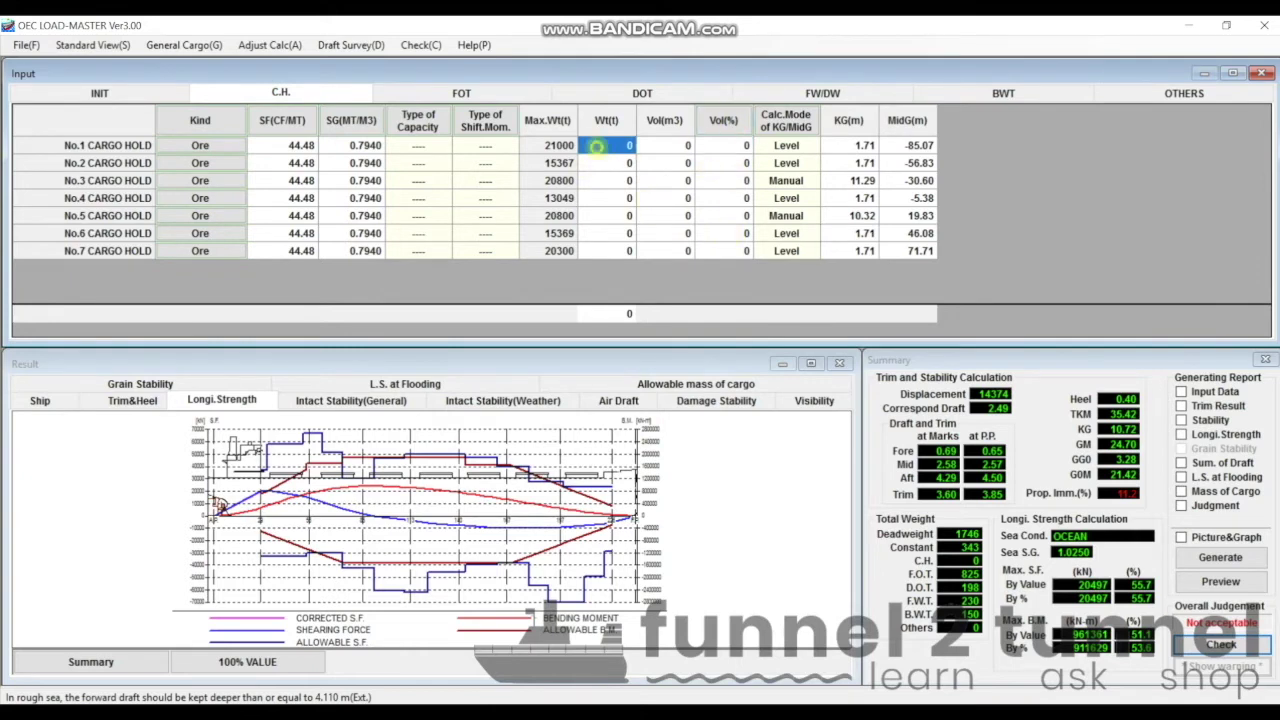
pyautogui.click(723, 145)
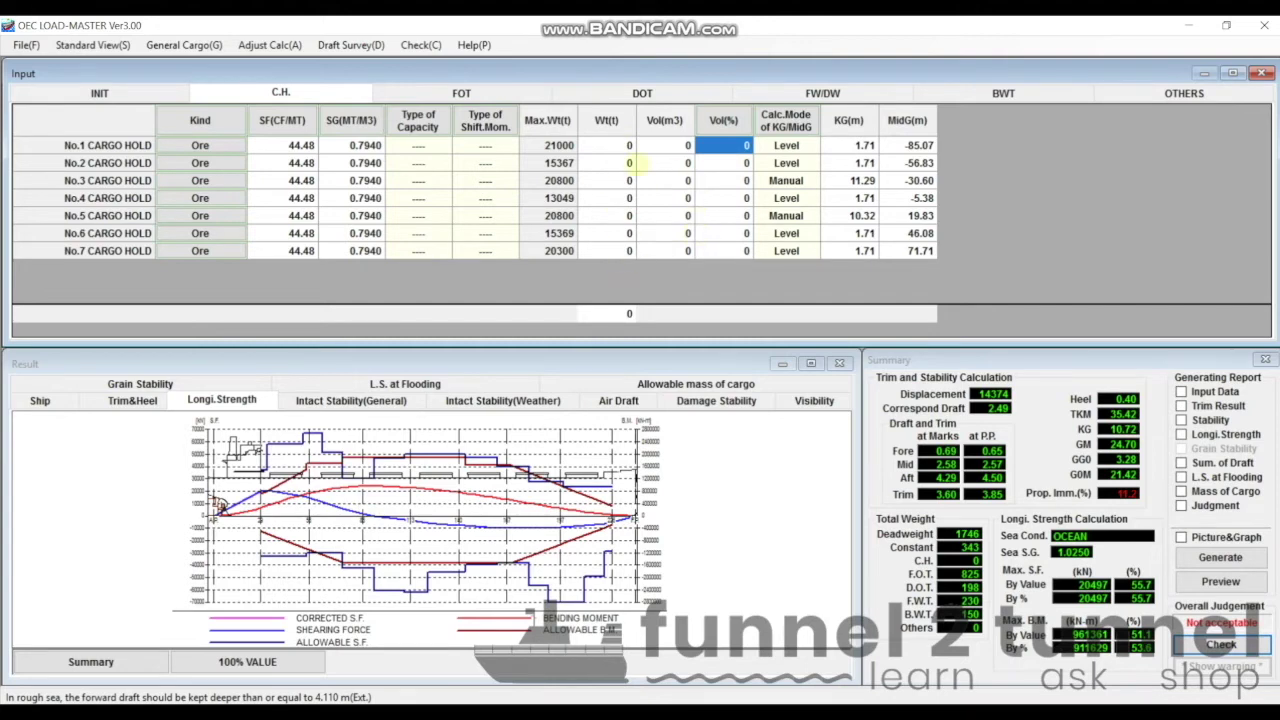
pyautogui.click(616, 146)
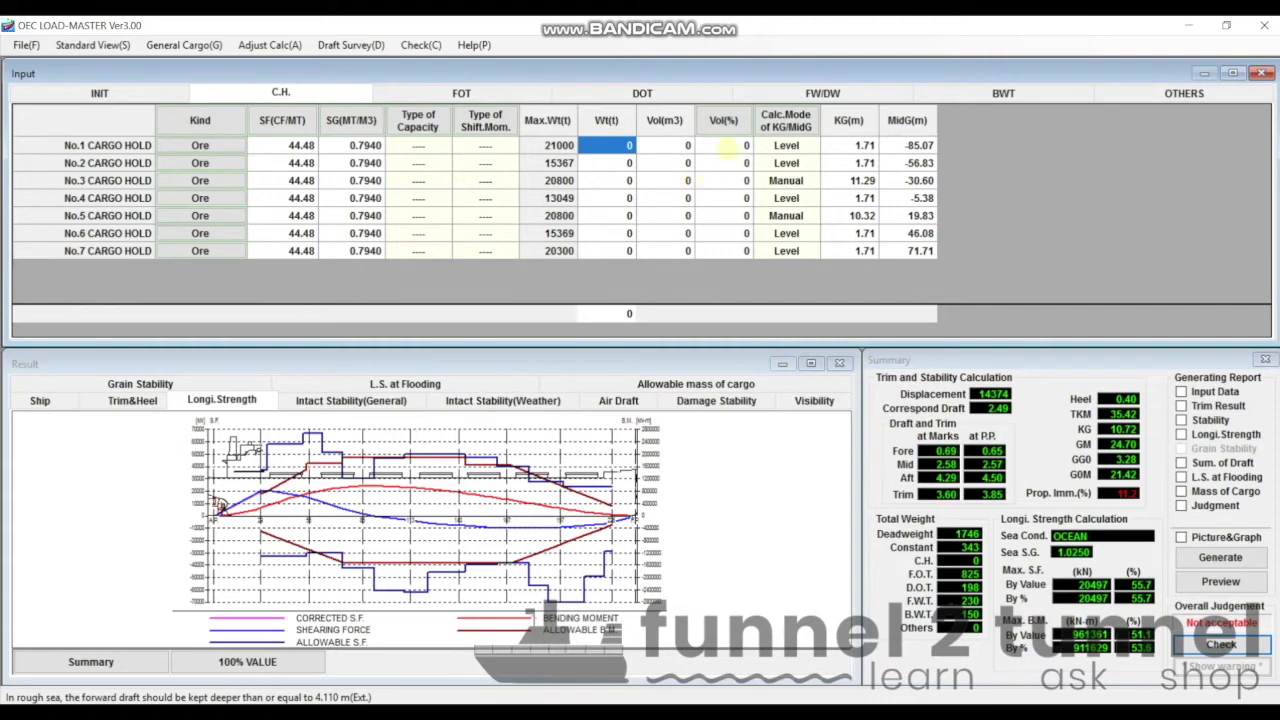
pyautogui.click(726, 147)
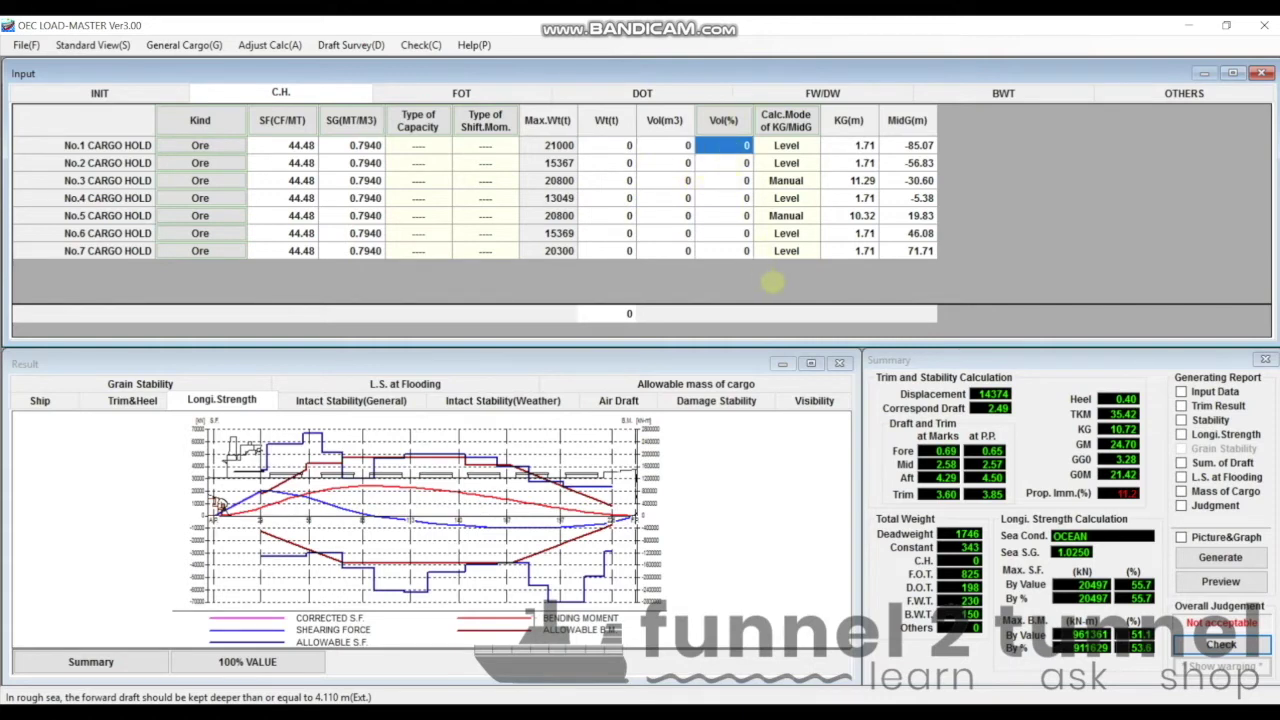
pyautogui.press('F2')
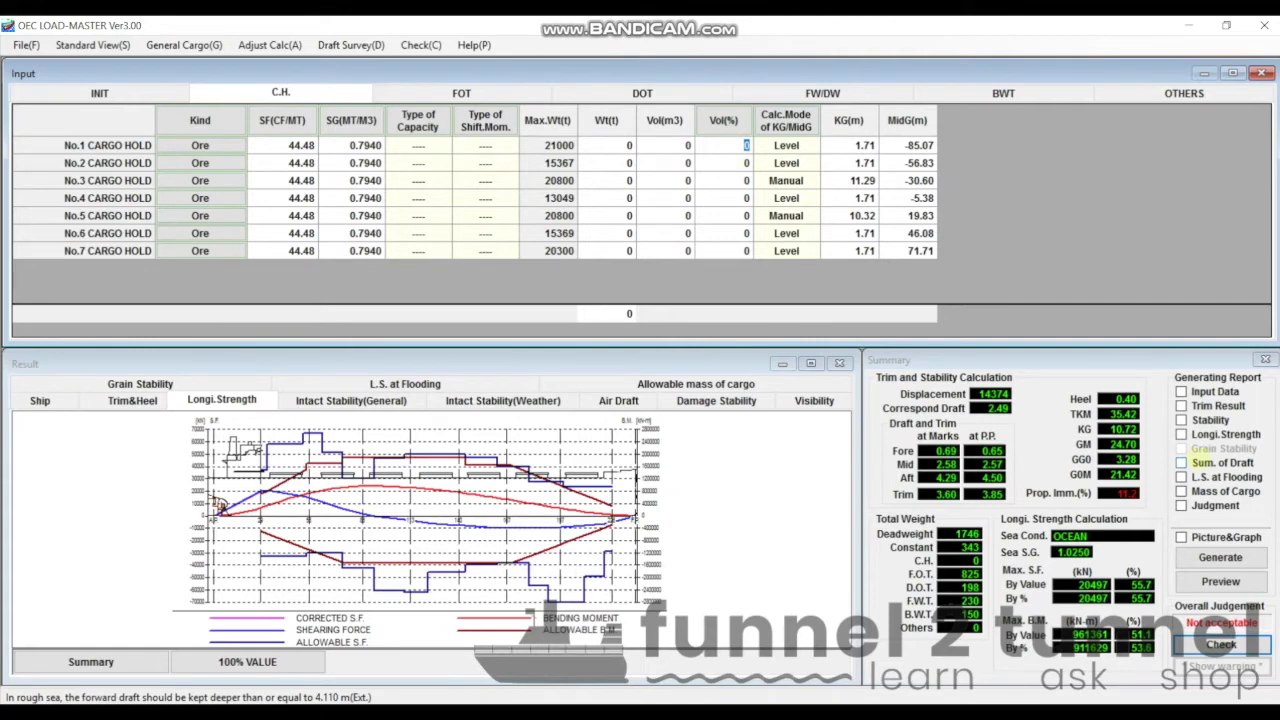
# - Set the No.1, No.2 and No.3 hold fills to 90, 95 and 95 percent
pyautogui.press('BackSpace')
pyautogui.write('90')
pyautogui.press('Return')
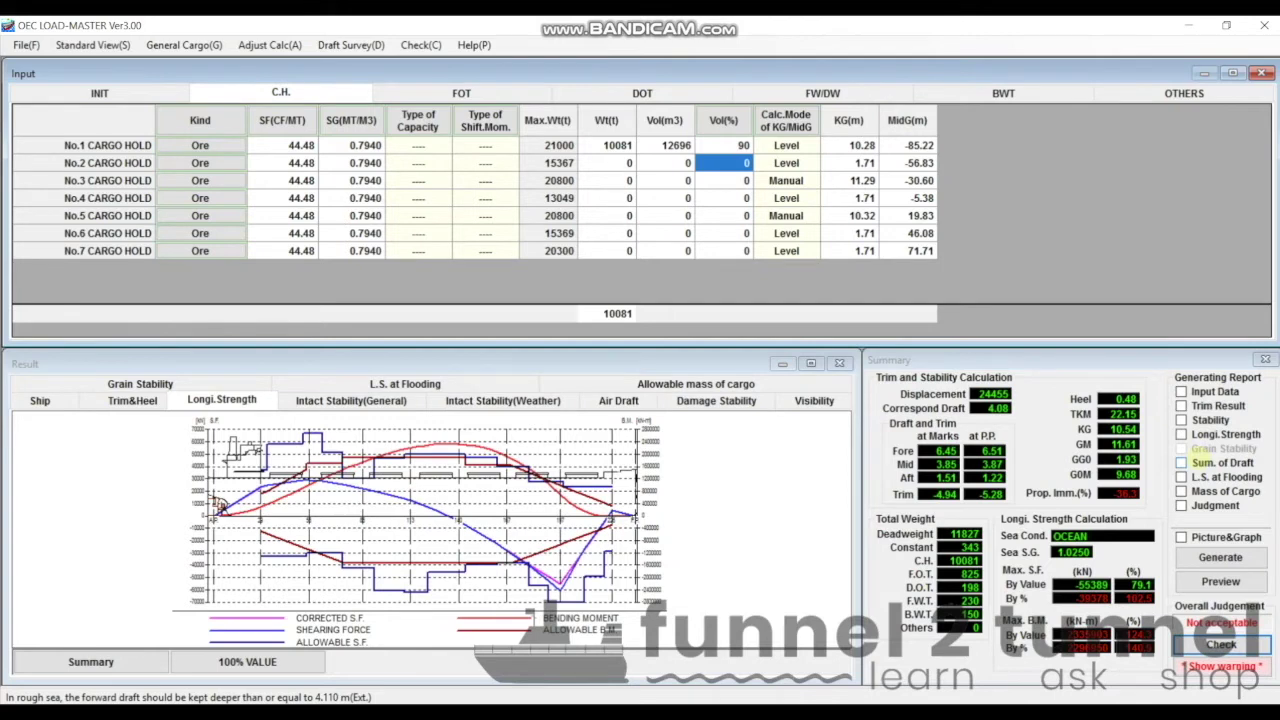
pyautogui.write('95')
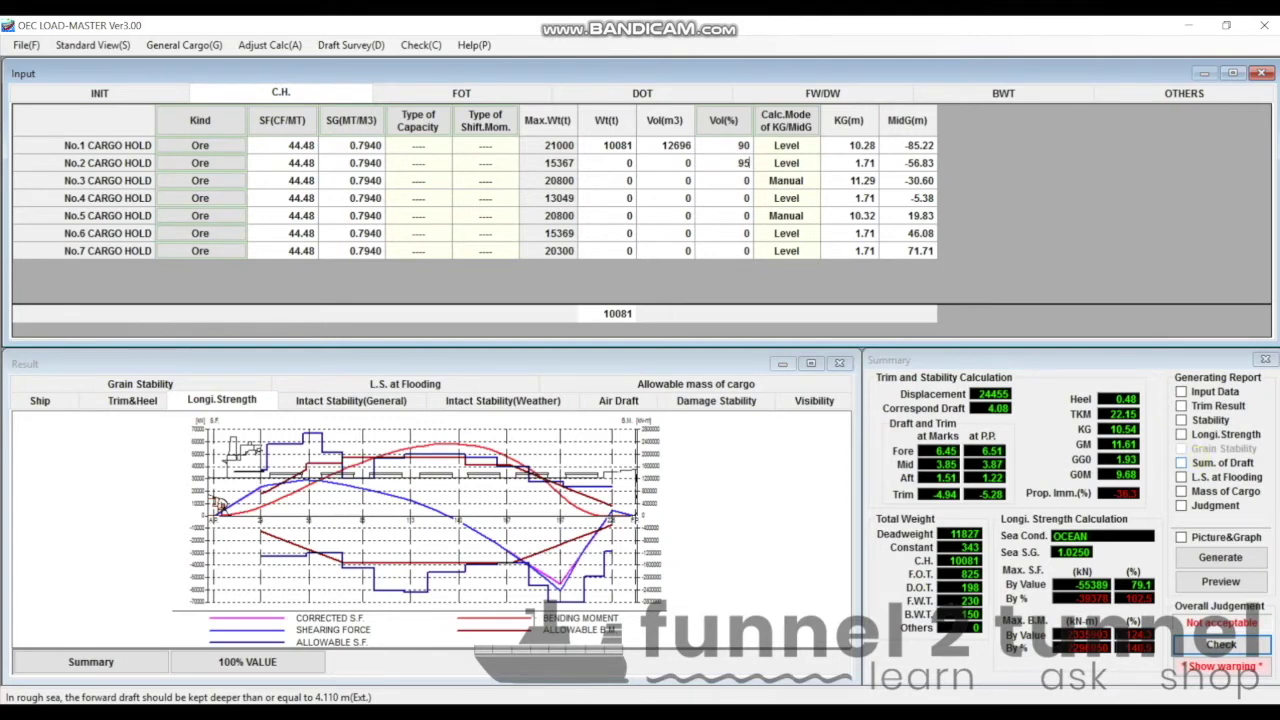
pyautogui.press('BackSpace')
pyautogui.press('BackSpace')
pyautogui.write('95')
pyautogui.press('Return')
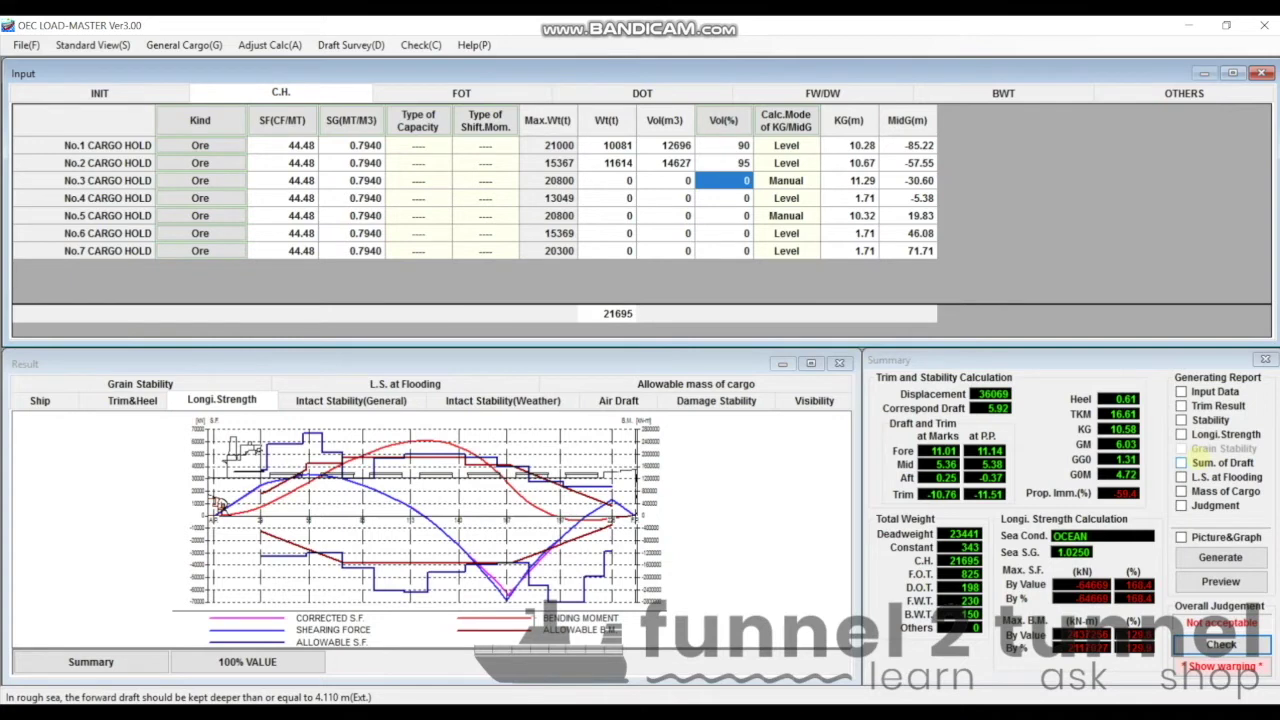
pyautogui.write('95')
pyautogui.press('BackSpace')
pyautogui.press('BackSpace')
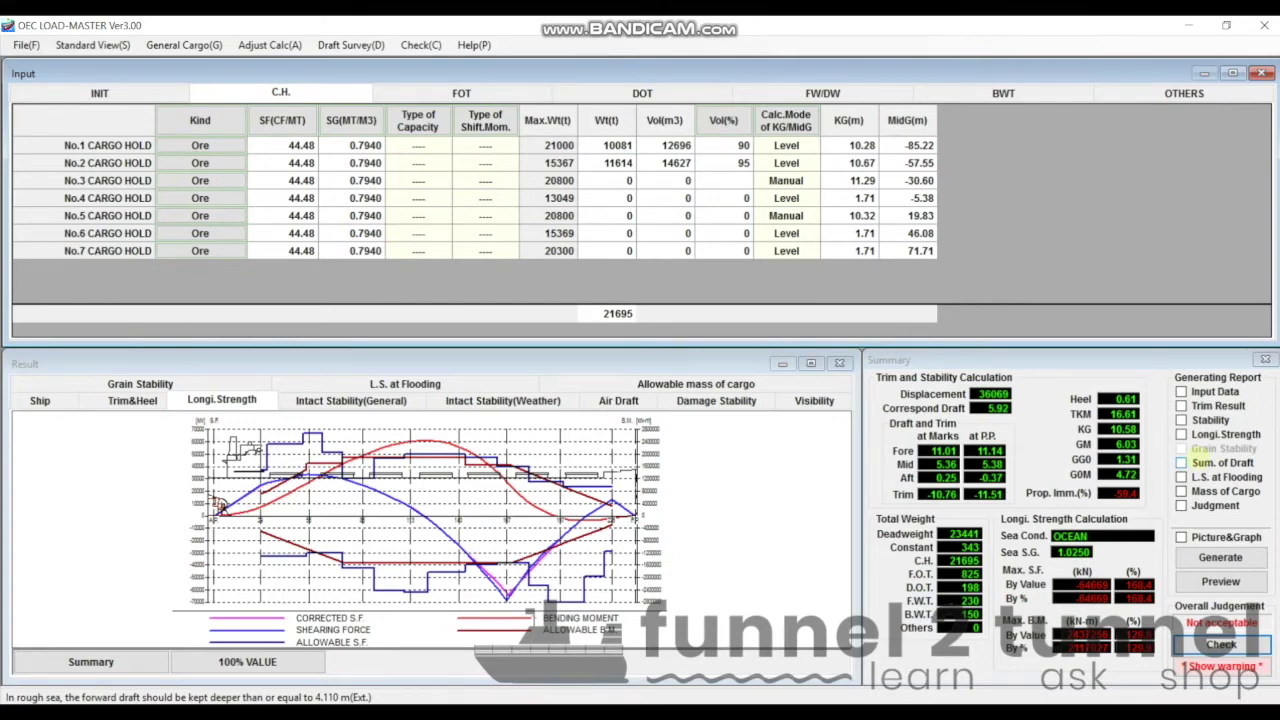
pyautogui.write('95')
pyautogui.press('Return')
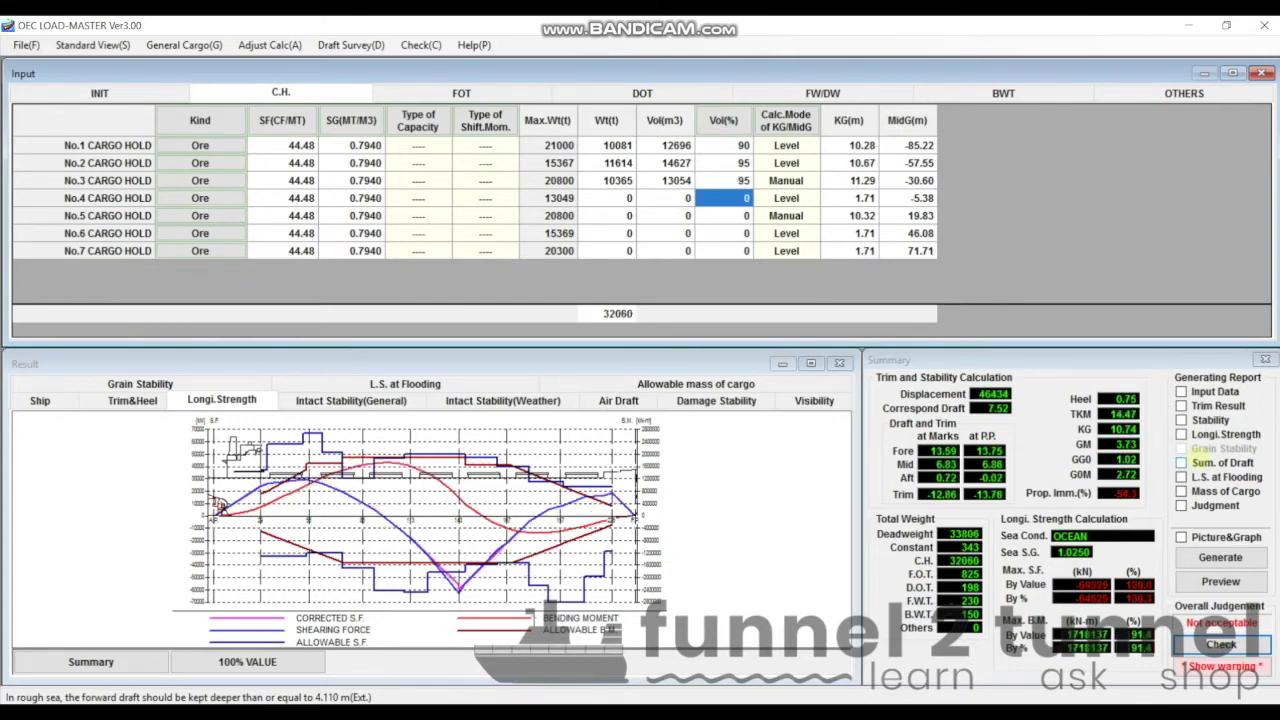
# - Set the No.4 to No.7 hold fills to 50, 80, 90 and 98 percent
pyautogui.press('BackSpace')
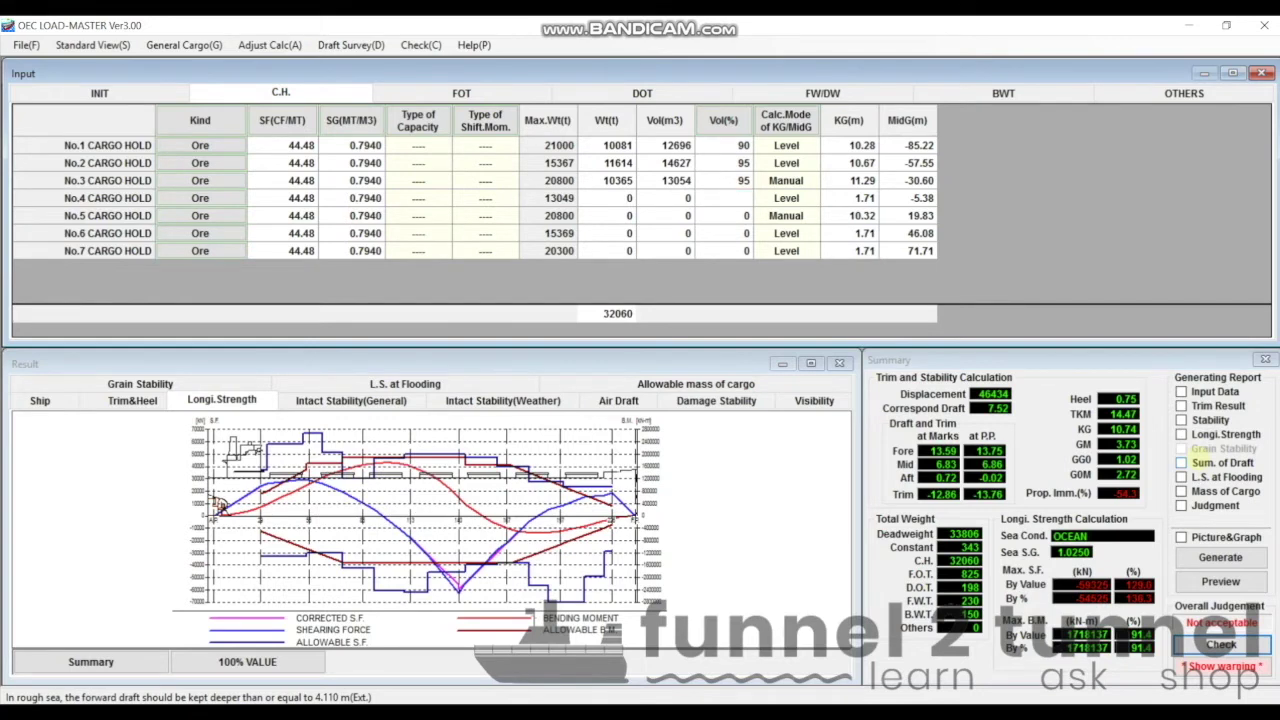
pyautogui.write('50')
pyautogui.press('Return')
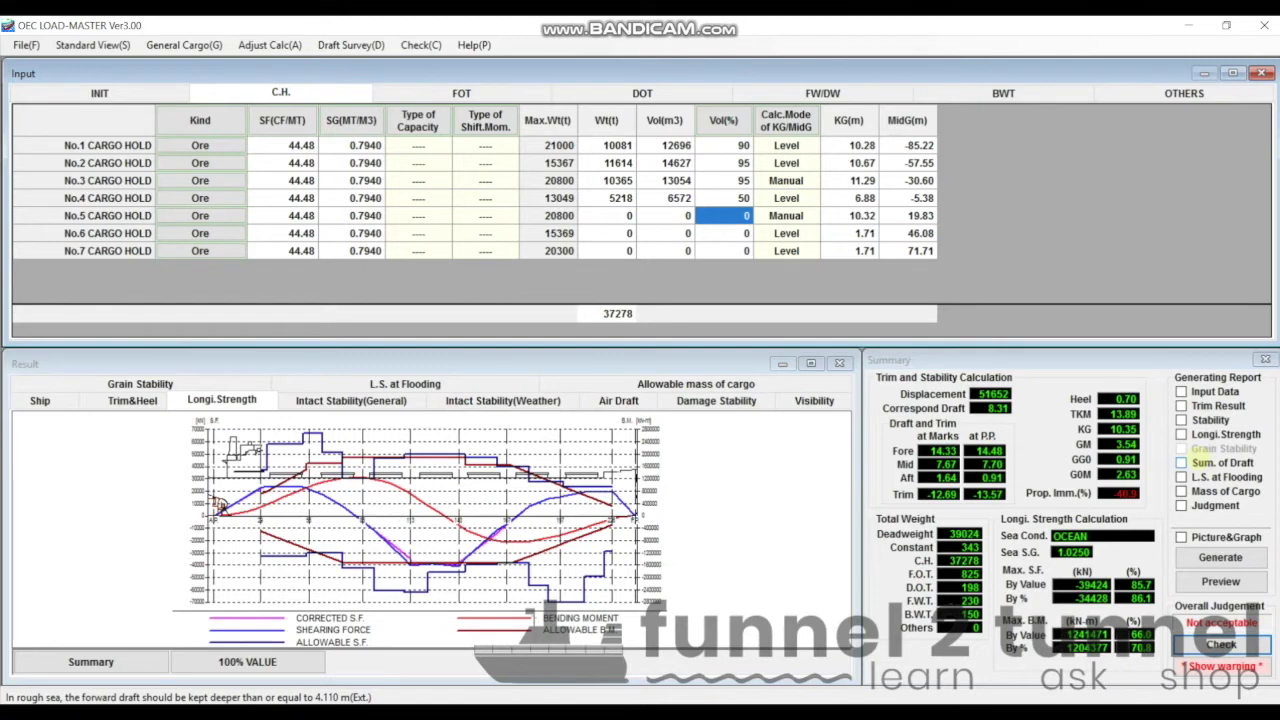
pyautogui.press('BackSpace')
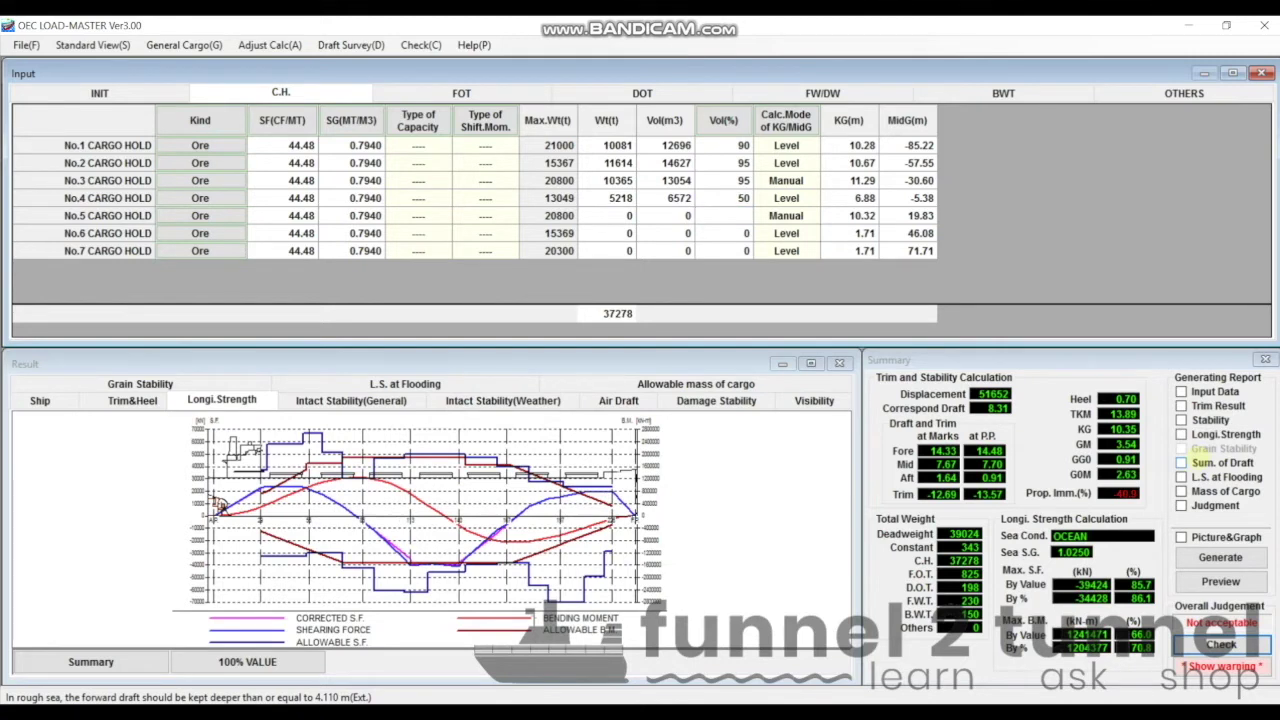
pyautogui.write('80')
pyautogui.press('Return')
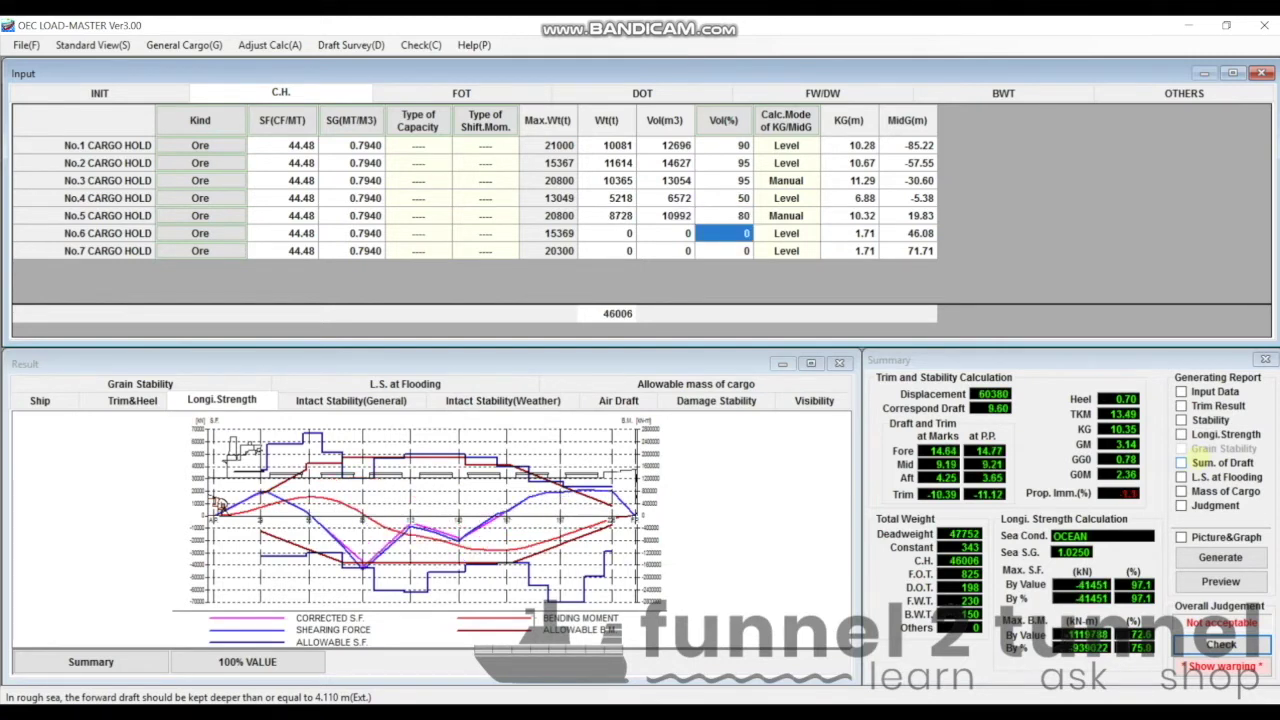
pyautogui.press('BackSpace')
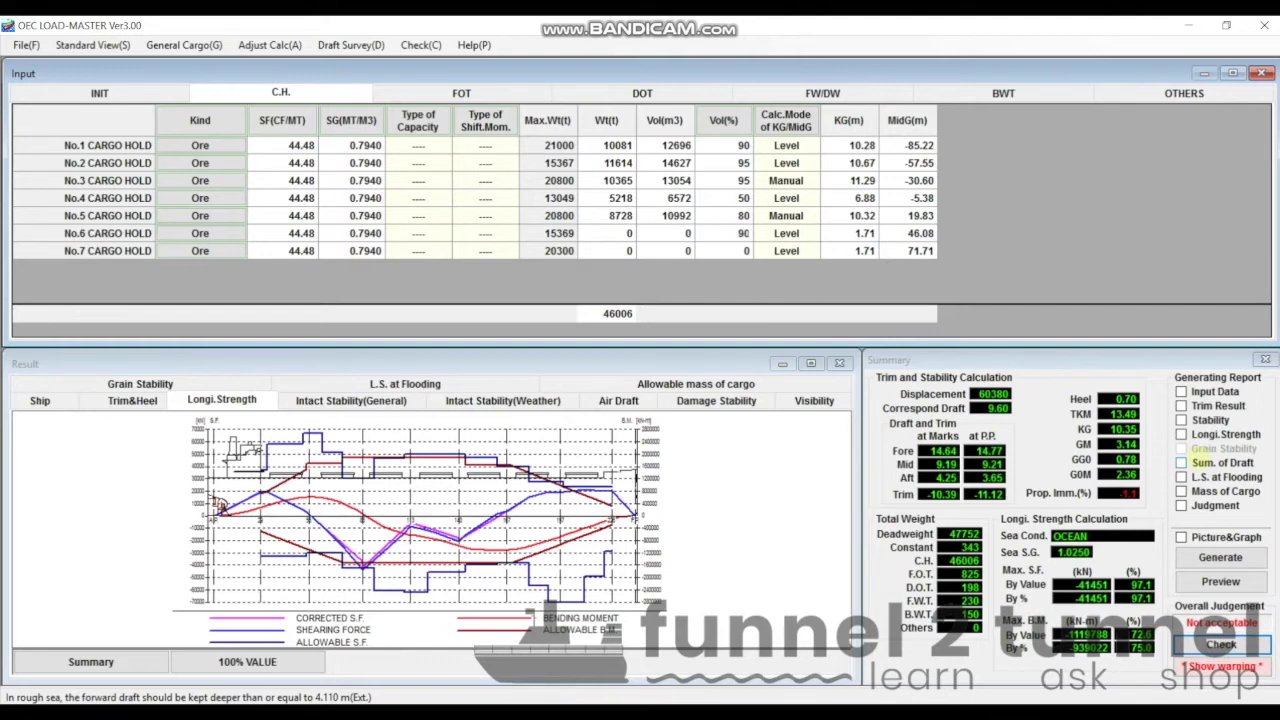
pyautogui.write('90')
pyautogui.press('Return')
pyautogui.write('98')
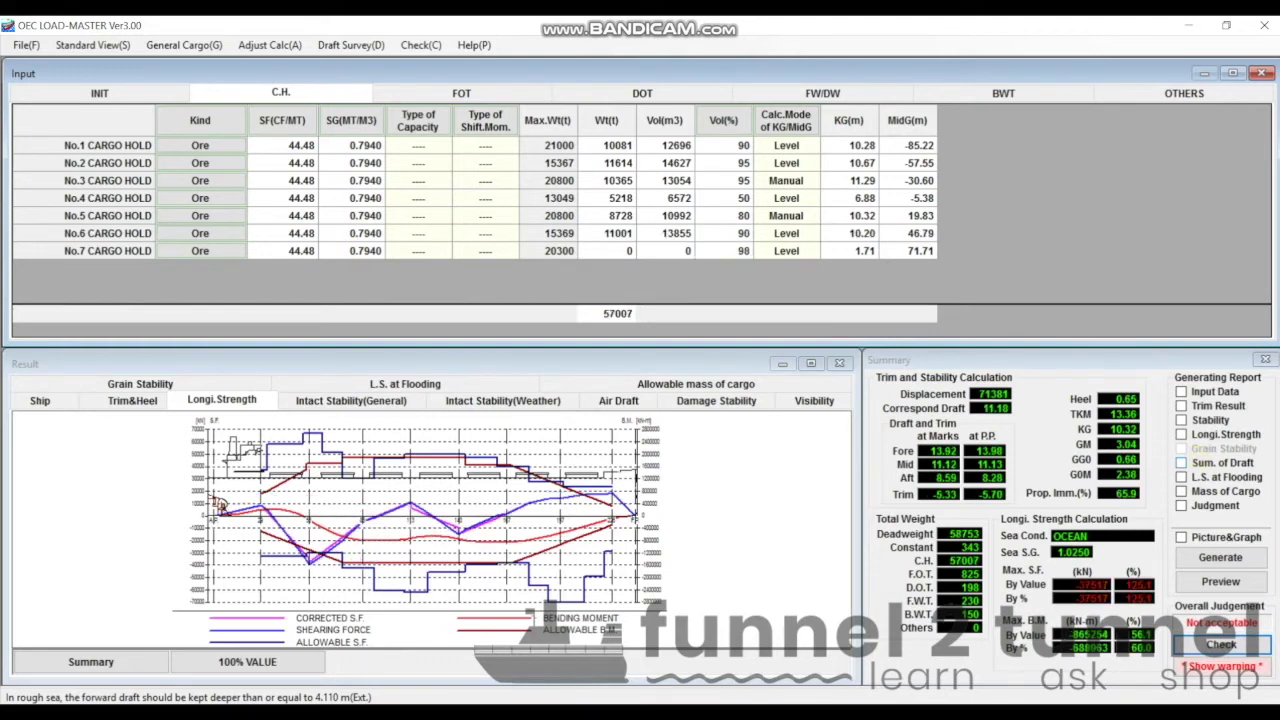
pyautogui.press('BackSpace')
pyautogui.write('98')
pyautogui.press('Return')
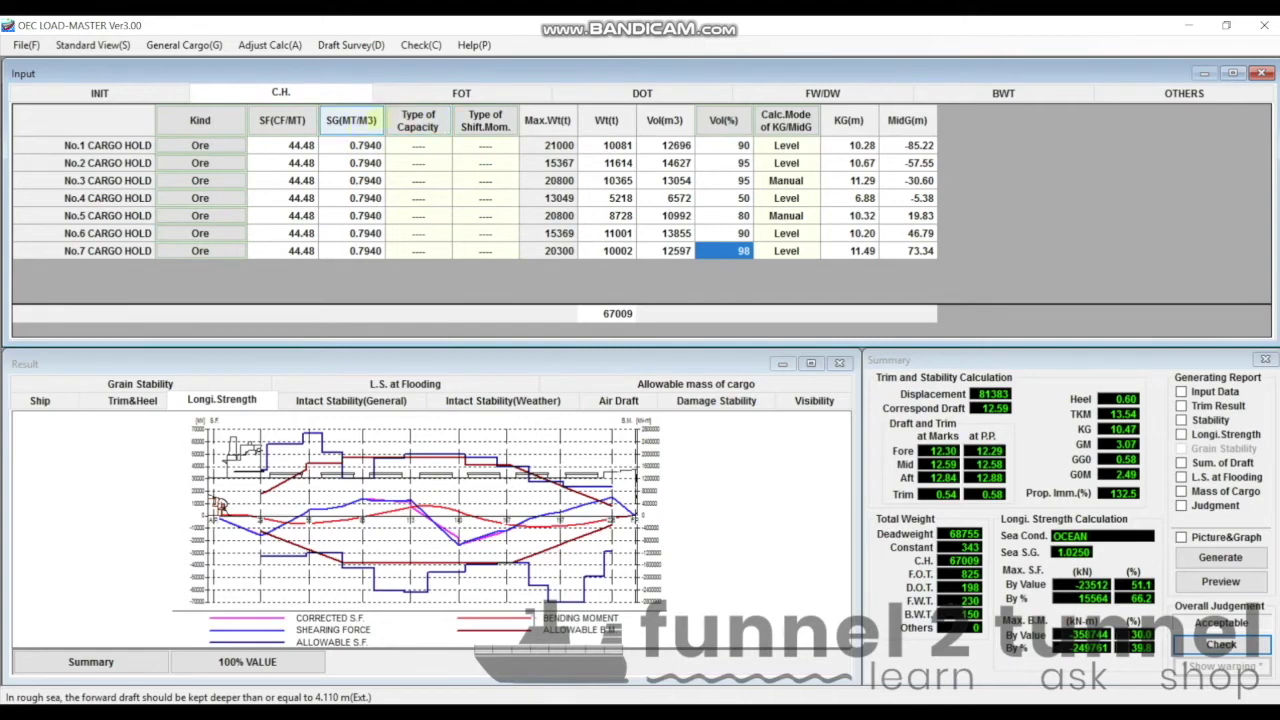
pyautogui.click(350, 121)
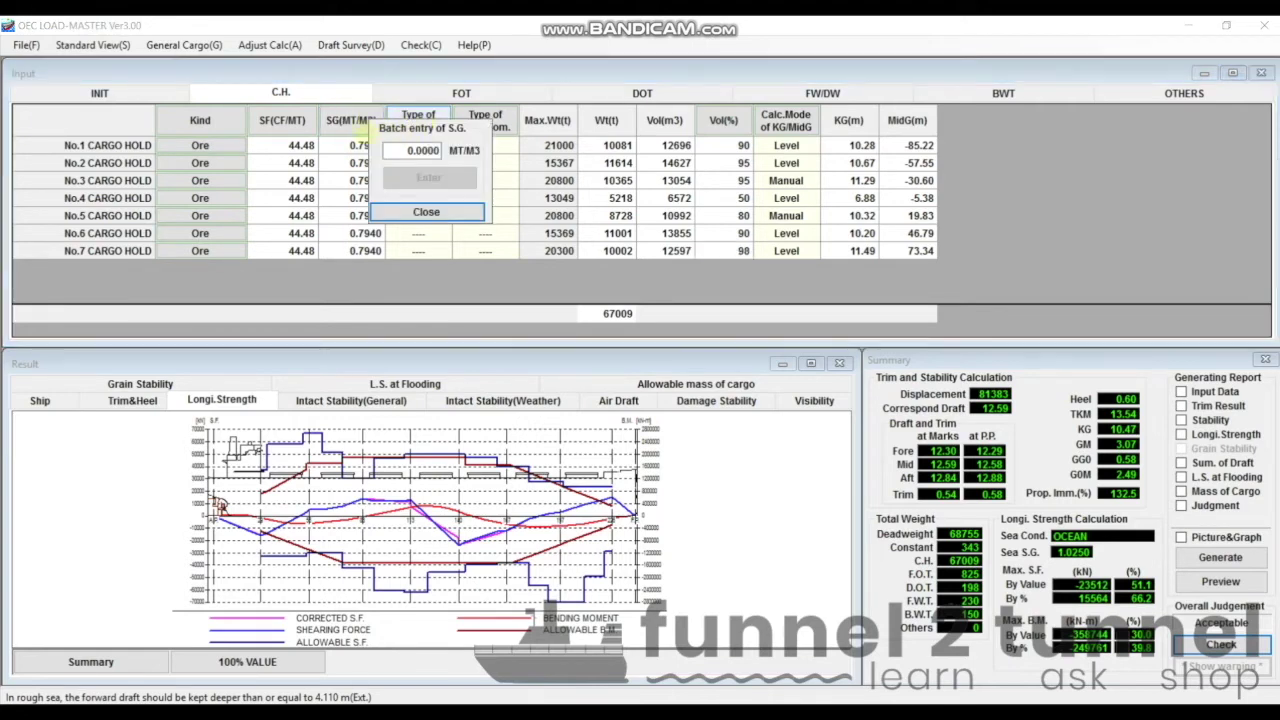
pyautogui.press('Escape')
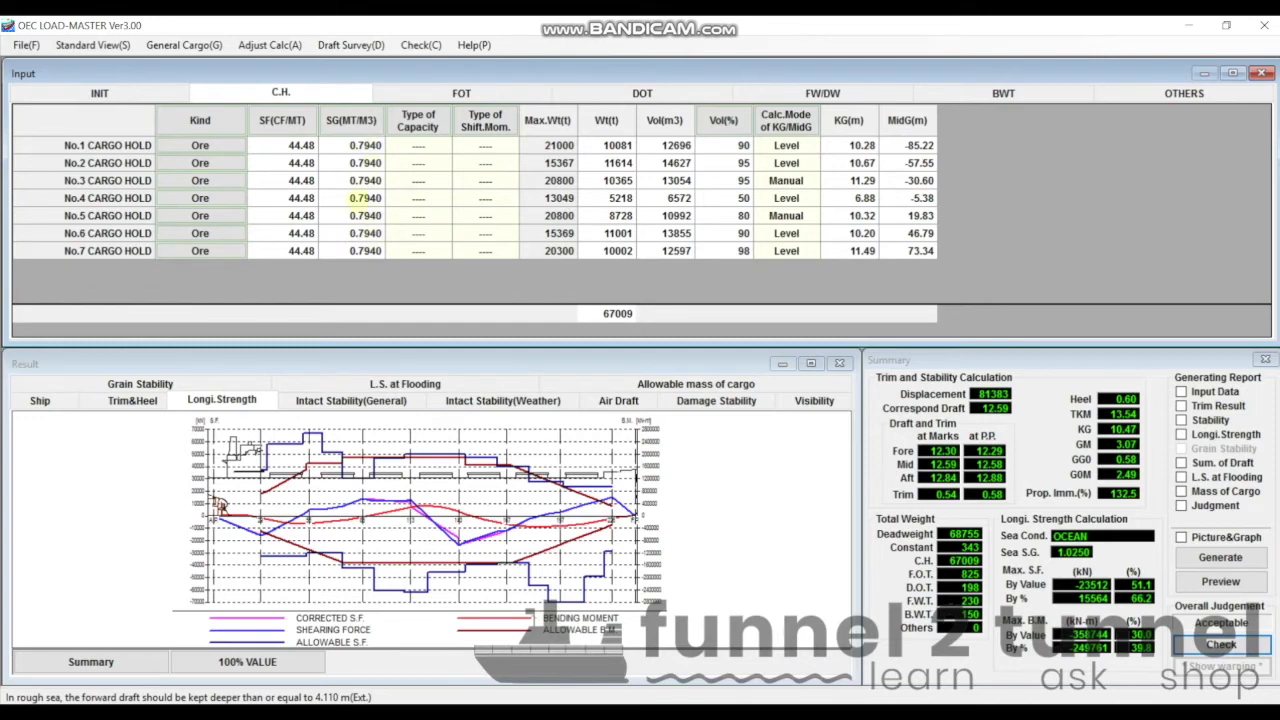
pyautogui.click(617, 145)
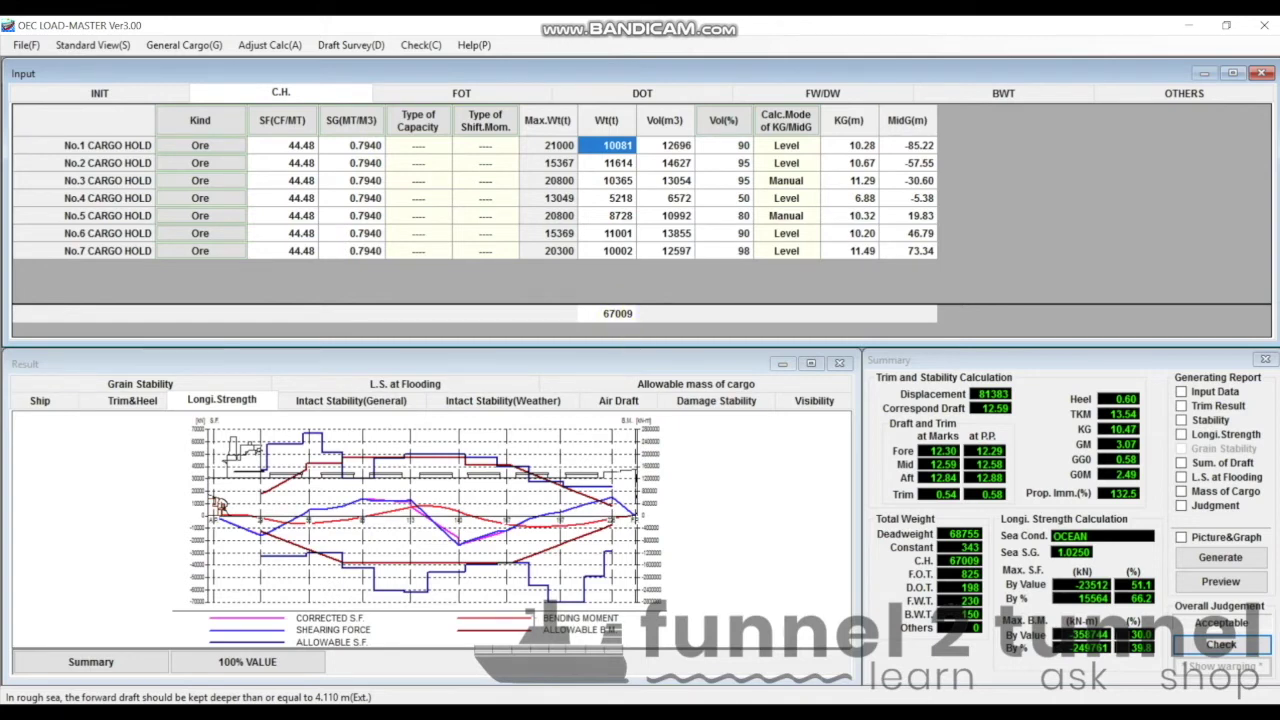
pyautogui.hotkey('alt', 'Tab')
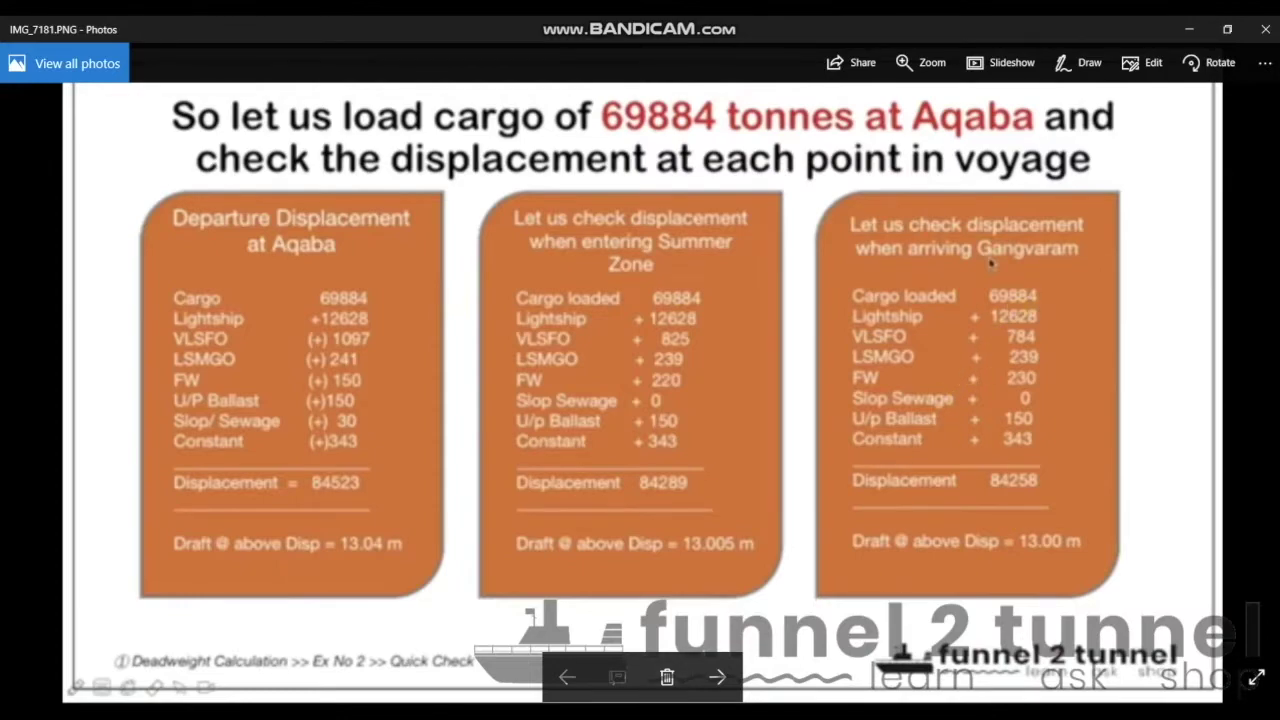
pyautogui.hotkey('alt', 'Tab')
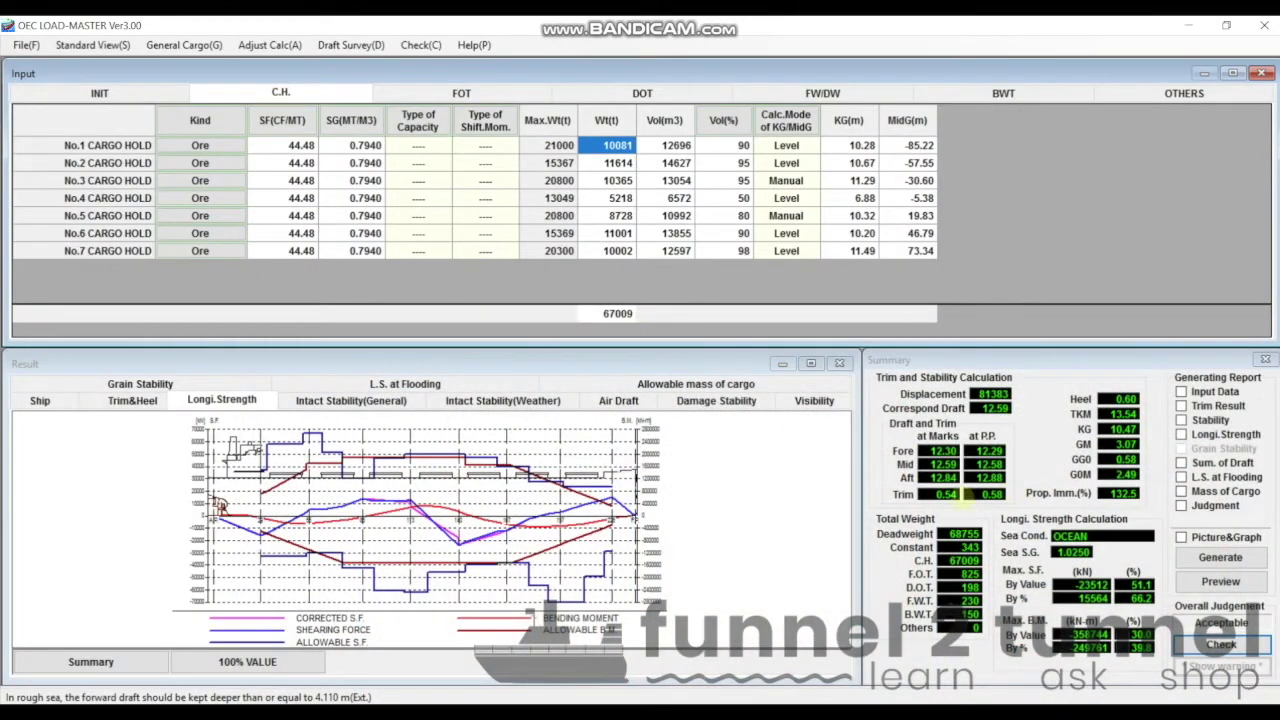
pyautogui.click(945, 494)
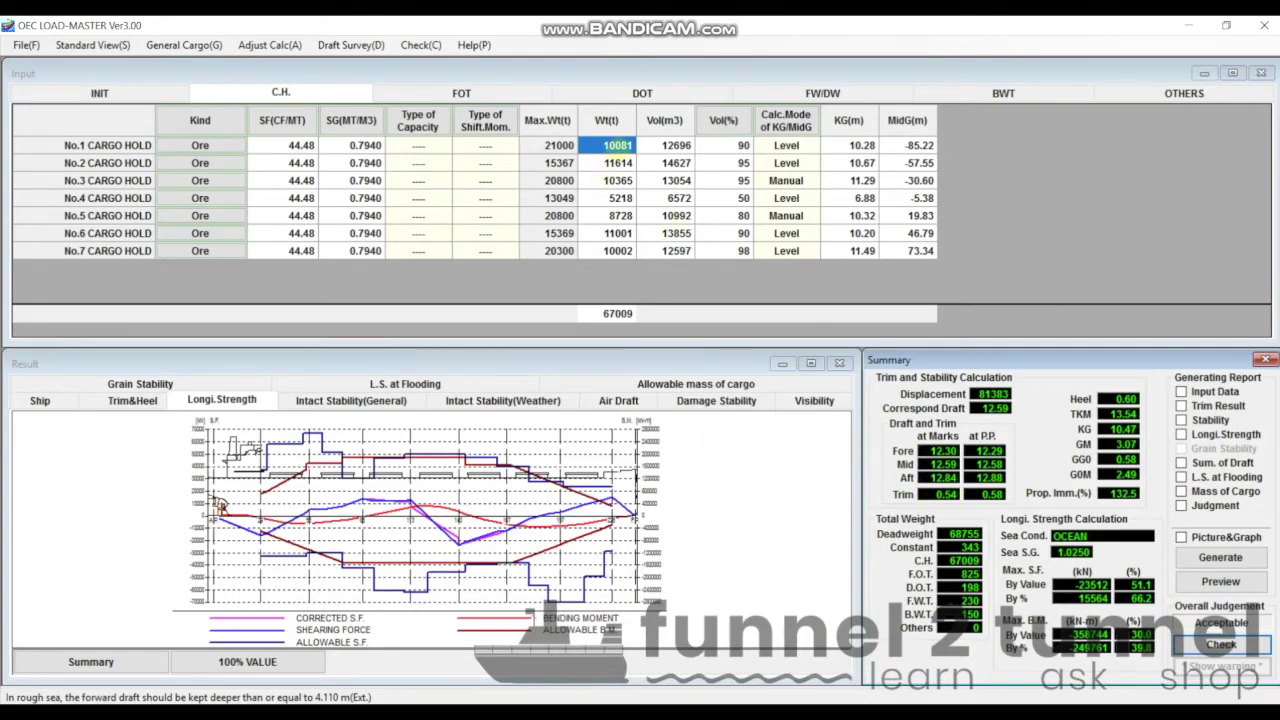
# - Raise No.1 hold's fill to 98 percent, bringing the cargo total to 67905 t
pyautogui.doubleClick(742, 145)
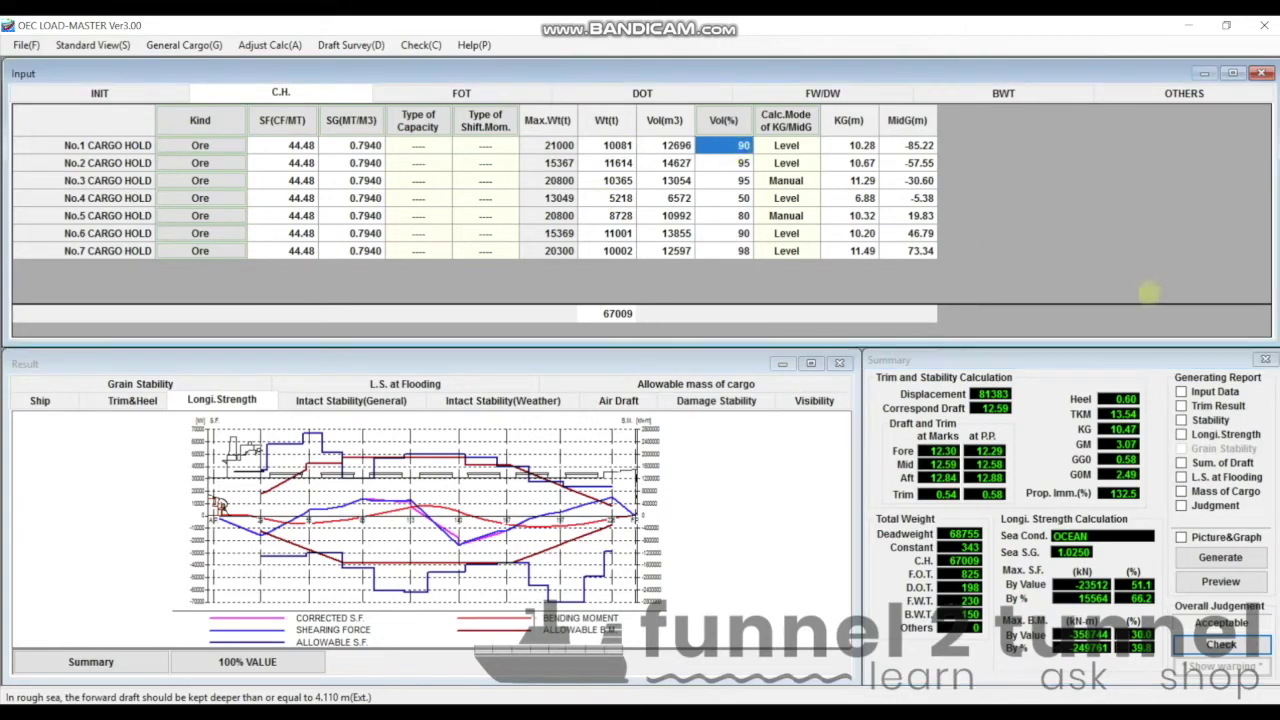
pyautogui.write('95')
pyautogui.press('BackSpace')
pyautogui.press('BackSpace')
pyautogui.write('95')
pyautogui.press('Return')
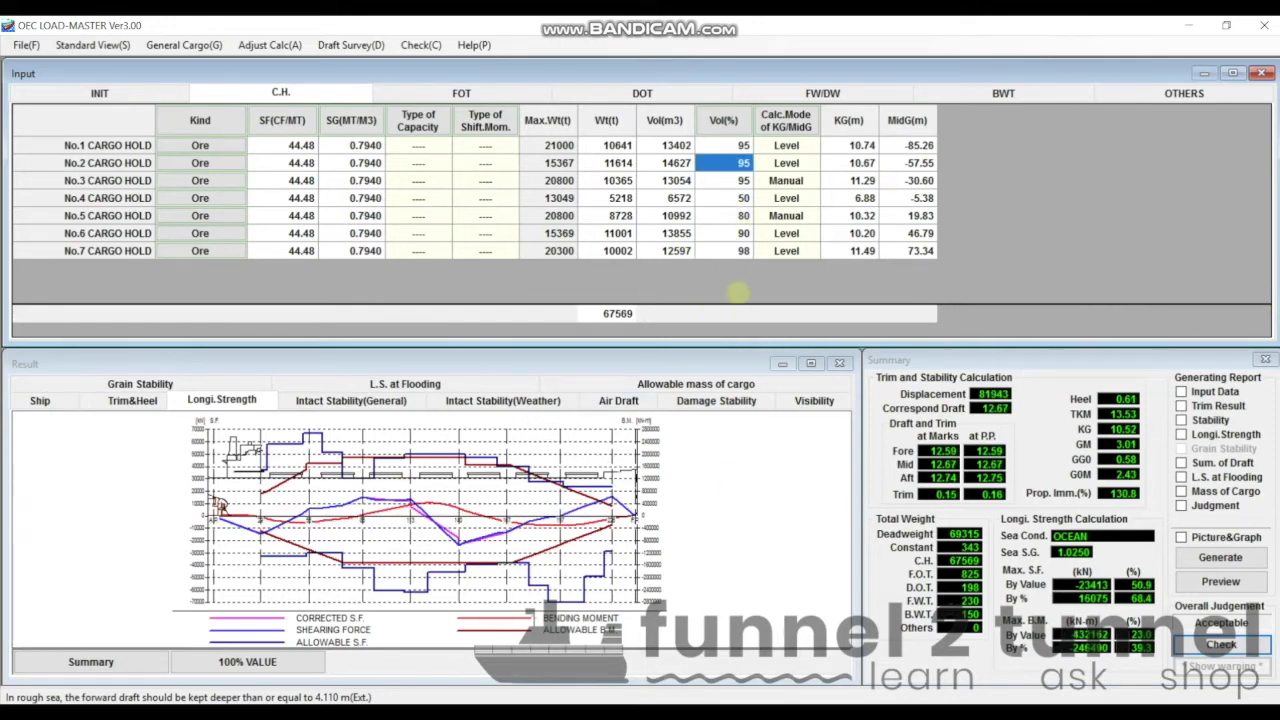
pyautogui.click(736, 145)
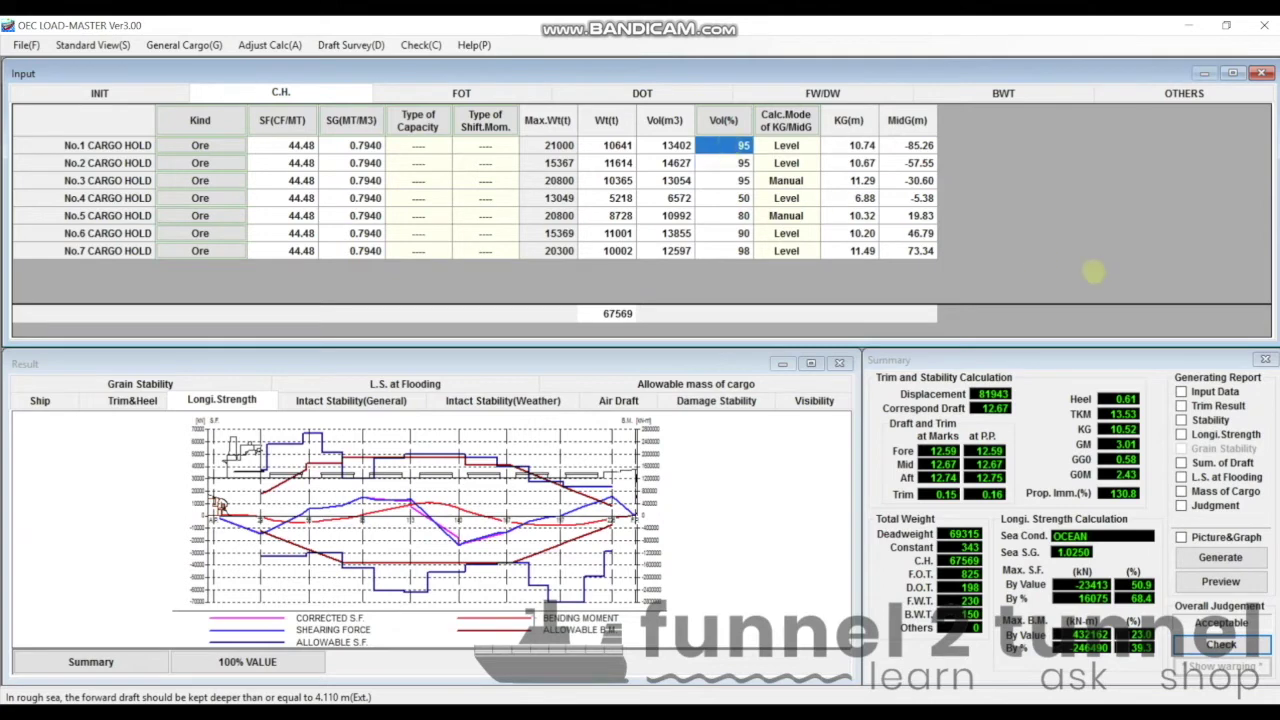
pyautogui.press('BackSpace')
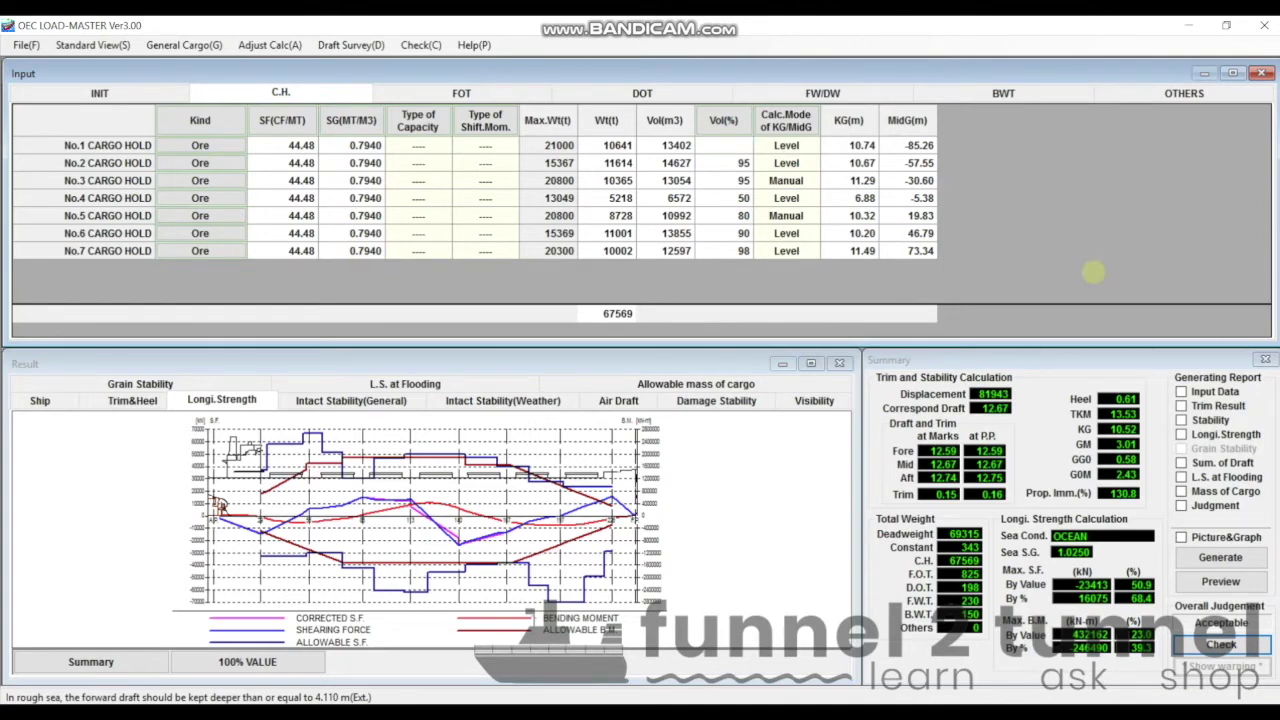
pyautogui.write('98')
pyautogui.press('Return')
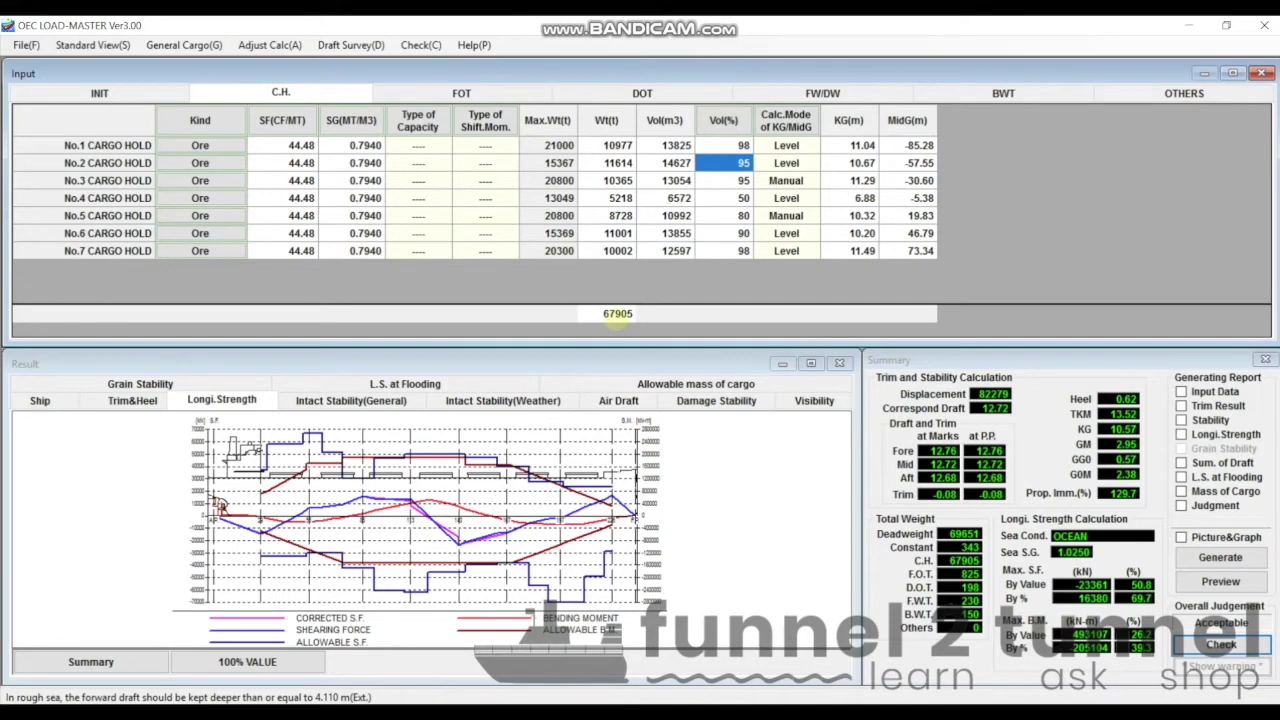
pyautogui.click(614, 316)
# - Raise No.5 hold's fill to 85 percent, lifting the cargo total to 68450 t
pyautogui.click(608, 215)
pyautogui.click(743, 215)
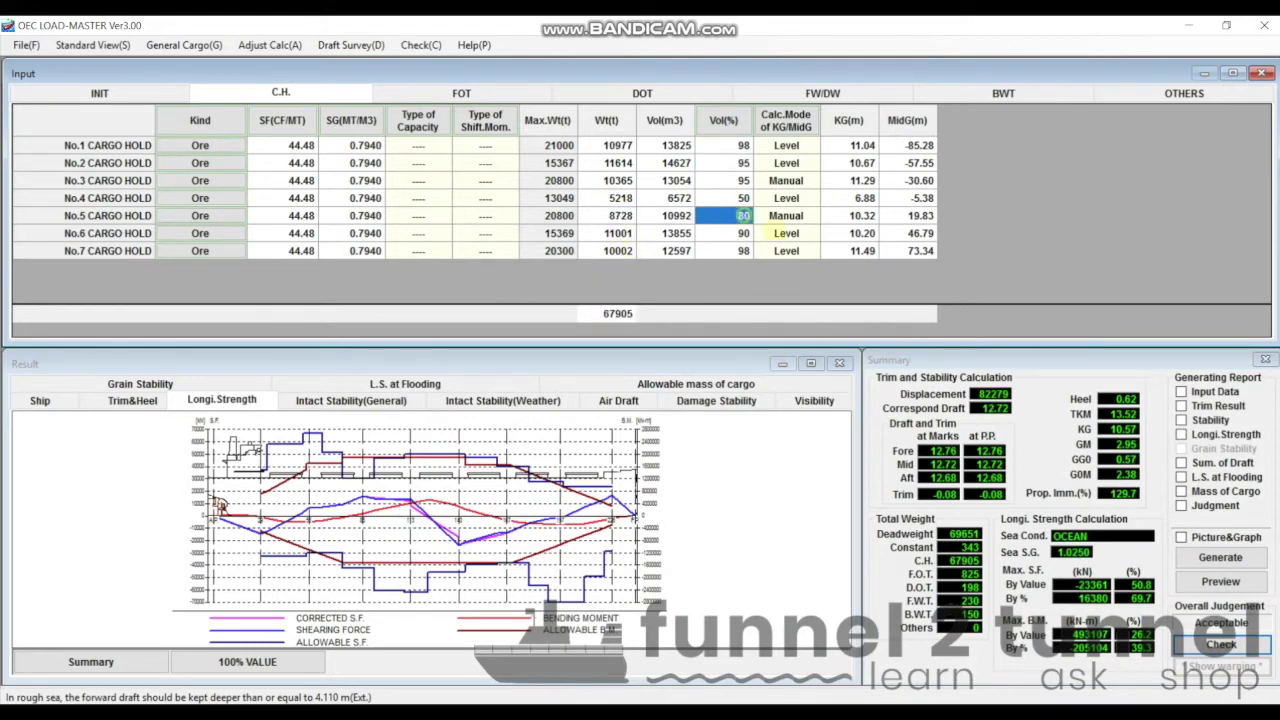
pyautogui.write('8')
pyautogui.press('BackSpace')
pyautogui.press('BackSpace')
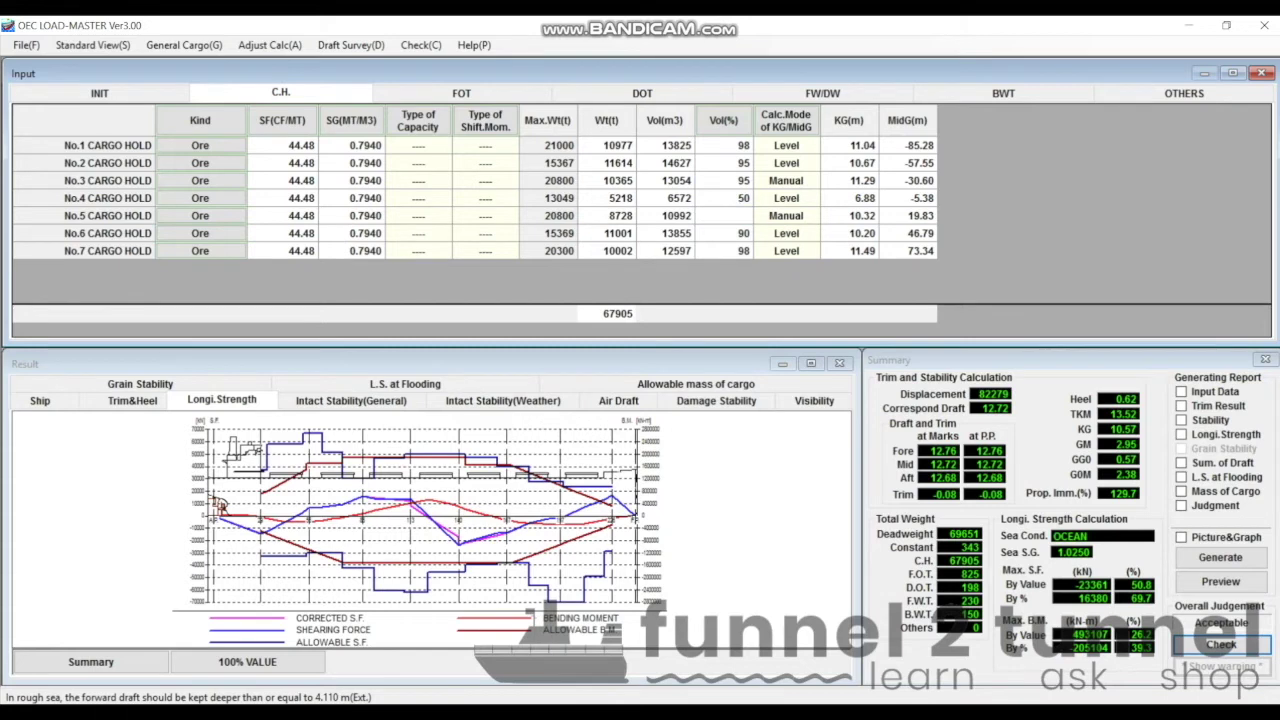
pyautogui.write('85')
pyautogui.press('Return')
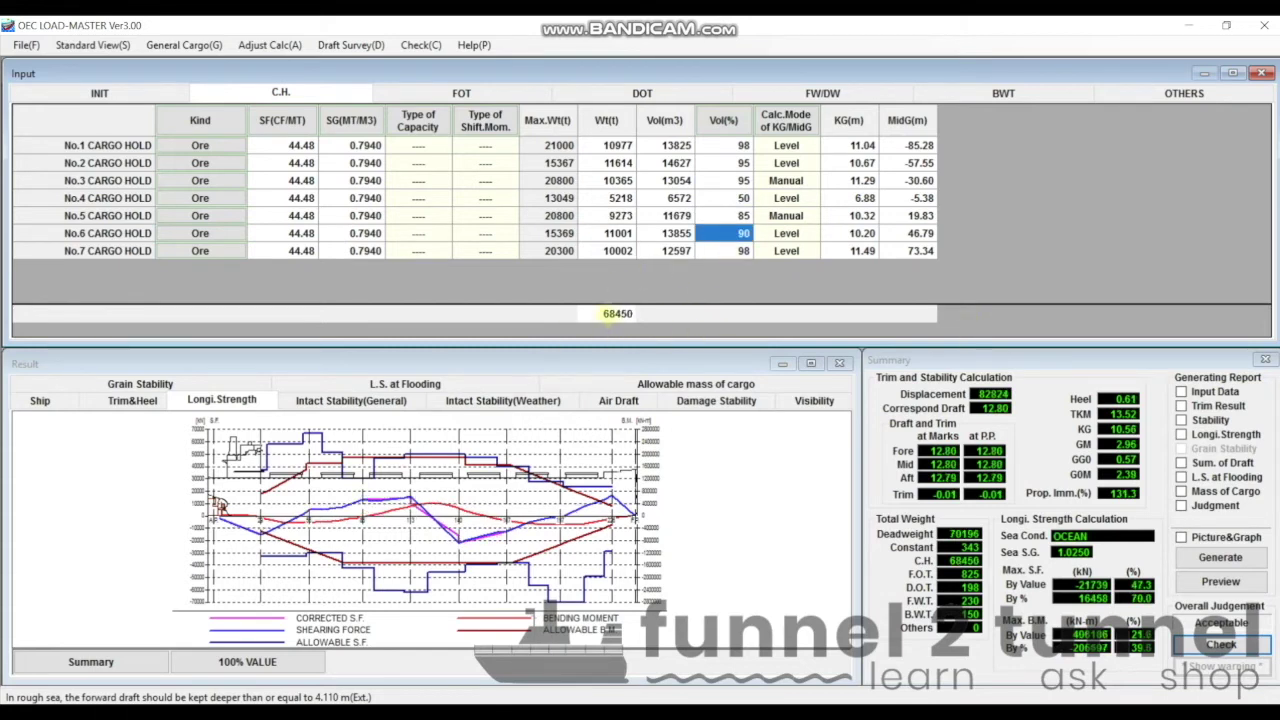
pyautogui.doubleClick(635, 313)
pyautogui.click(622, 162)
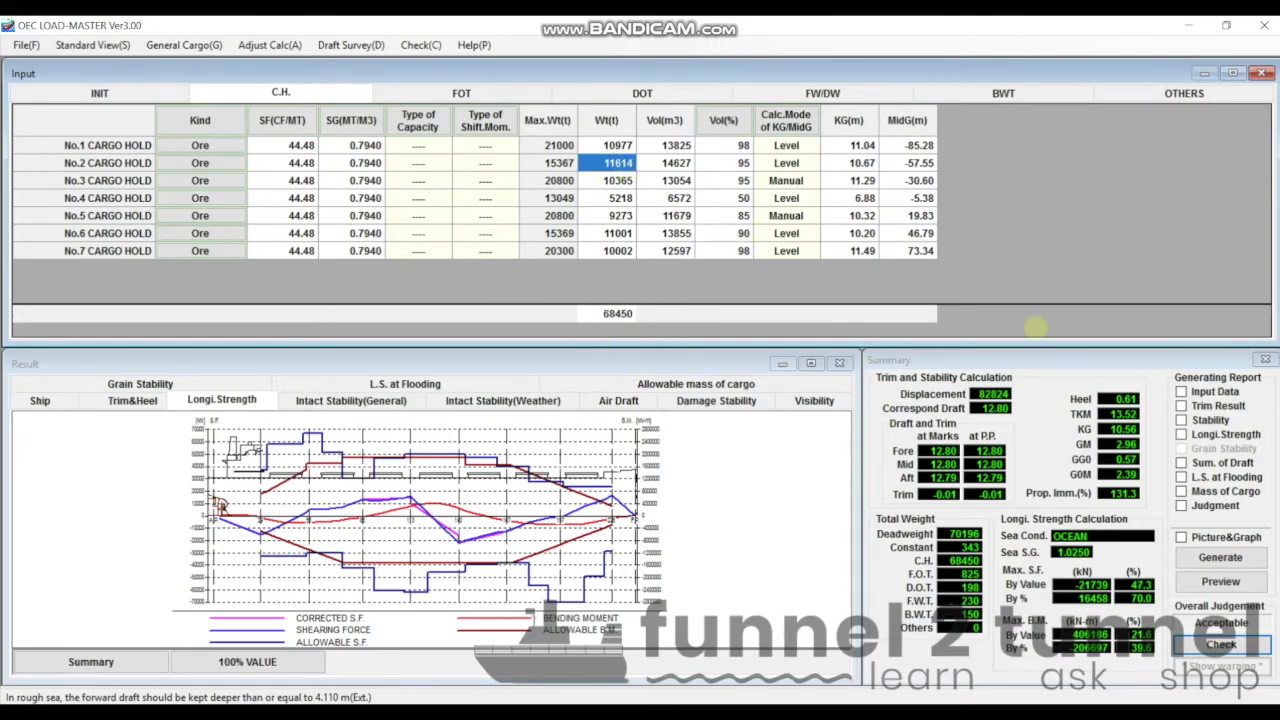
# - Set the No.2 and No.6 hold weights to 12000 t each, bringing cargo to 69835 t
pyautogui.write('12000')
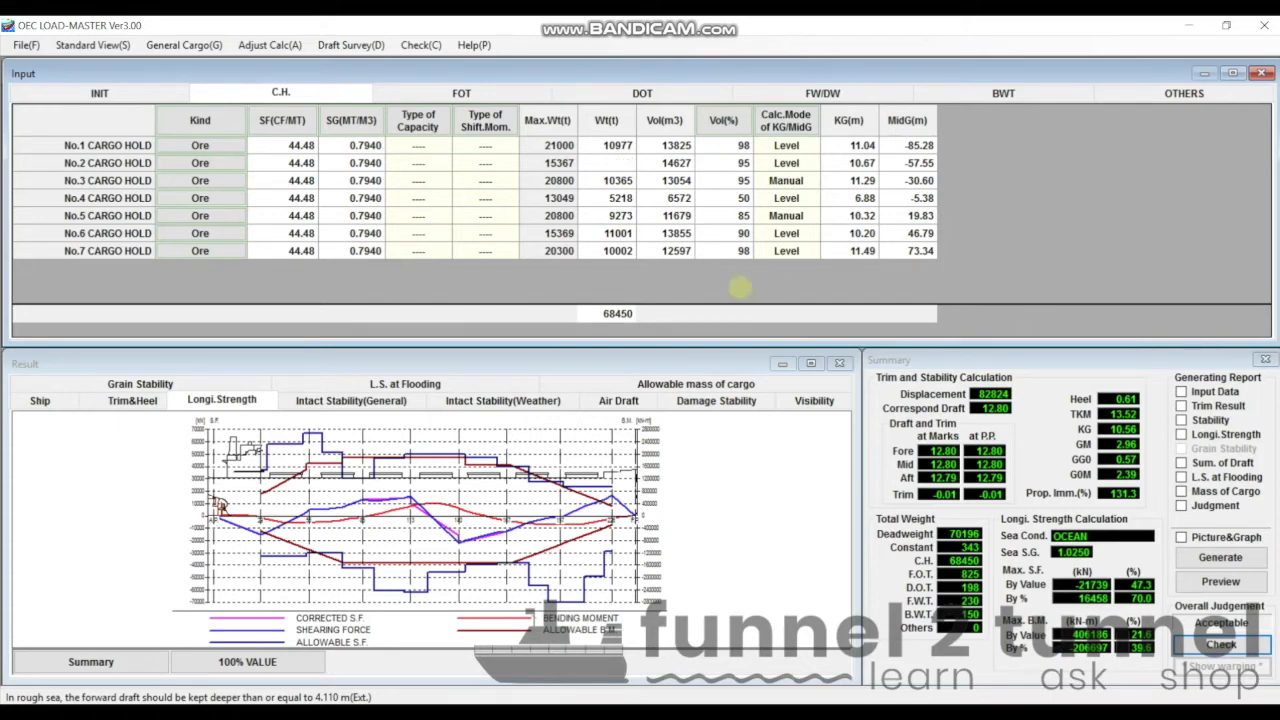
pyautogui.press('Return')
pyautogui.click(620, 233)
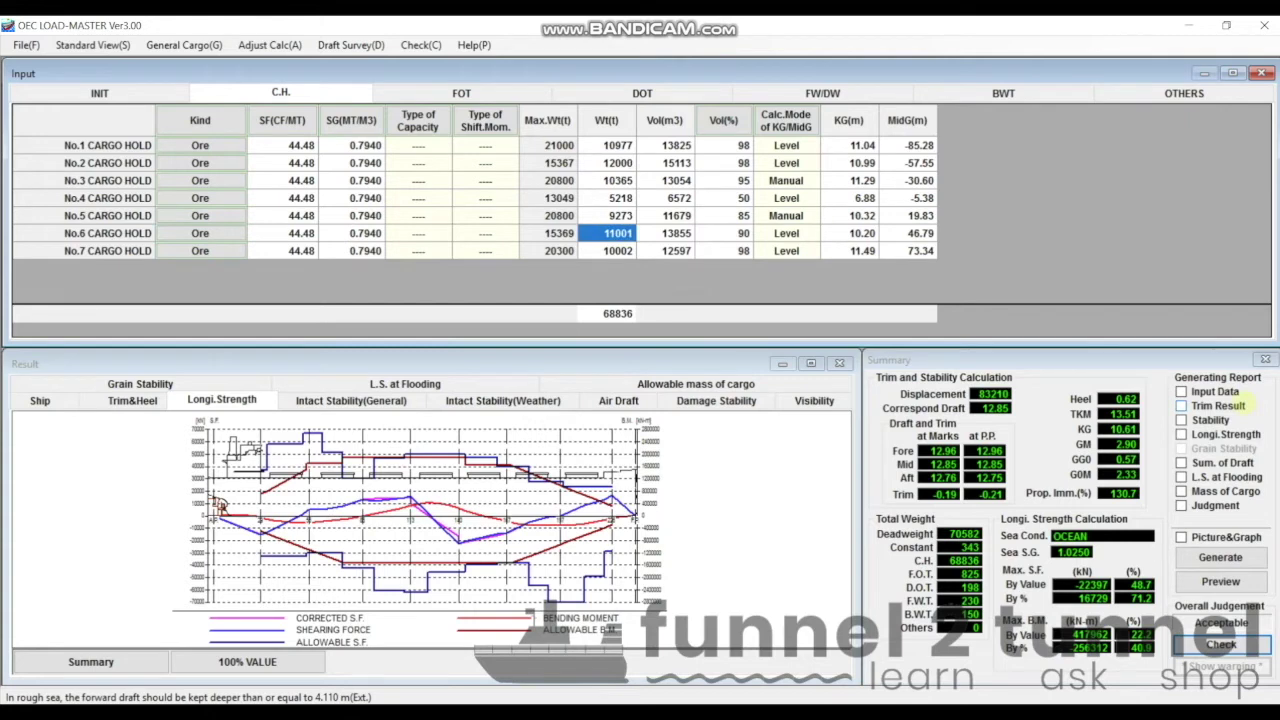
pyautogui.press('BackSpace')
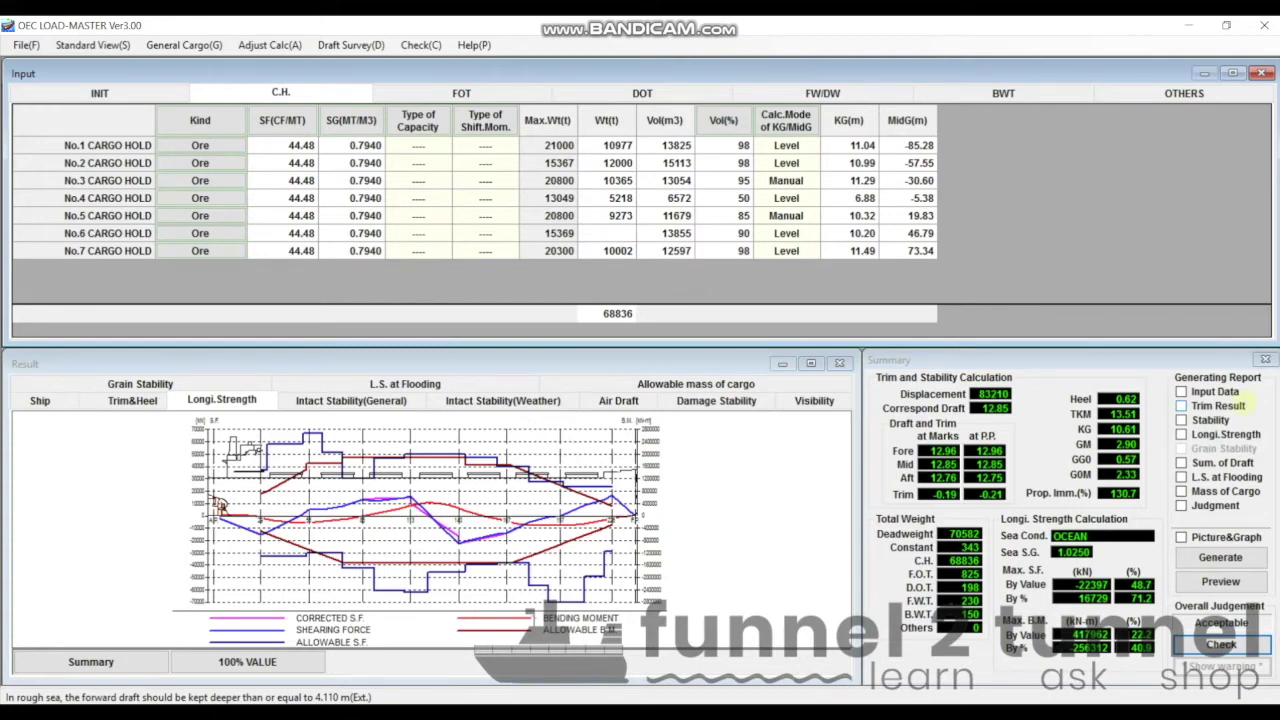
pyautogui.write('12000')
pyautogui.press('Return')
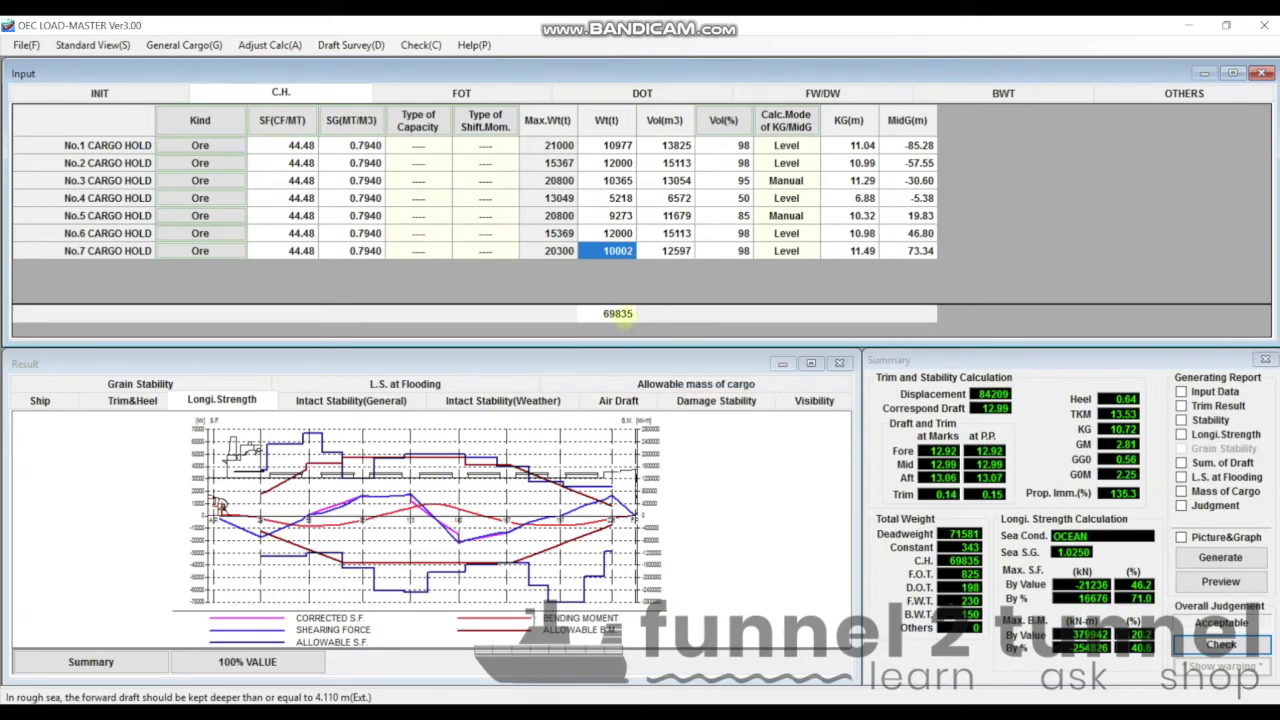
pyautogui.hotkey('alt', 'Tab')
pyautogui.hotkey('alt', 'Tab')
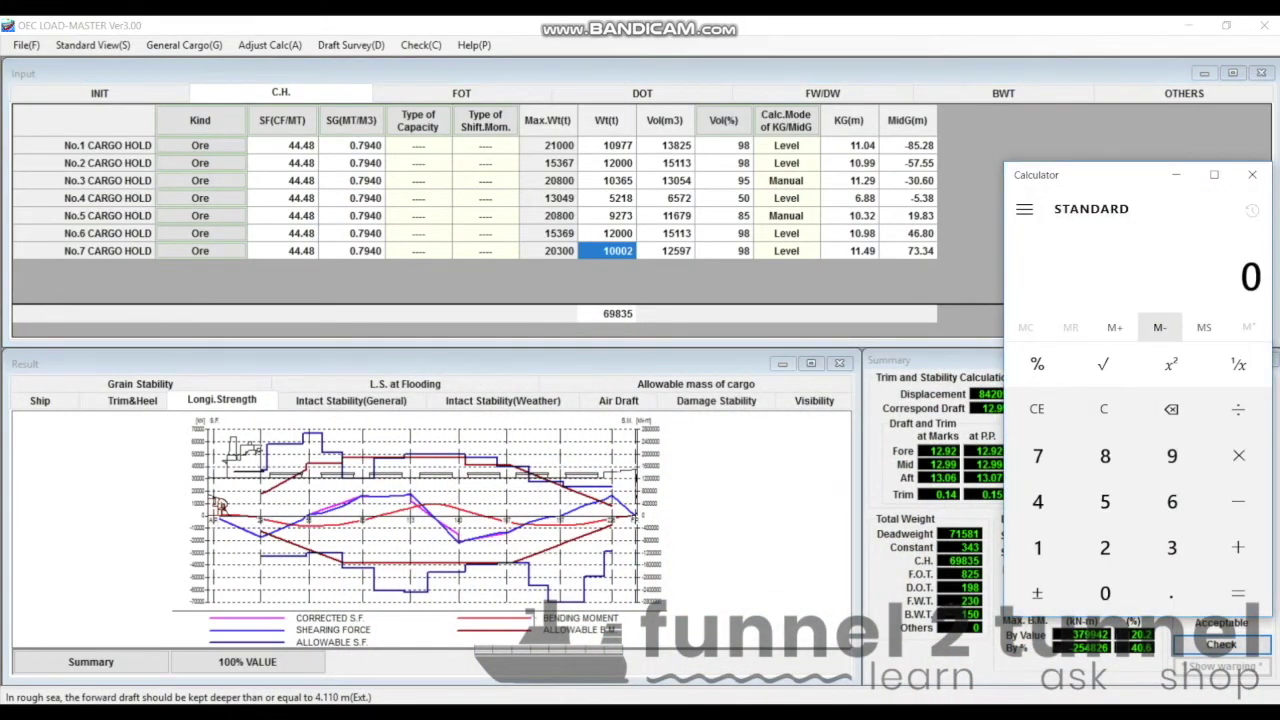
# - Calculate the shortfall 69884 − 69835 = 49 t
pyautogui.click(1172, 501)
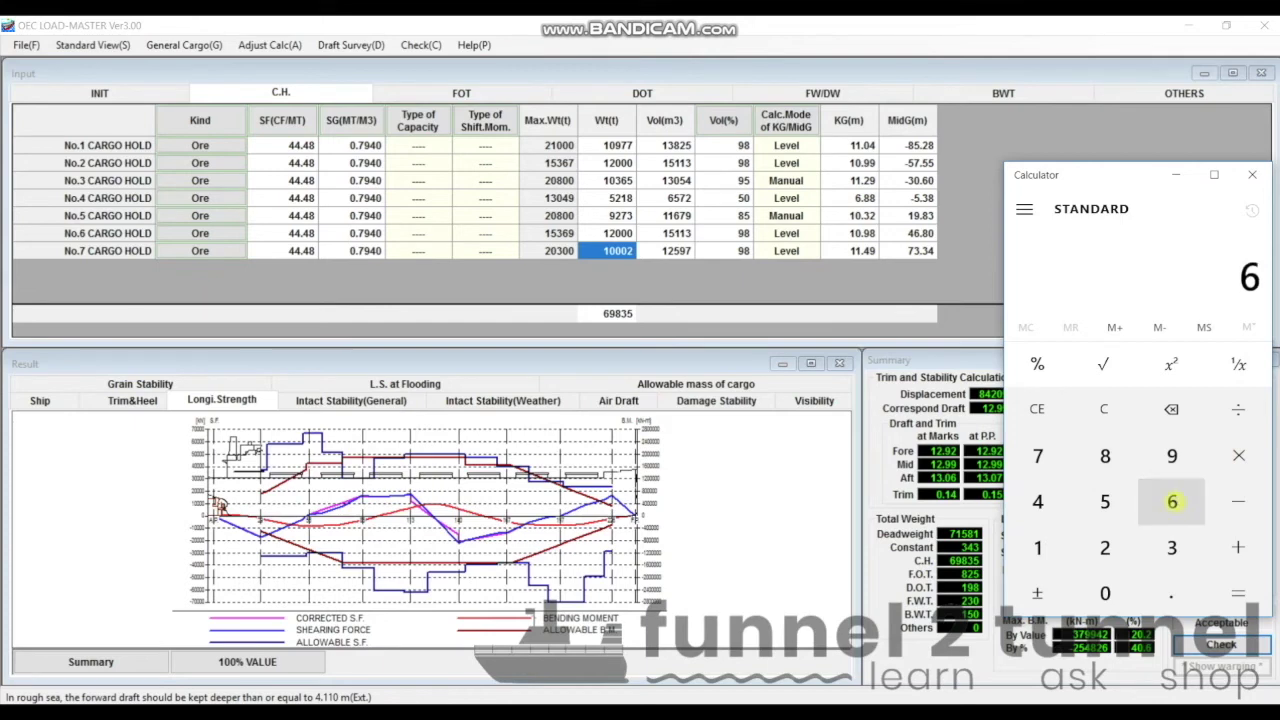
pyautogui.click(1172, 455)
pyautogui.click(1105, 455)
pyautogui.click(1105, 455)
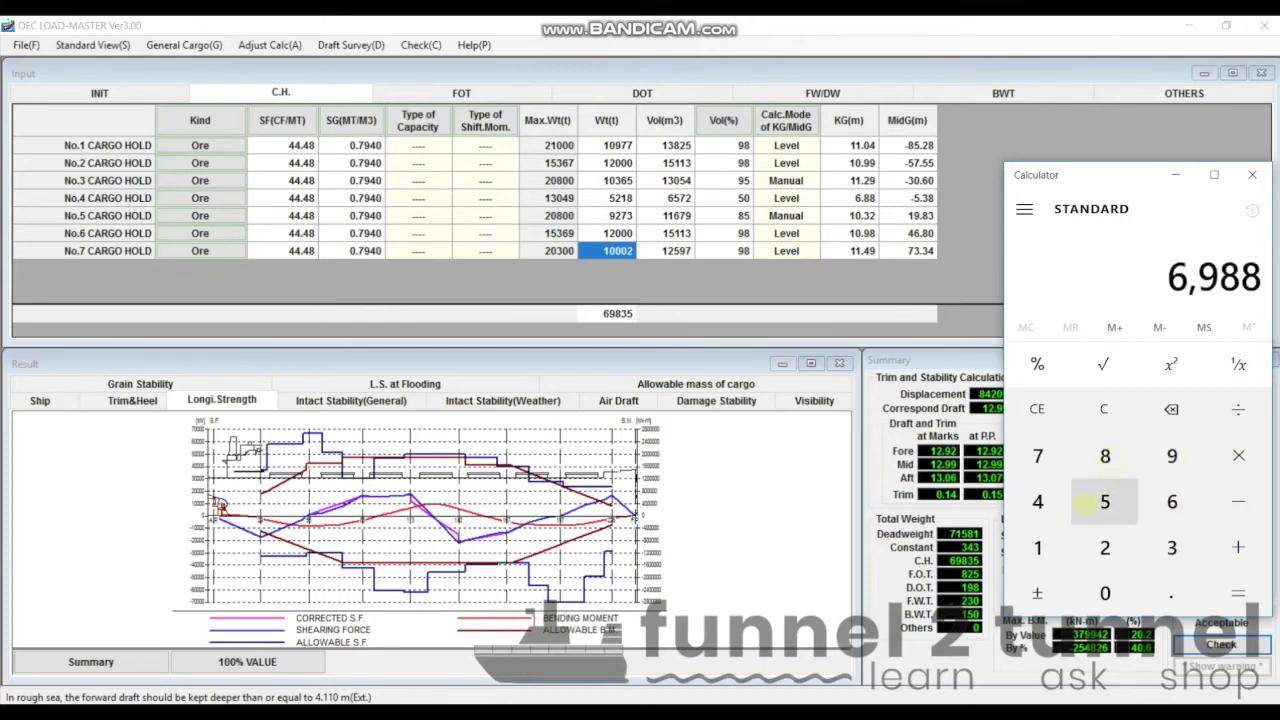
pyautogui.click(1037, 501)
pyautogui.click(1238, 501)
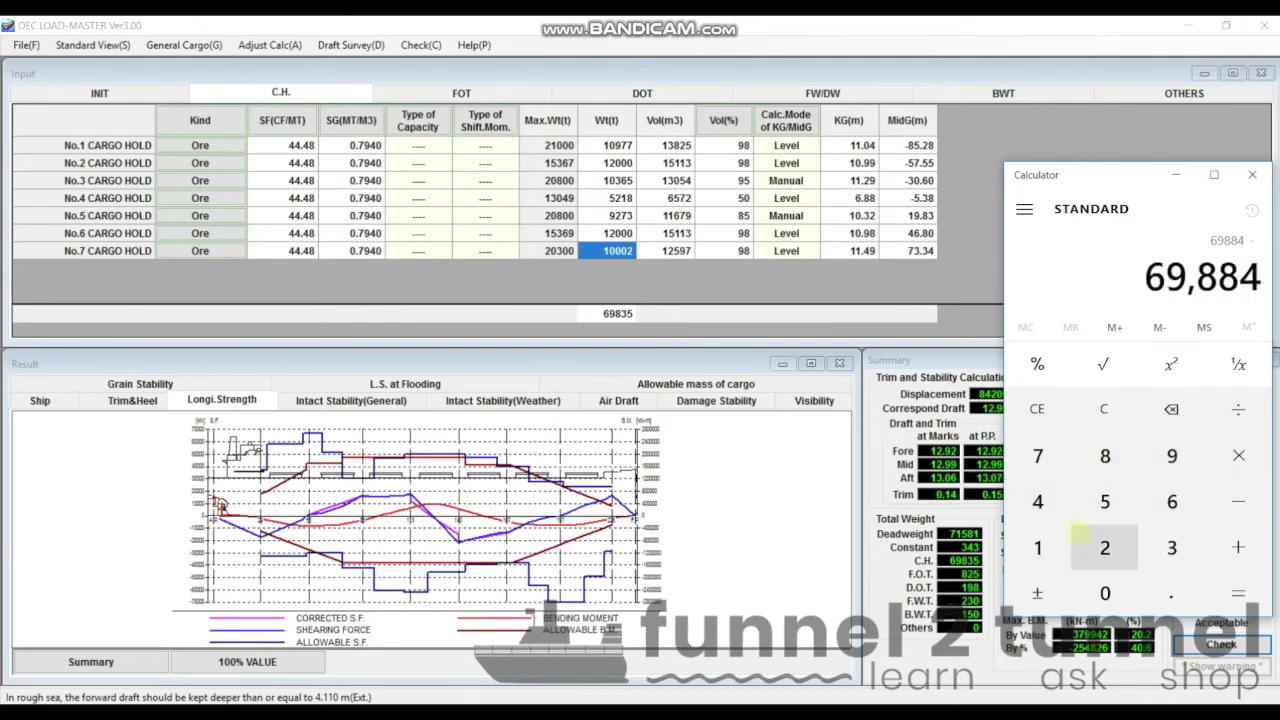
pyautogui.click(1172, 501)
pyautogui.click(1172, 455)
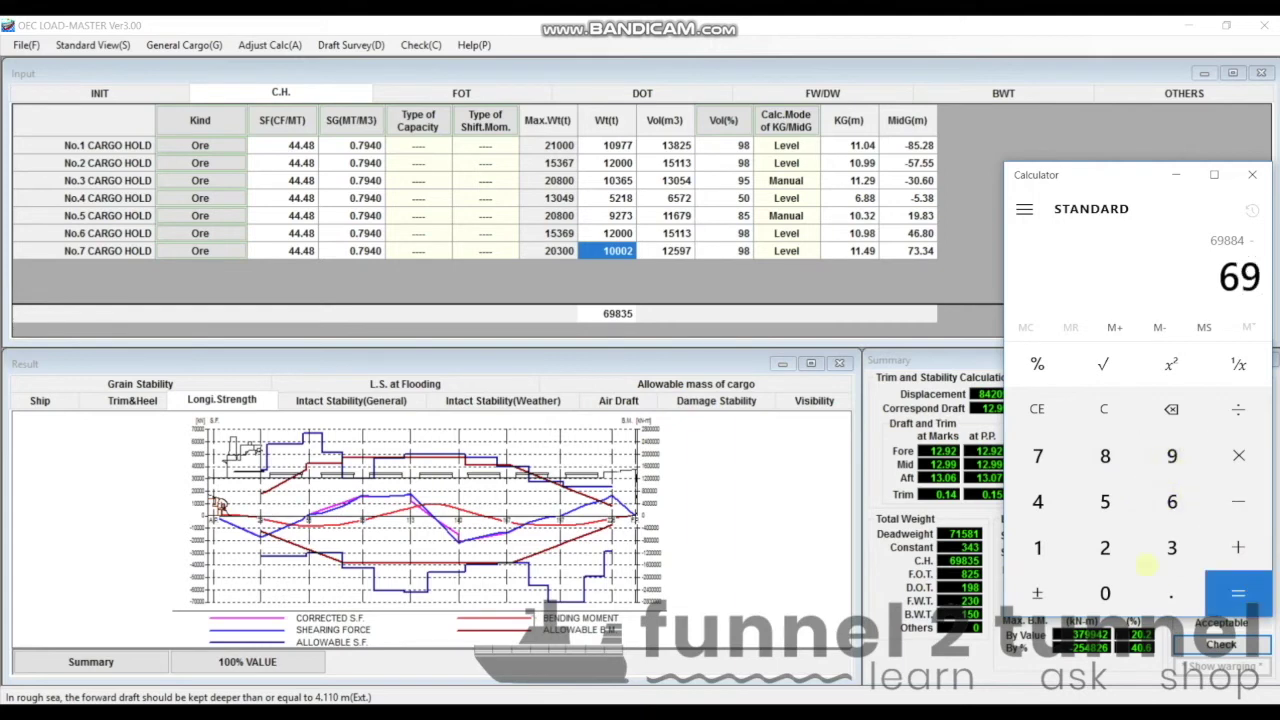
pyautogui.click(1105, 455)
pyautogui.click(1172, 547)
pyautogui.click(1105, 501)
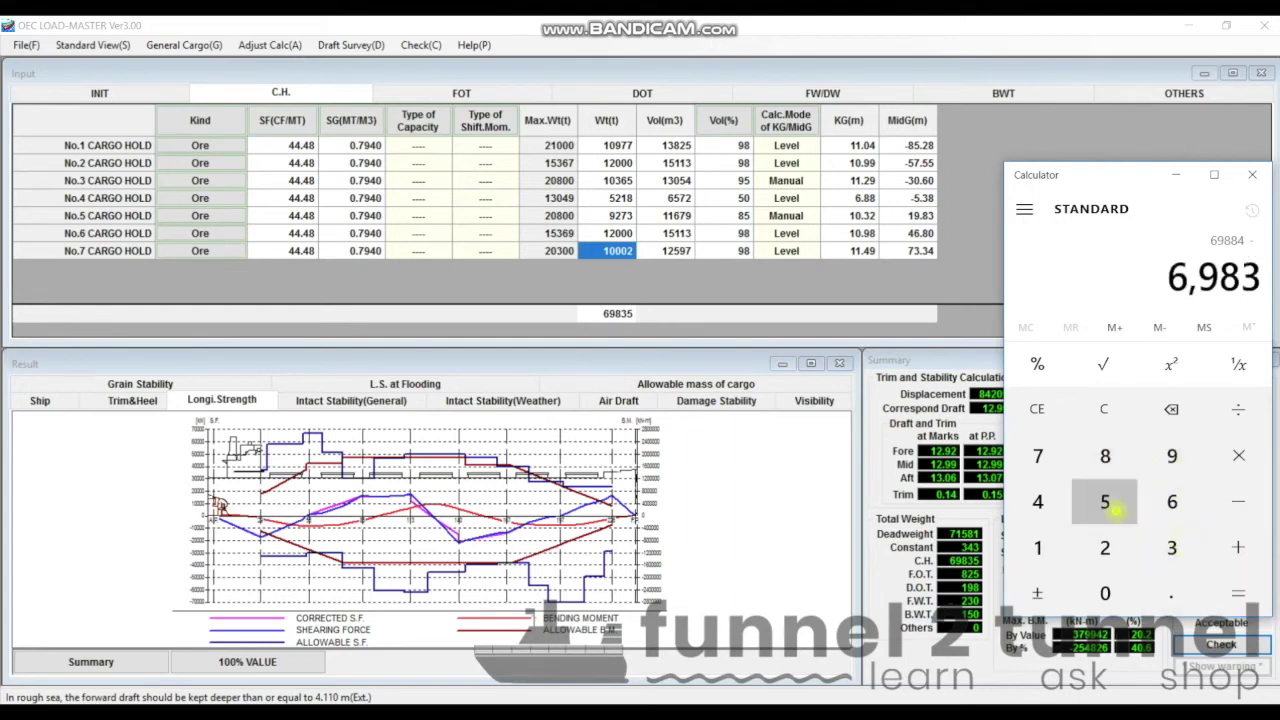
pyautogui.click(1238, 593)
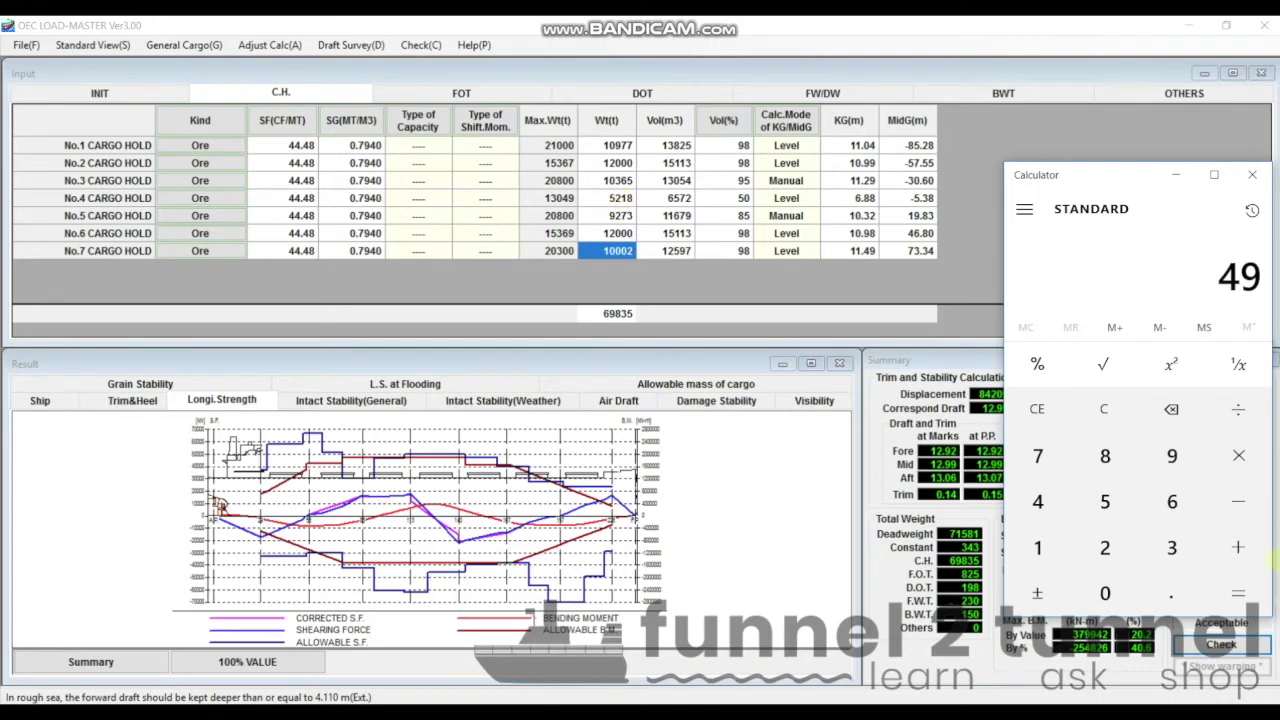
# - Add the 49 t to No.4 hold's 5218 t, giving 5267 t
pyautogui.click(1238, 547)
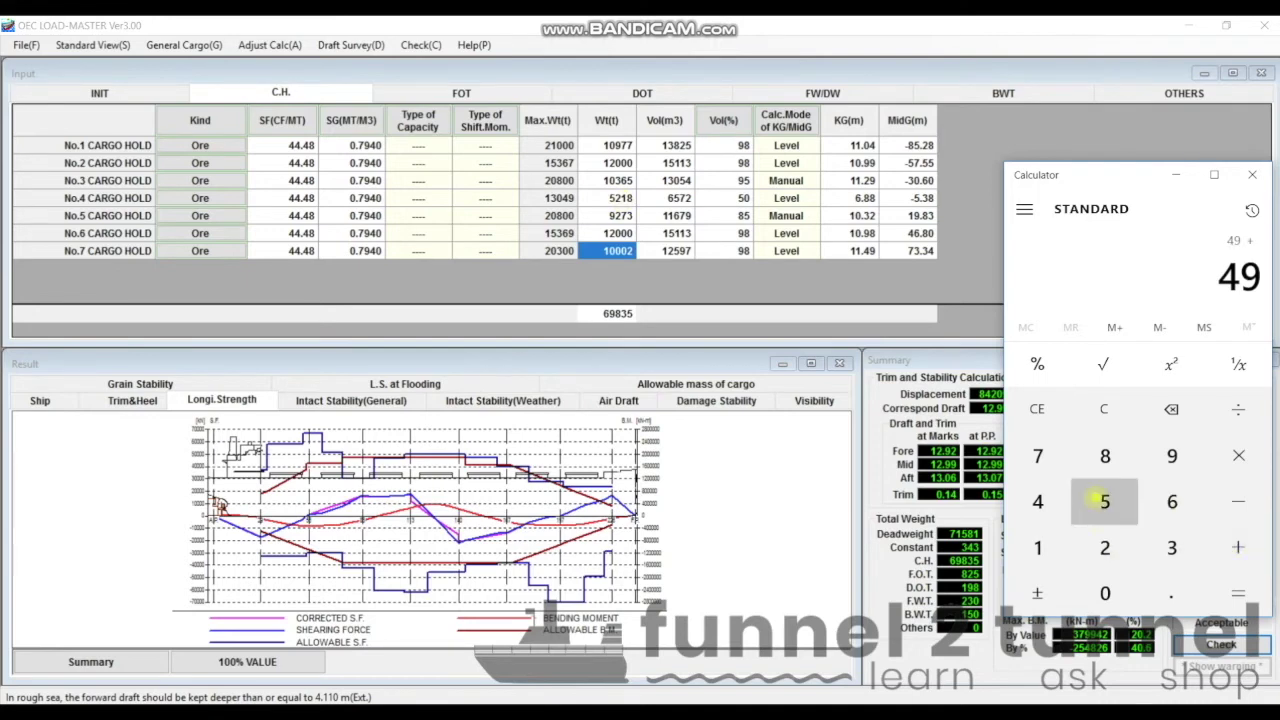
pyautogui.click(1097, 500)
pyautogui.click(1097, 500)
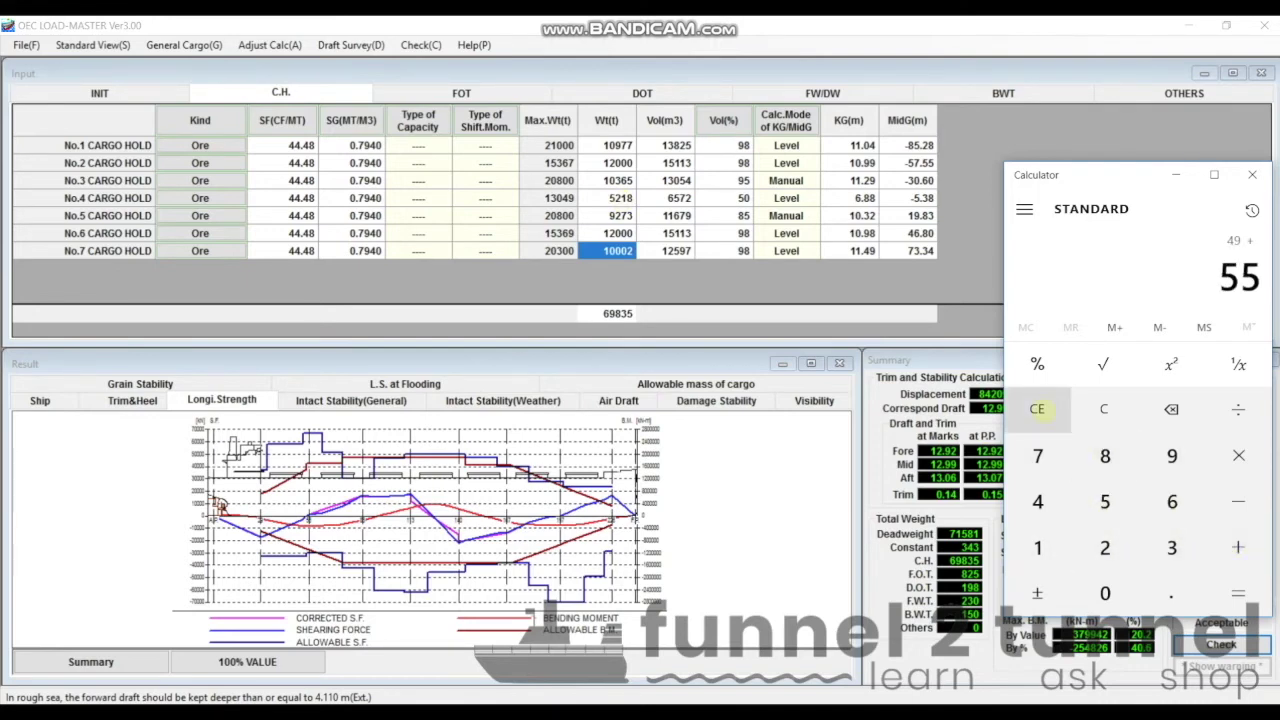
pyautogui.click(1037, 405)
pyautogui.click(1105, 500)
pyautogui.click(1105, 547)
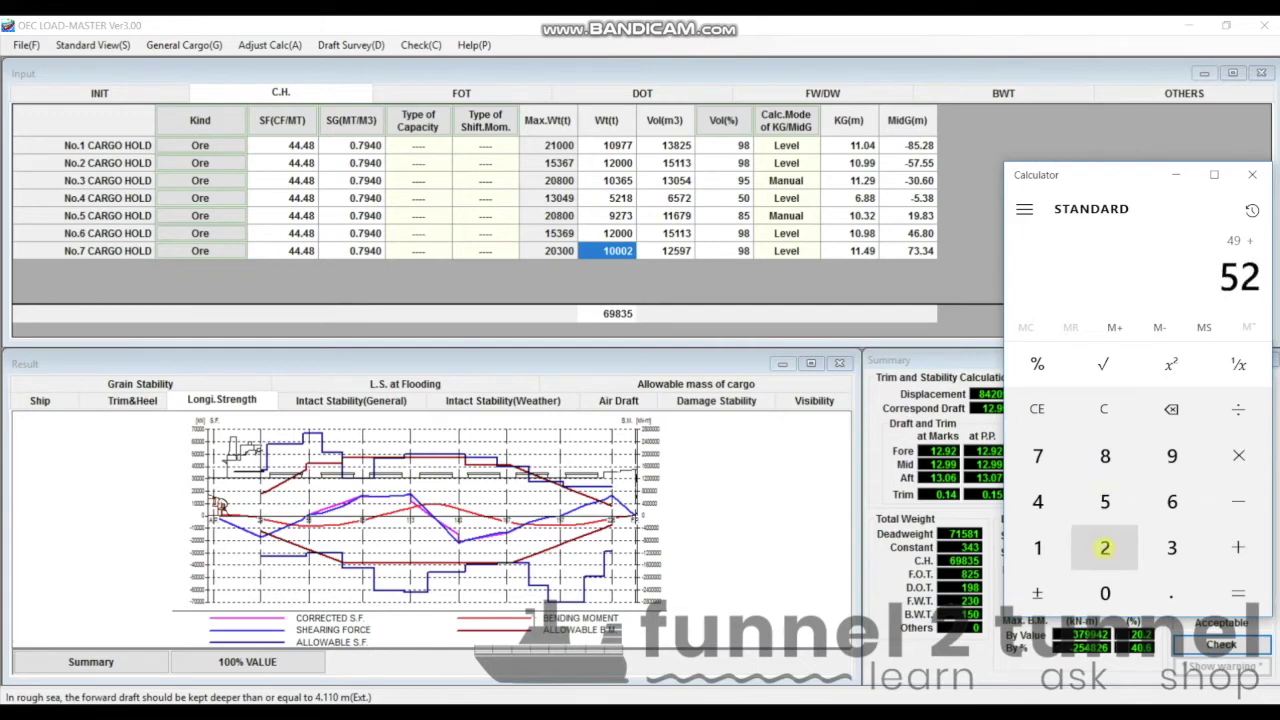
pyautogui.click(1037, 547)
pyautogui.click(1105, 455)
pyautogui.click(1236, 591)
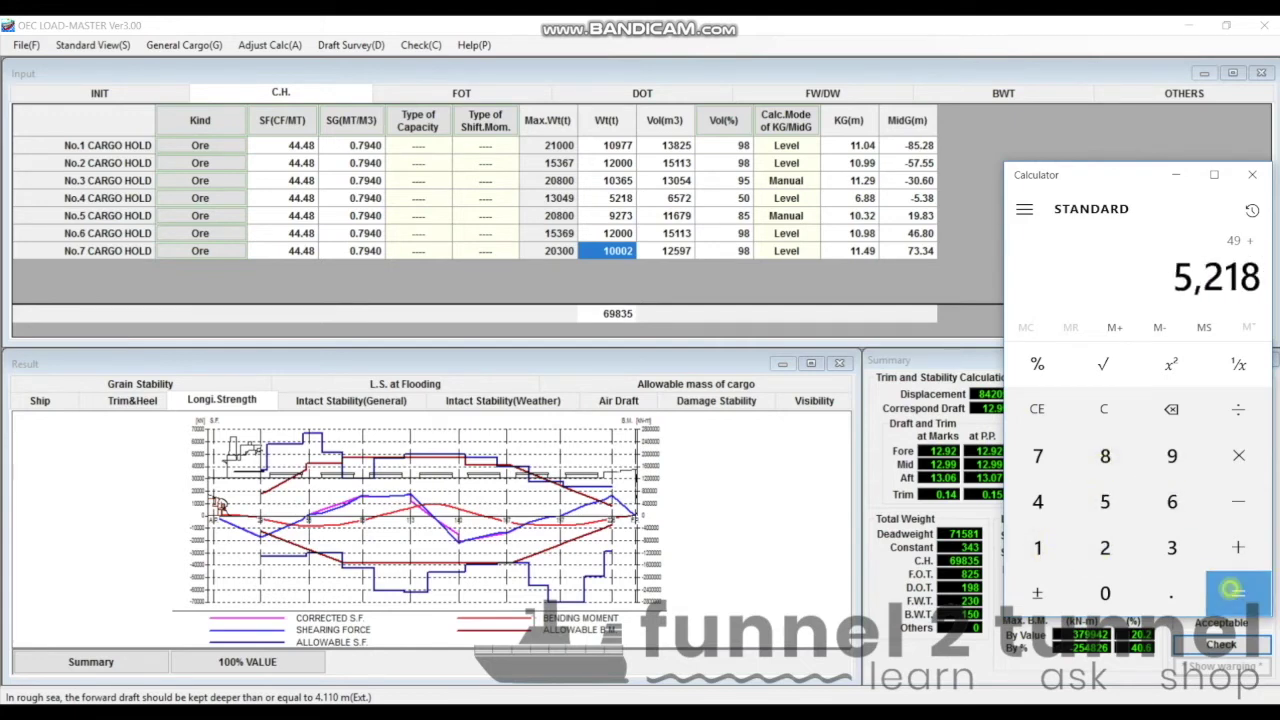
# - Set No.4 hold's weight to 5267 t and confirm the 69884 t cargo total
pyautogui.click(620, 198)
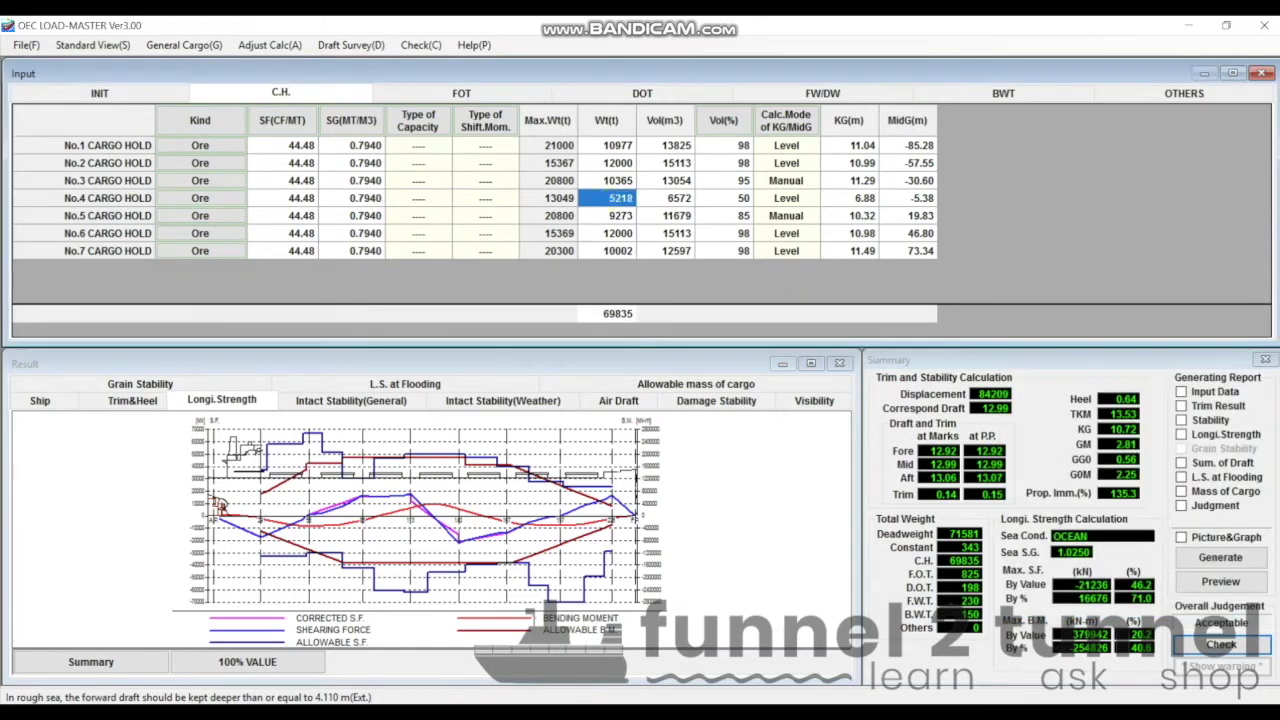
pyautogui.write('5267')
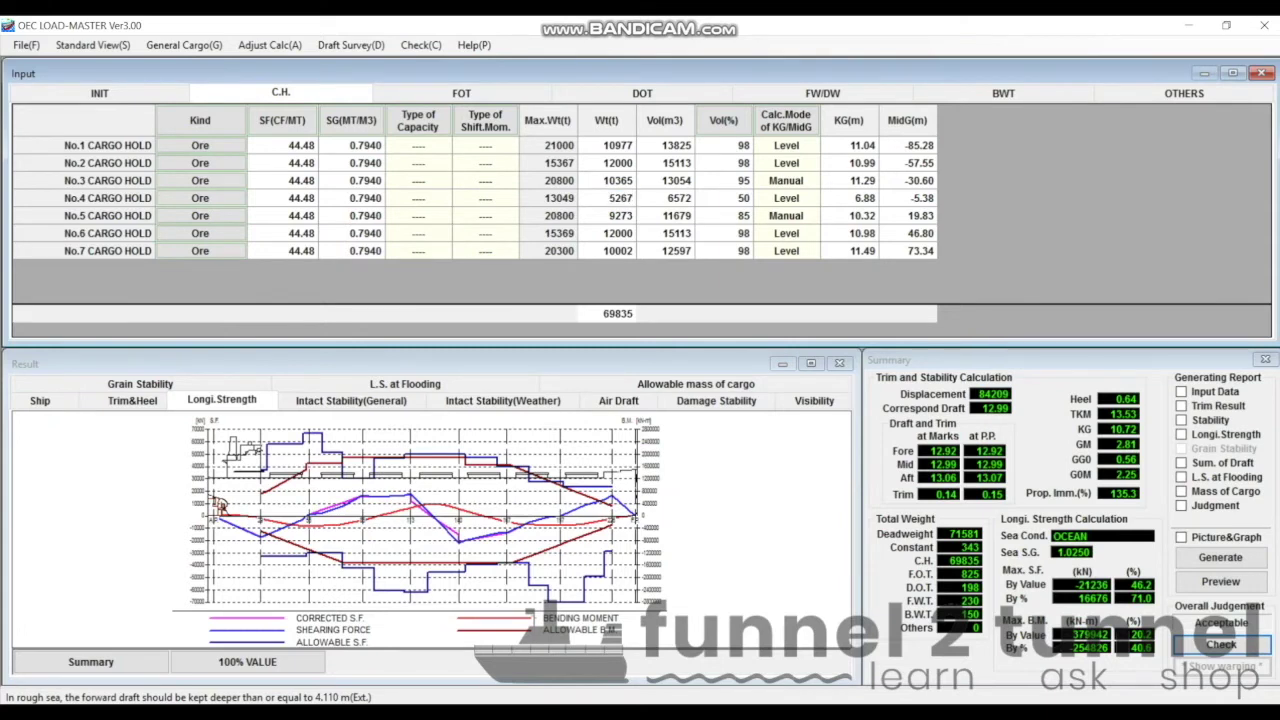
pyautogui.press('BackSpace')
pyautogui.press('BackSpace')
pyautogui.press('BackSpace')
pyautogui.press('BackSpace')
pyautogui.write('5267')
pyautogui.press('Return')
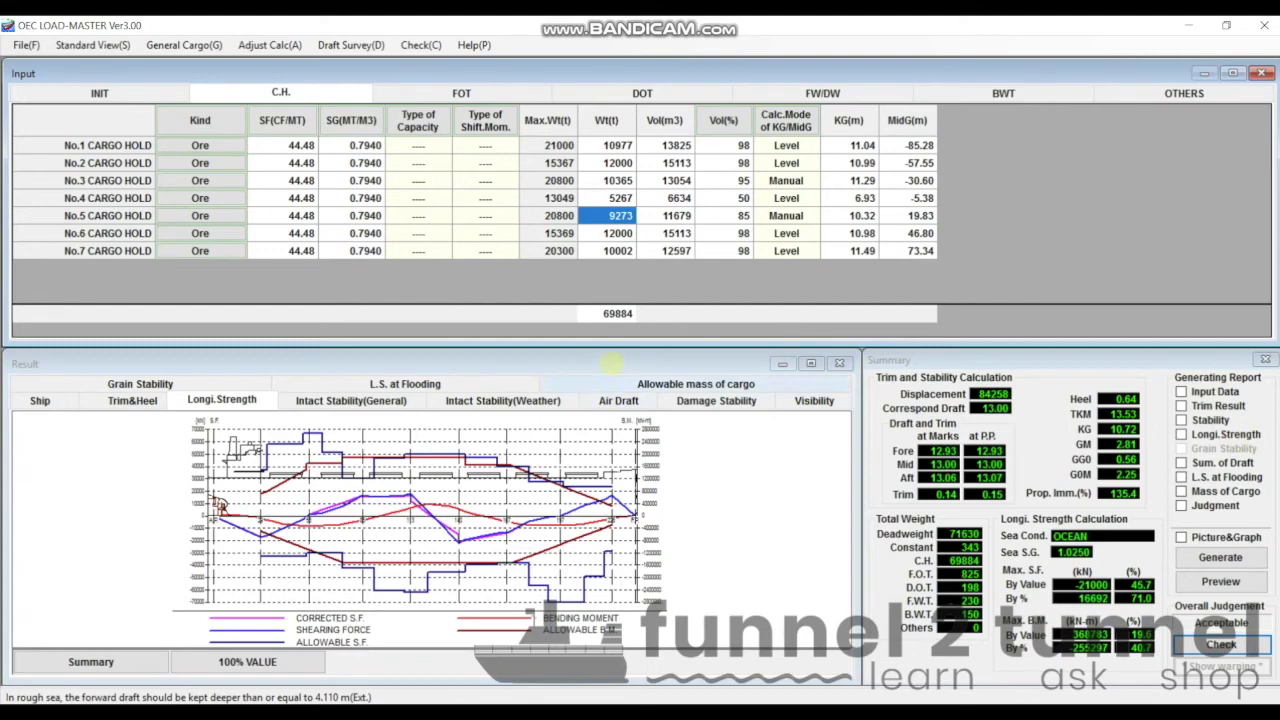
pyautogui.doubleClick(610, 314)
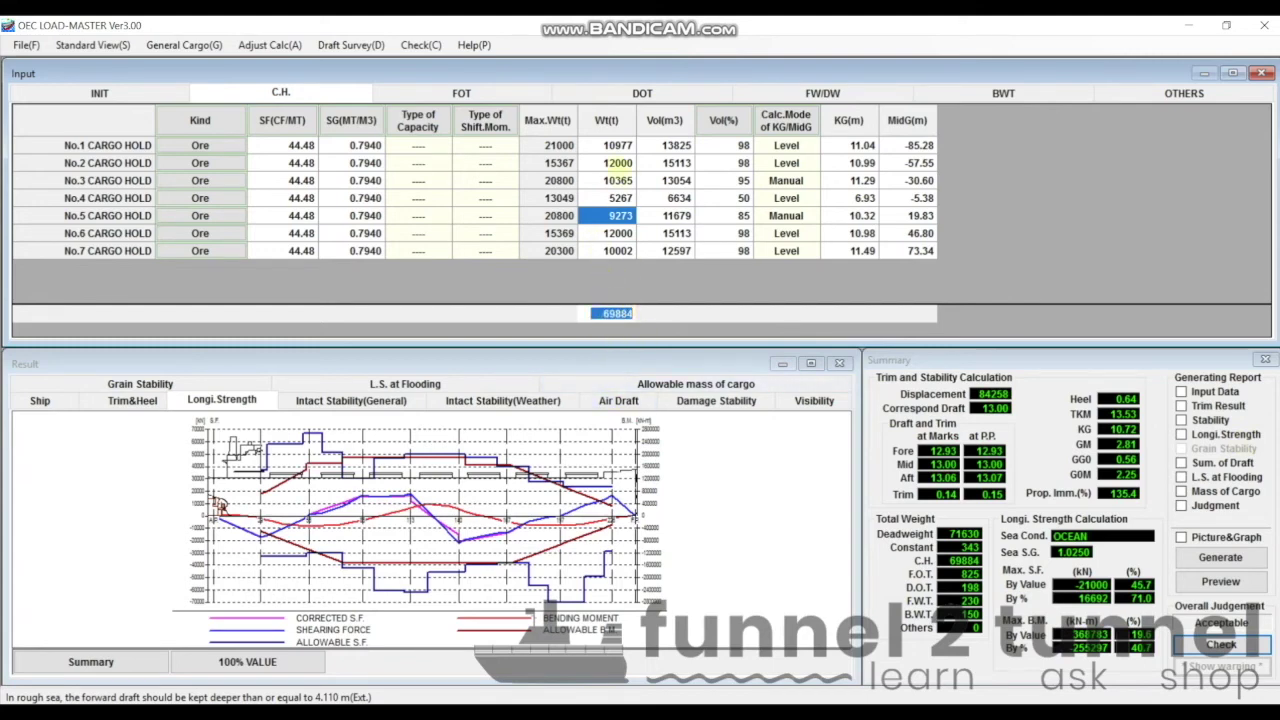
# - Review the stability summary and longitudinal strength results: 84258 t displacement, 13.00 m draft
pyautogui.click(950, 412)
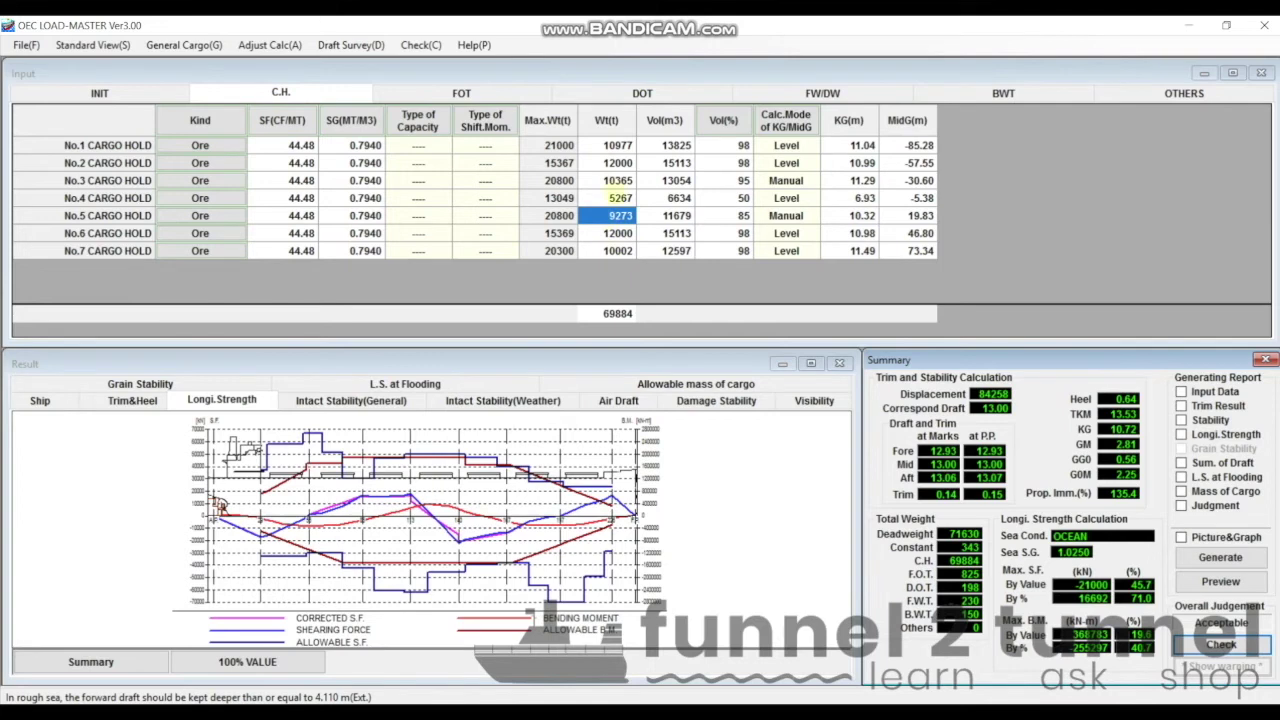
pyautogui.click(356, 500)
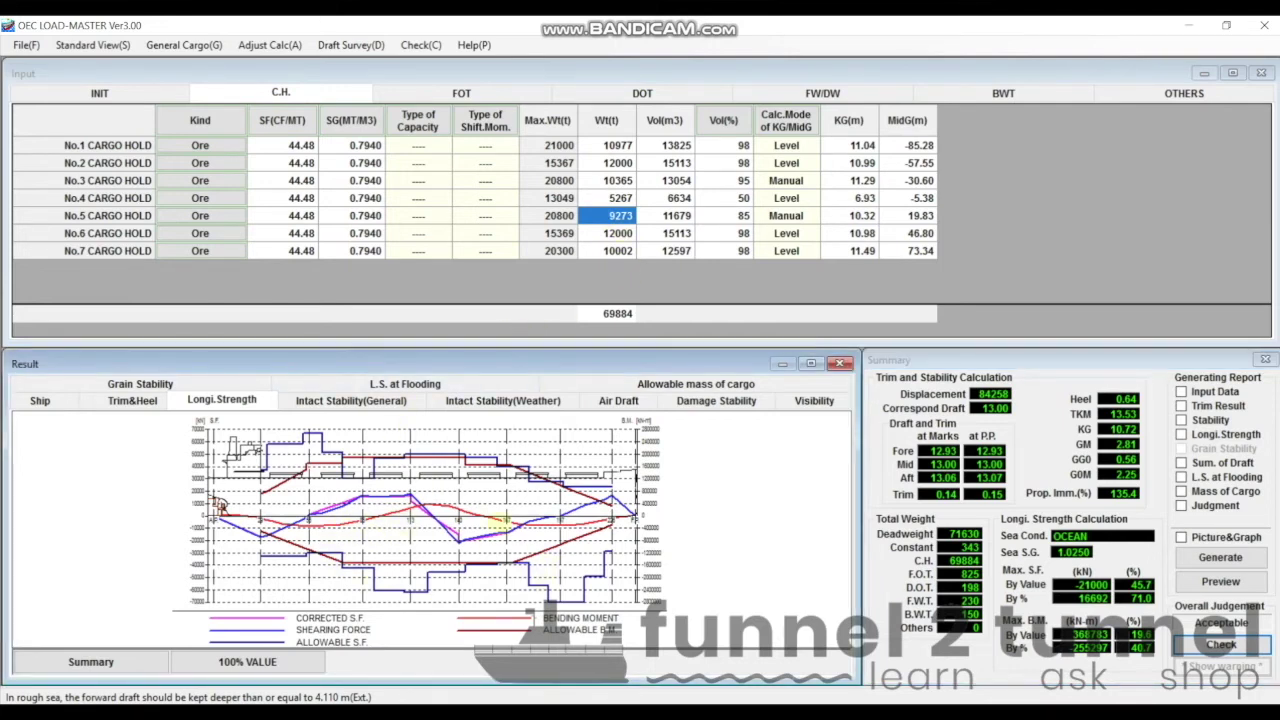
pyautogui.click(1126, 626)
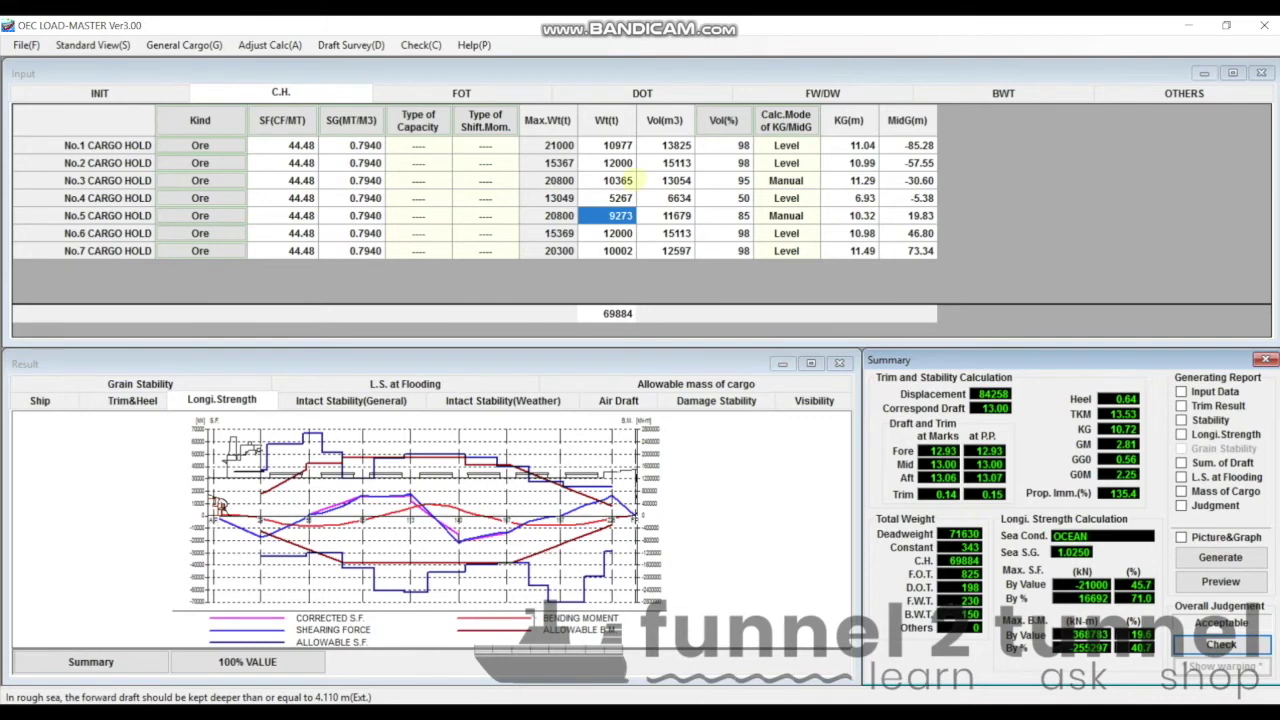
pyautogui.click(786, 224)
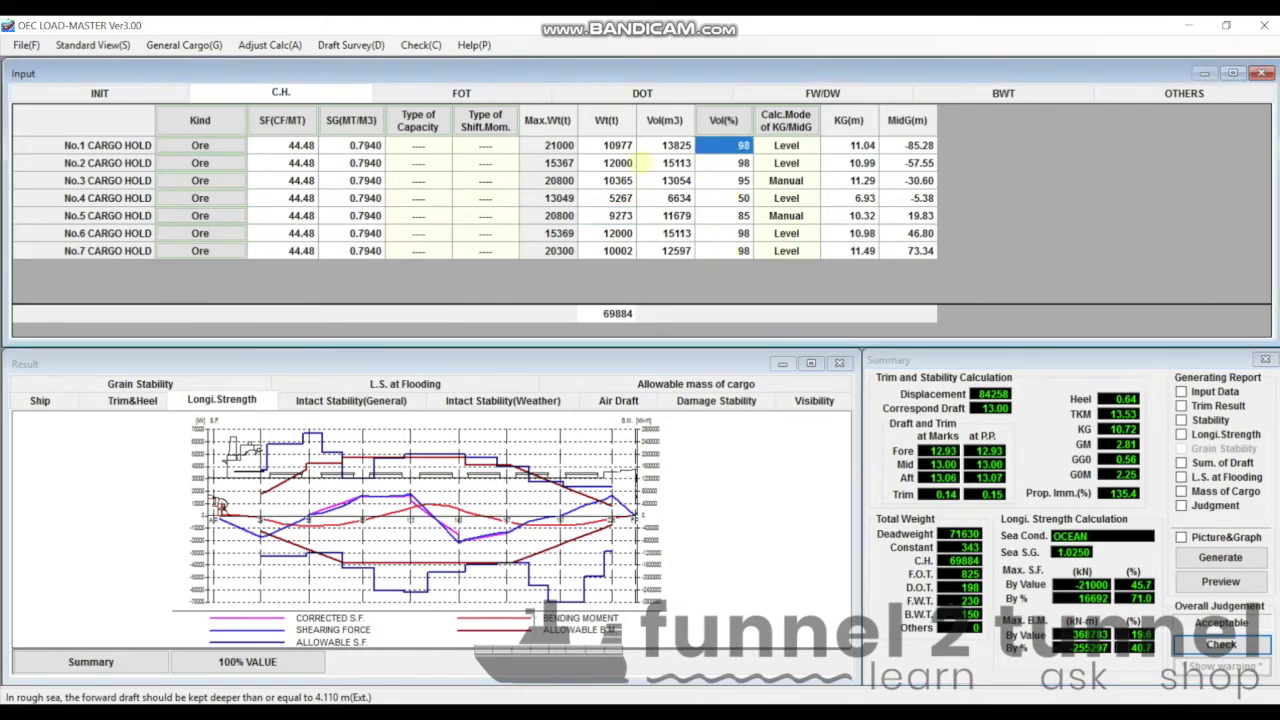
# - Verify the rebalanced hold weights (10900, 6984, 10300, 10200 t) against the 69884 t total and 13.00 m drafts
pyautogui.click(617, 313)
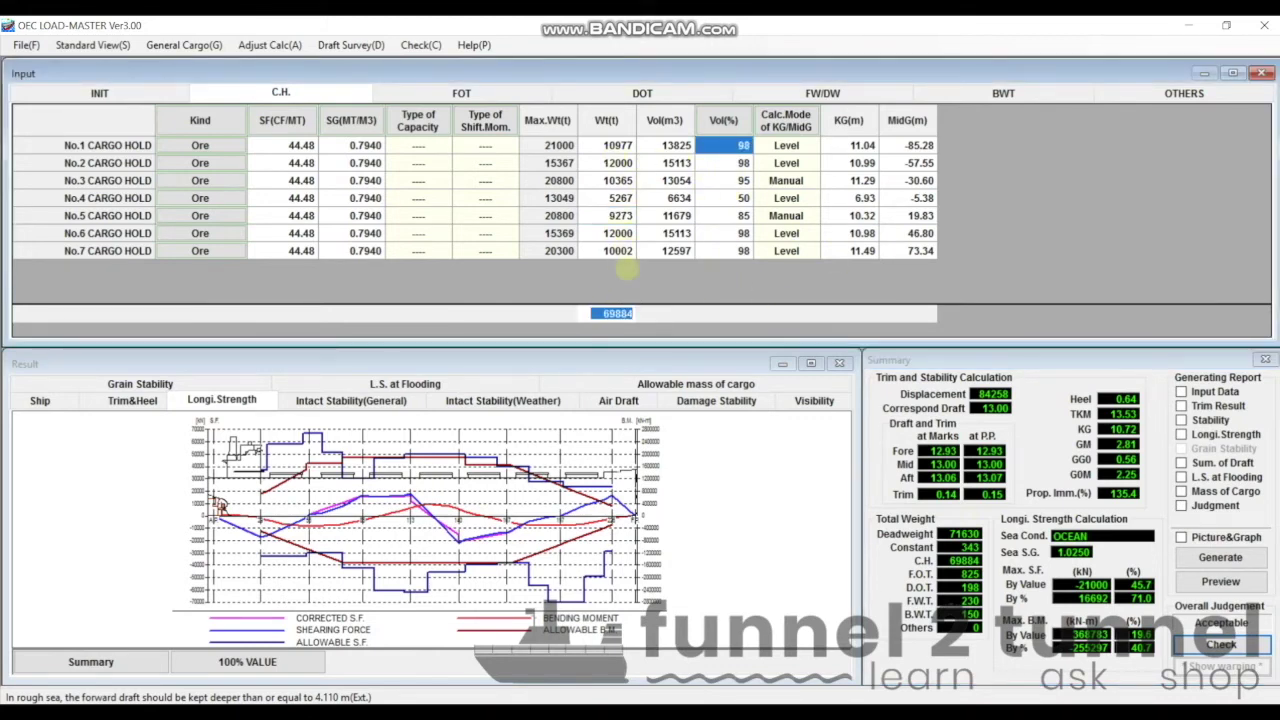
pyautogui.click(972, 494)
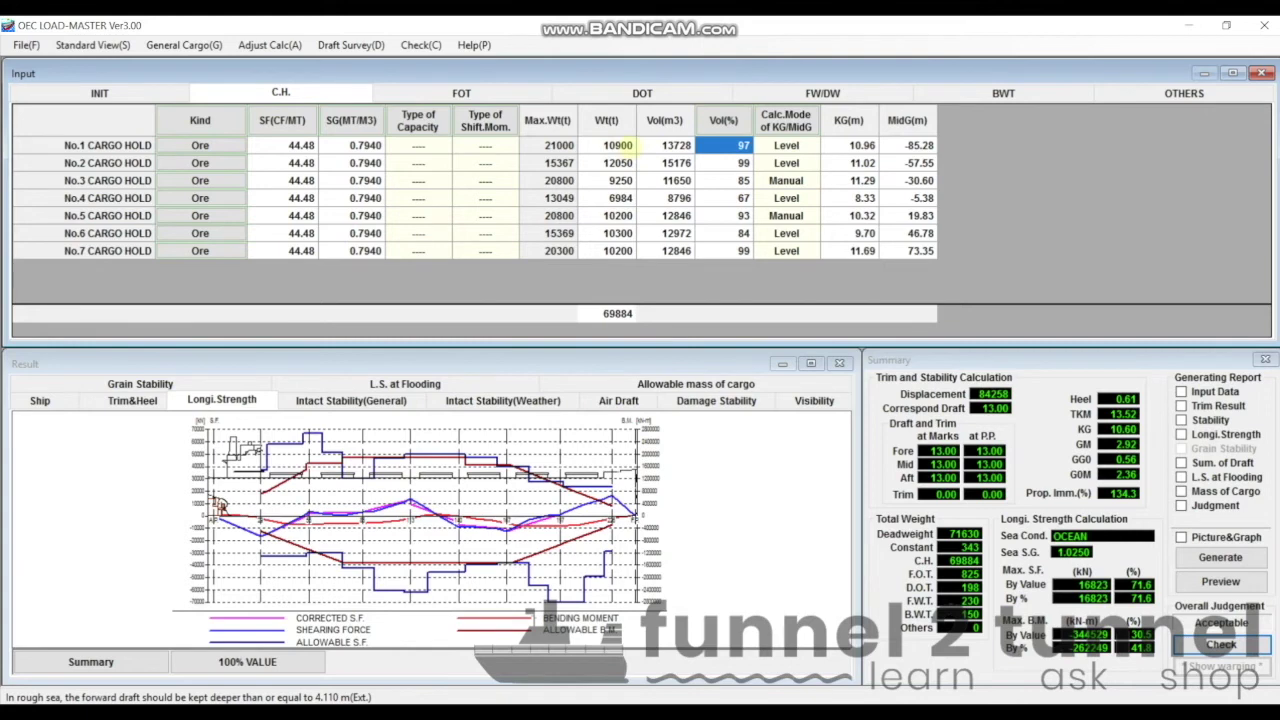
pyautogui.click(625, 145)
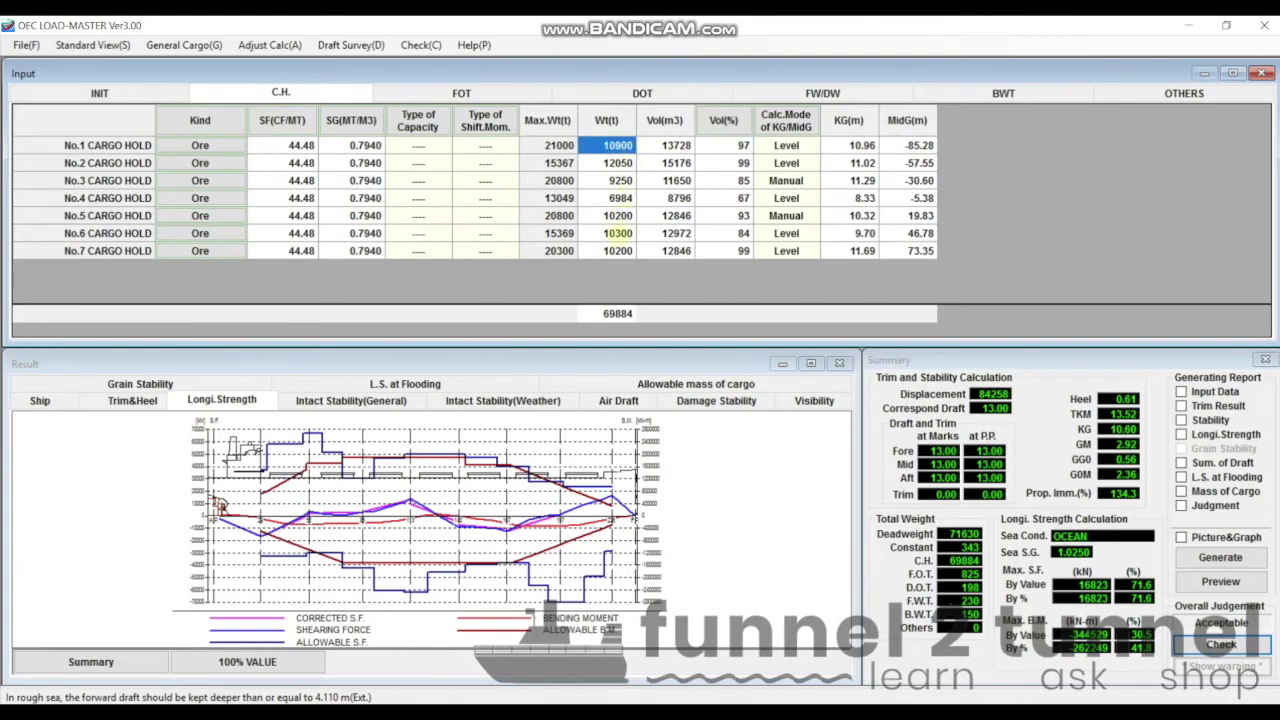
pyautogui.click(618, 233)
pyautogui.click(612, 198)
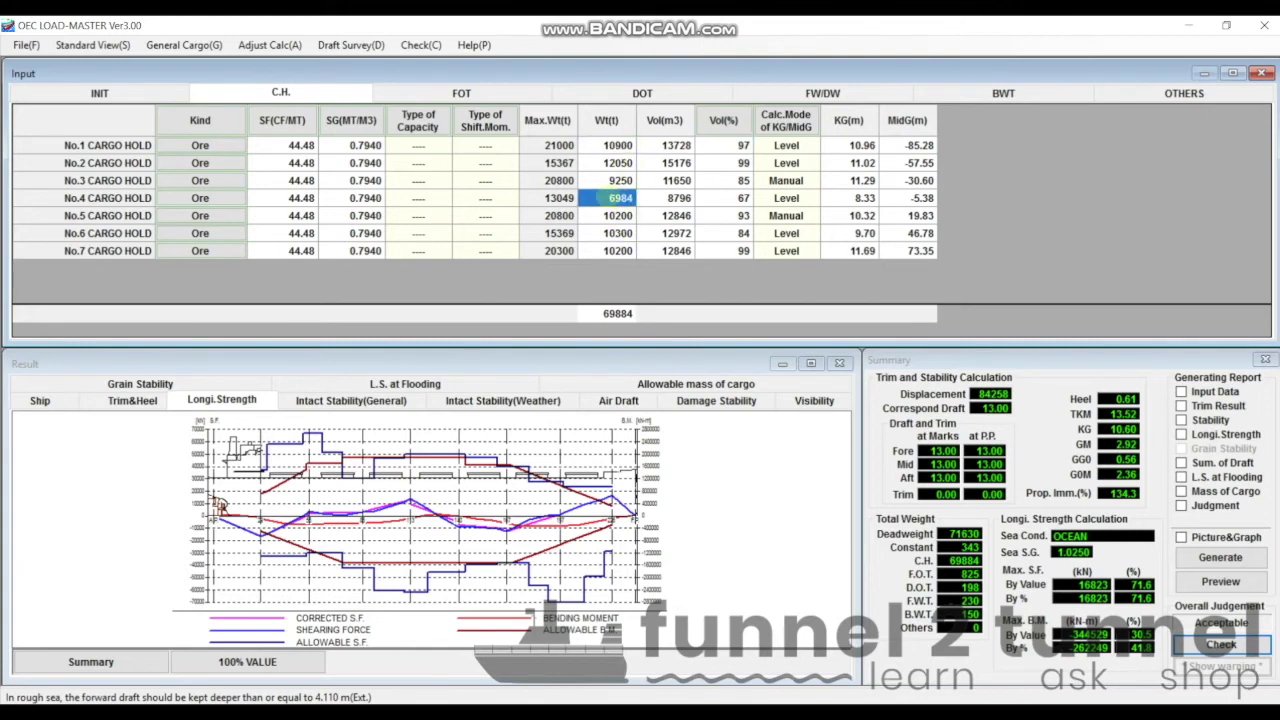
pyautogui.click(620, 145)
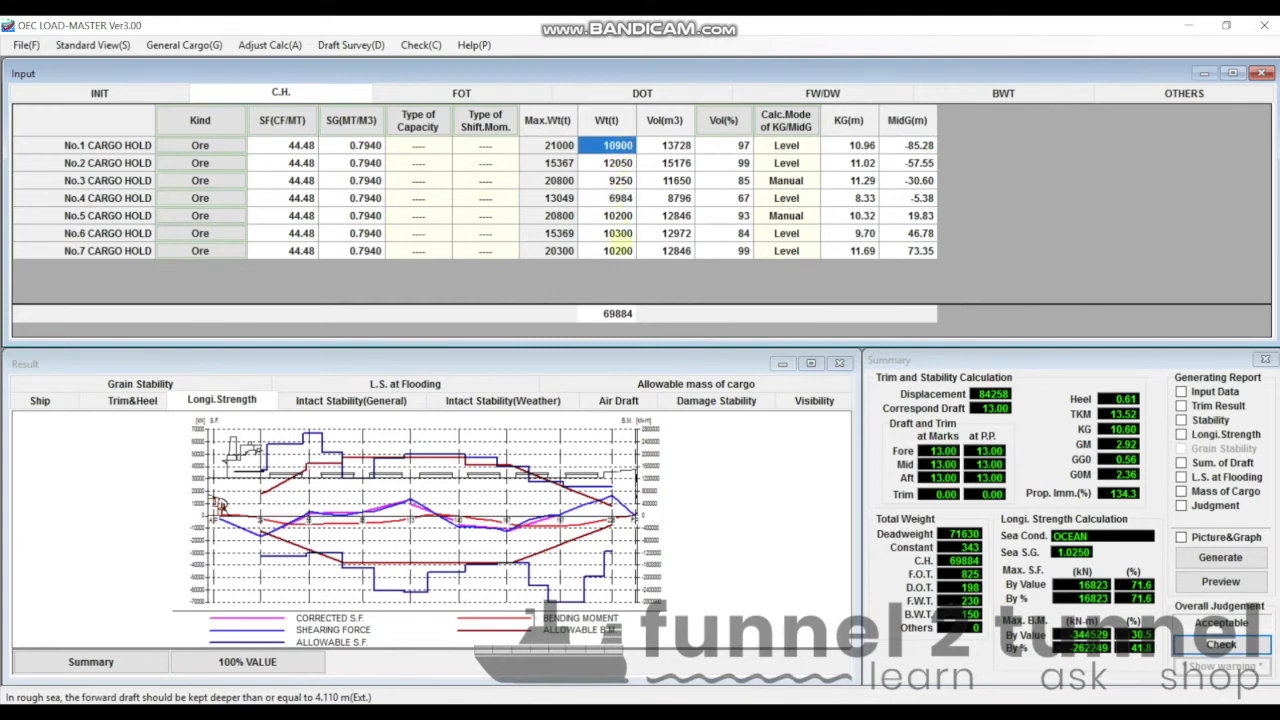
pyautogui.click(618, 251)
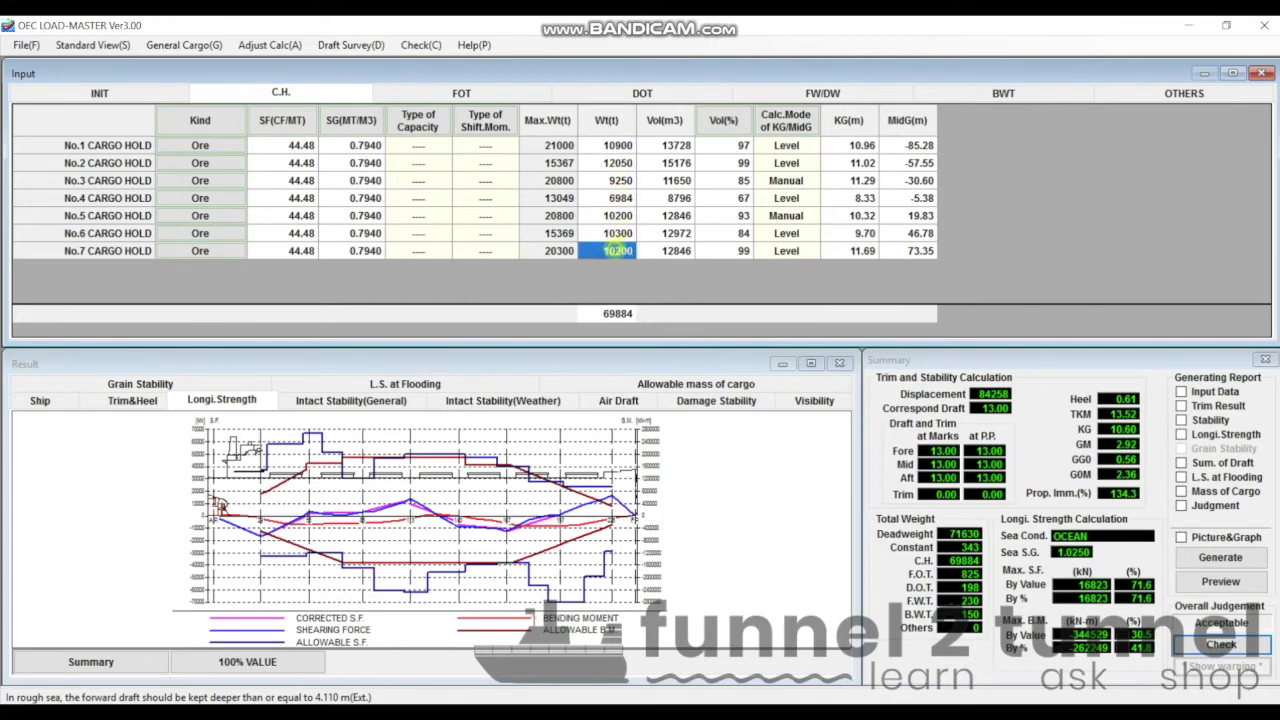
pyautogui.doubleClick(617, 314)
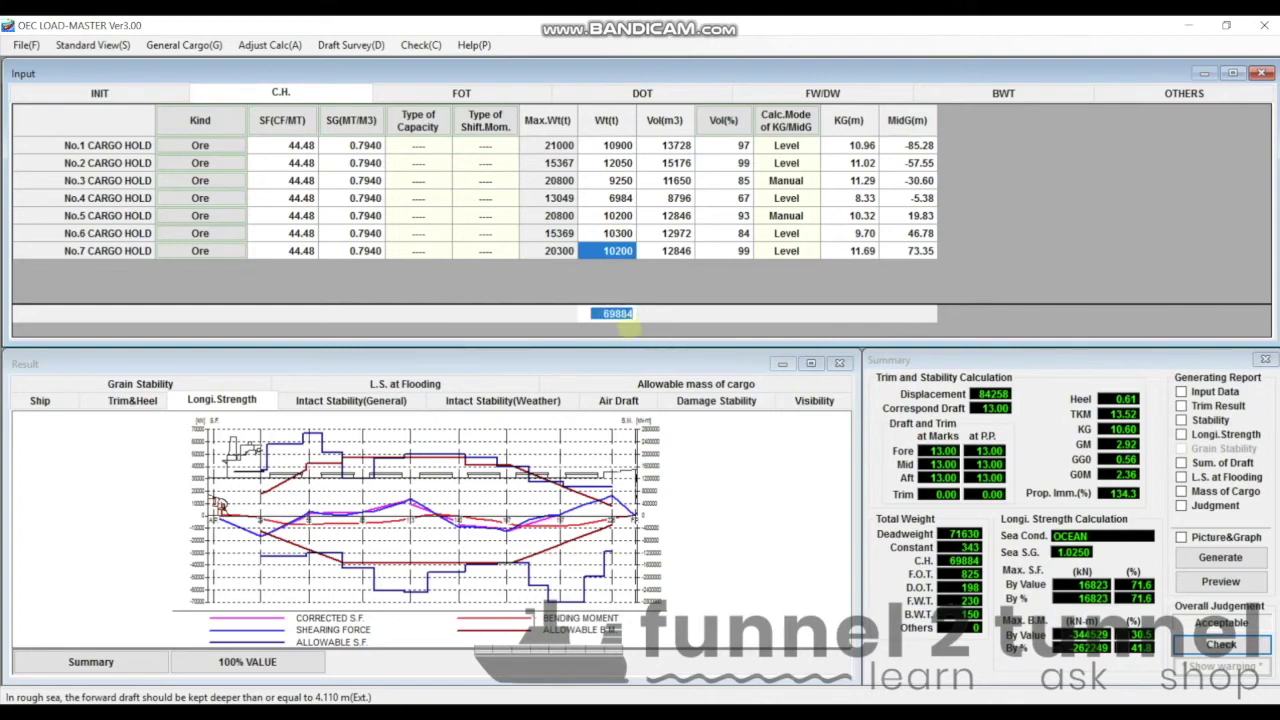
pyautogui.click(627, 314)
pyautogui.hotkey('alt', 'Tab')
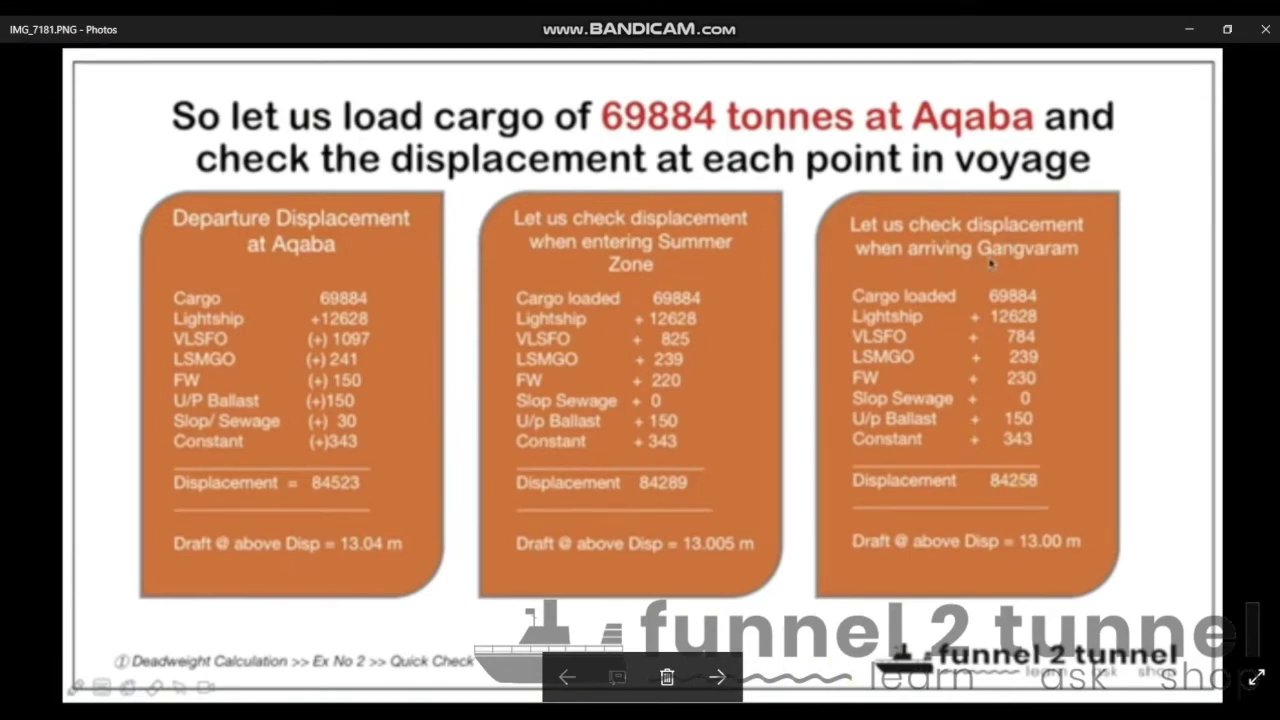
# - Return to OEC LOAD-MASTER, where the longitudinal strength results (shear 71.6%, bending 41.8%) read Acceptable
pyautogui.moveTo(668, 715)
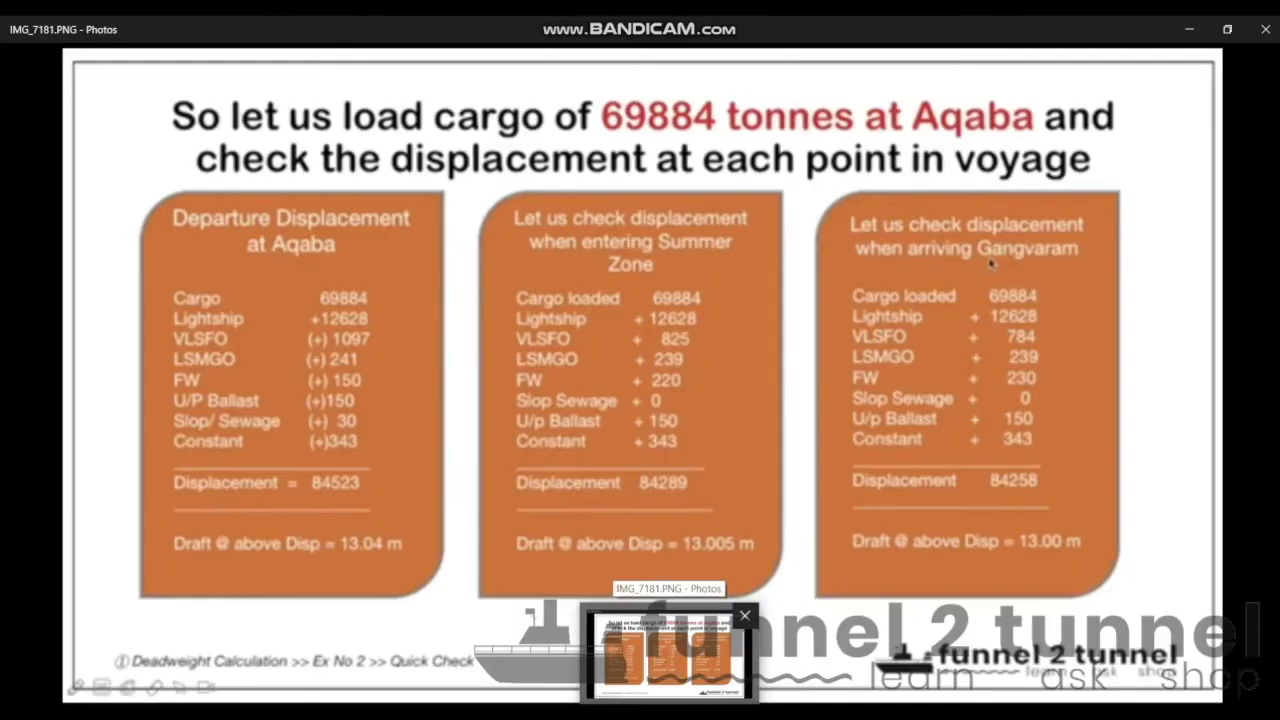
pyautogui.click(668, 715)
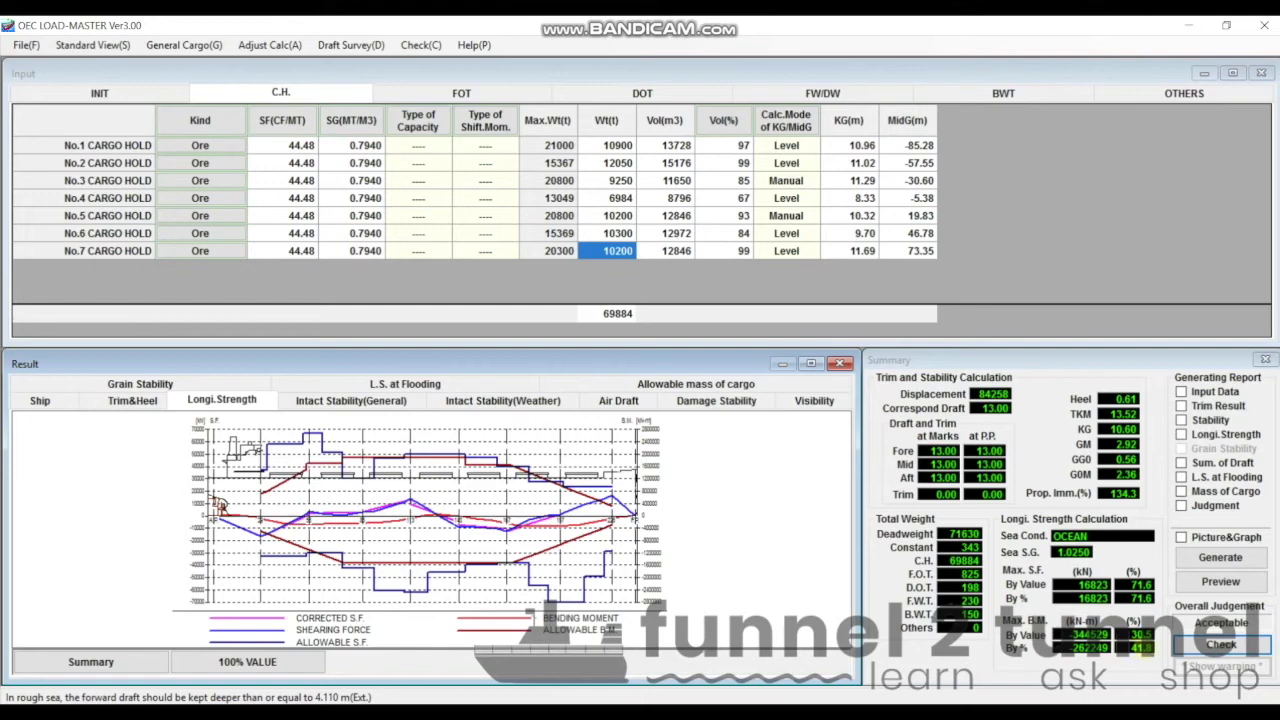
# - Run the check on the 84258 t condition, accept the acceptable result, and switch to the summer-zone slide
pyautogui.click(1221, 644)
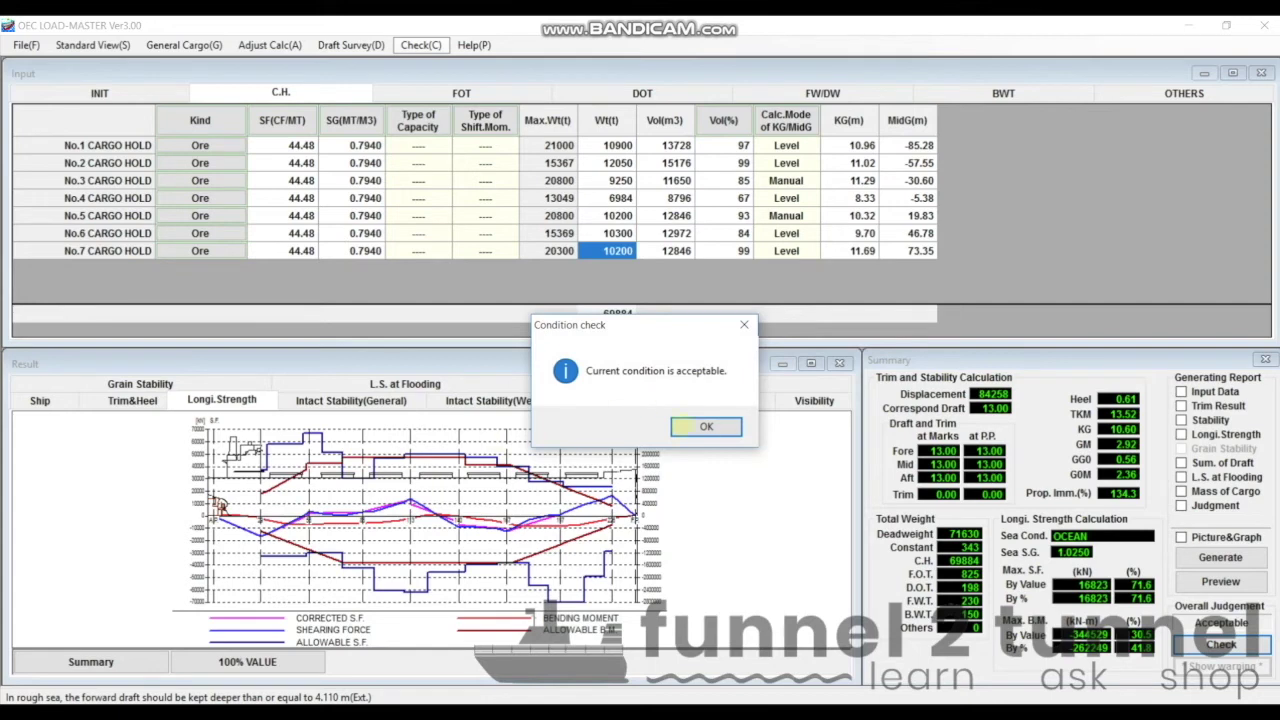
pyautogui.click(706, 426)
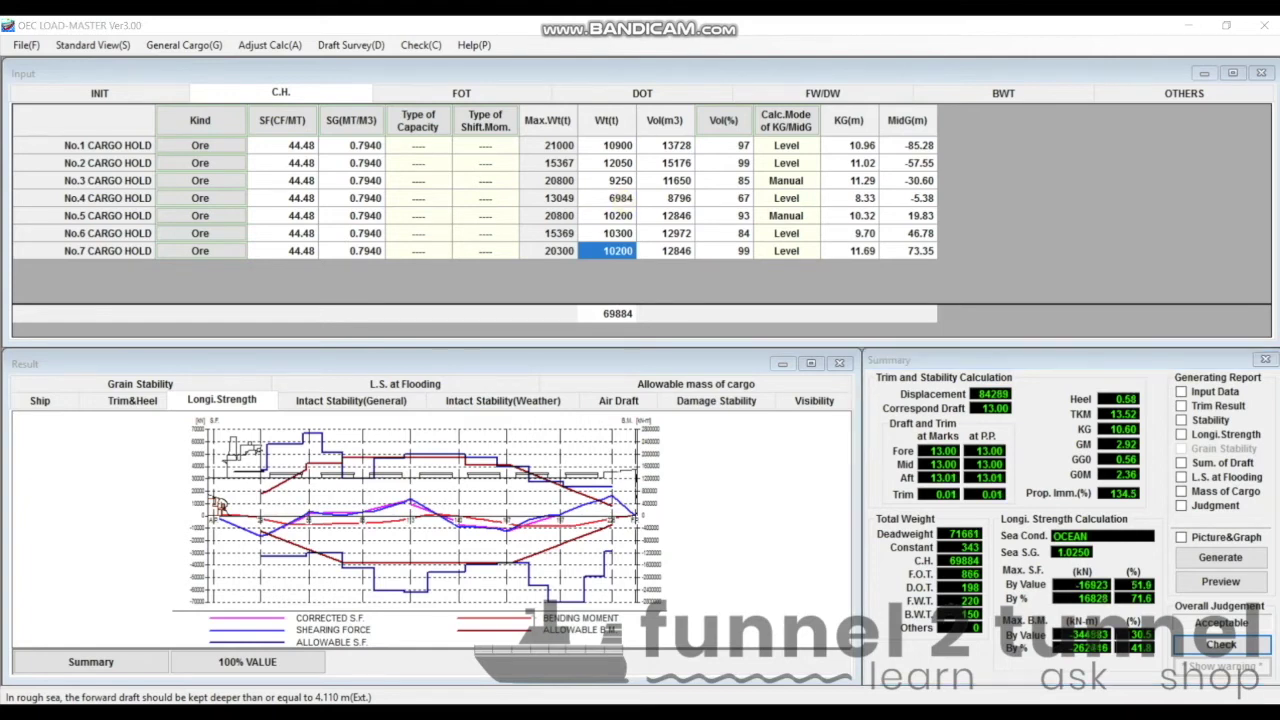
pyautogui.hotkey('alt', 'Tab')
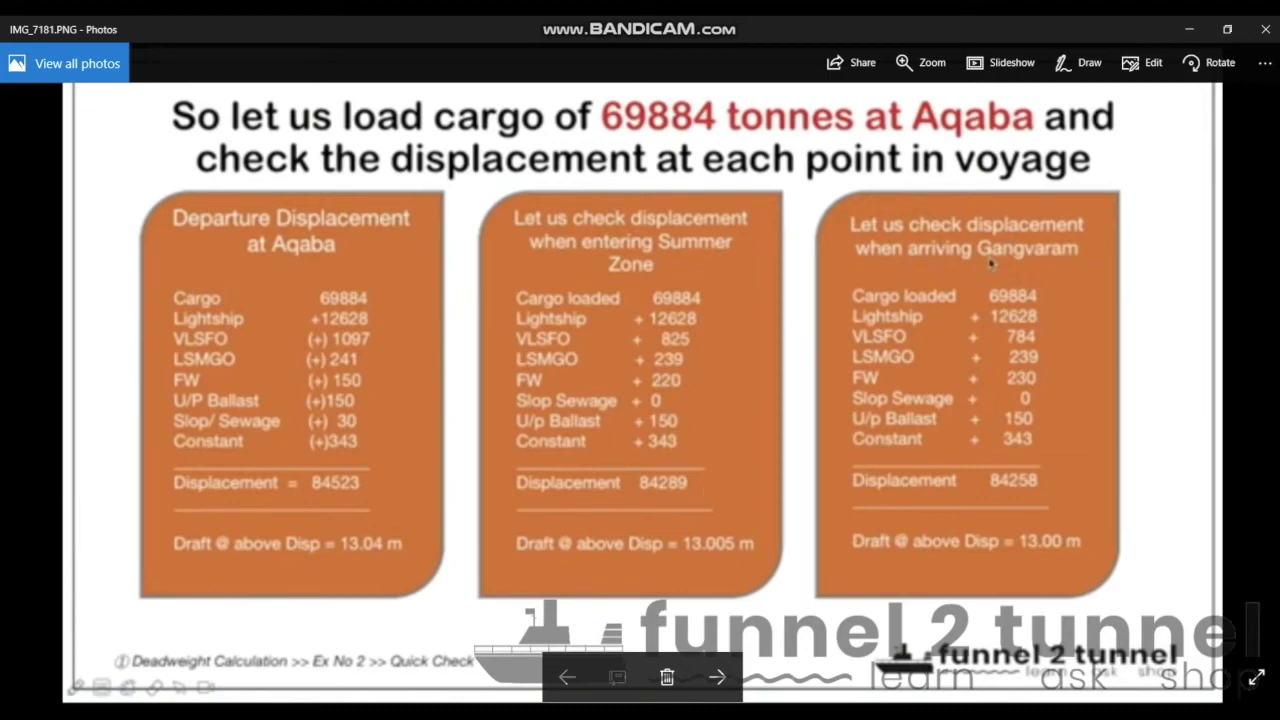
# - Compare the fuel oil tank quantities totalling 866 t with the summer-zone slide
pyautogui.hotkey('alt', 'Tab')
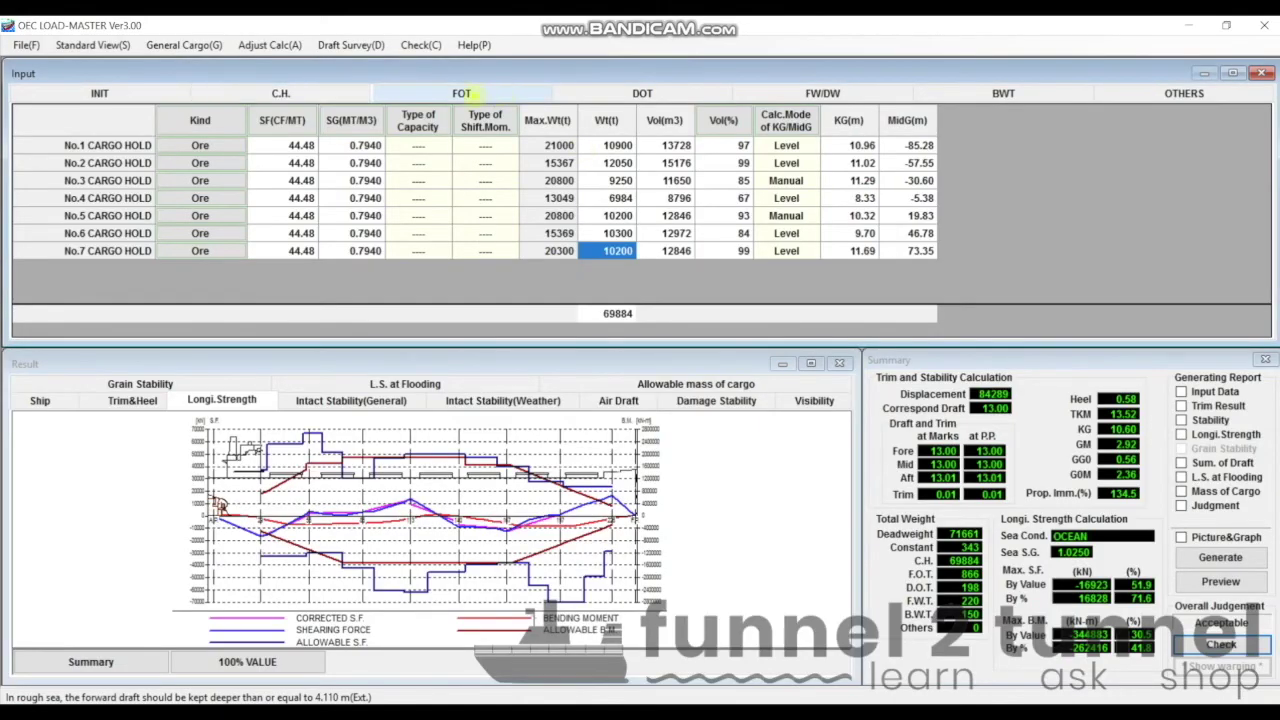
pyautogui.click(470, 93)
pyautogui.click(310, 93)
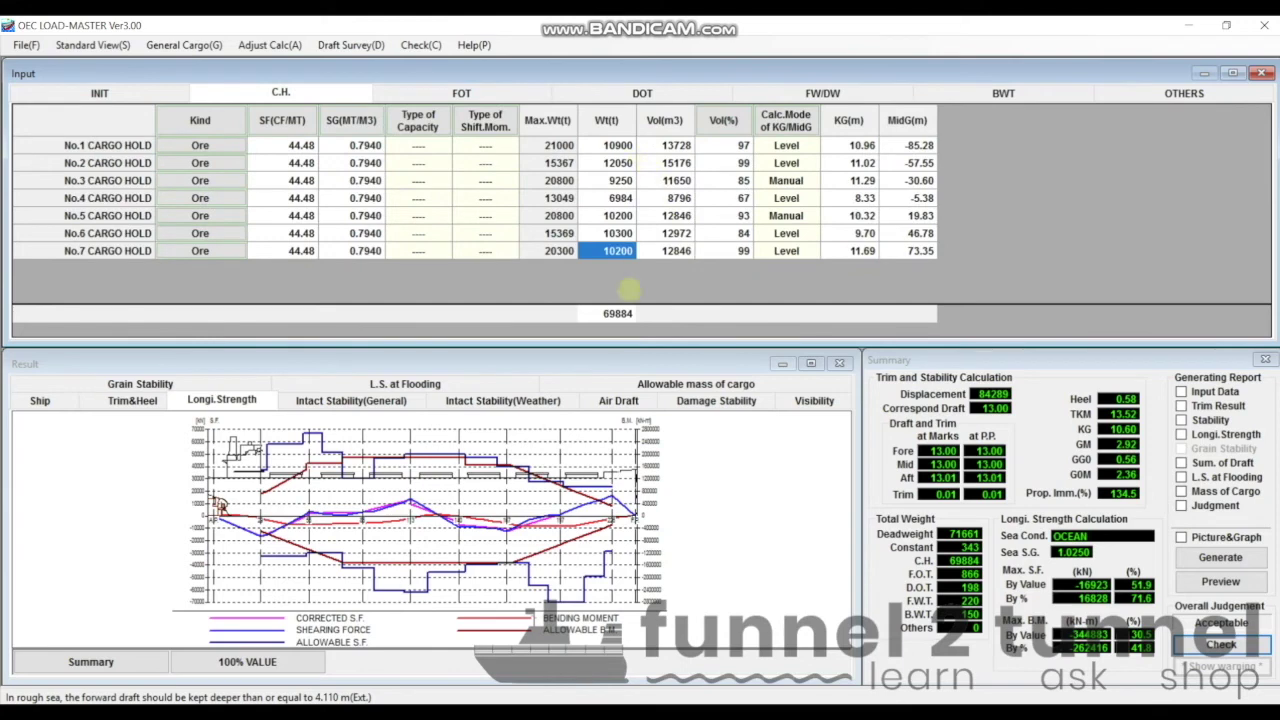
pyautogui.click(465, 93)
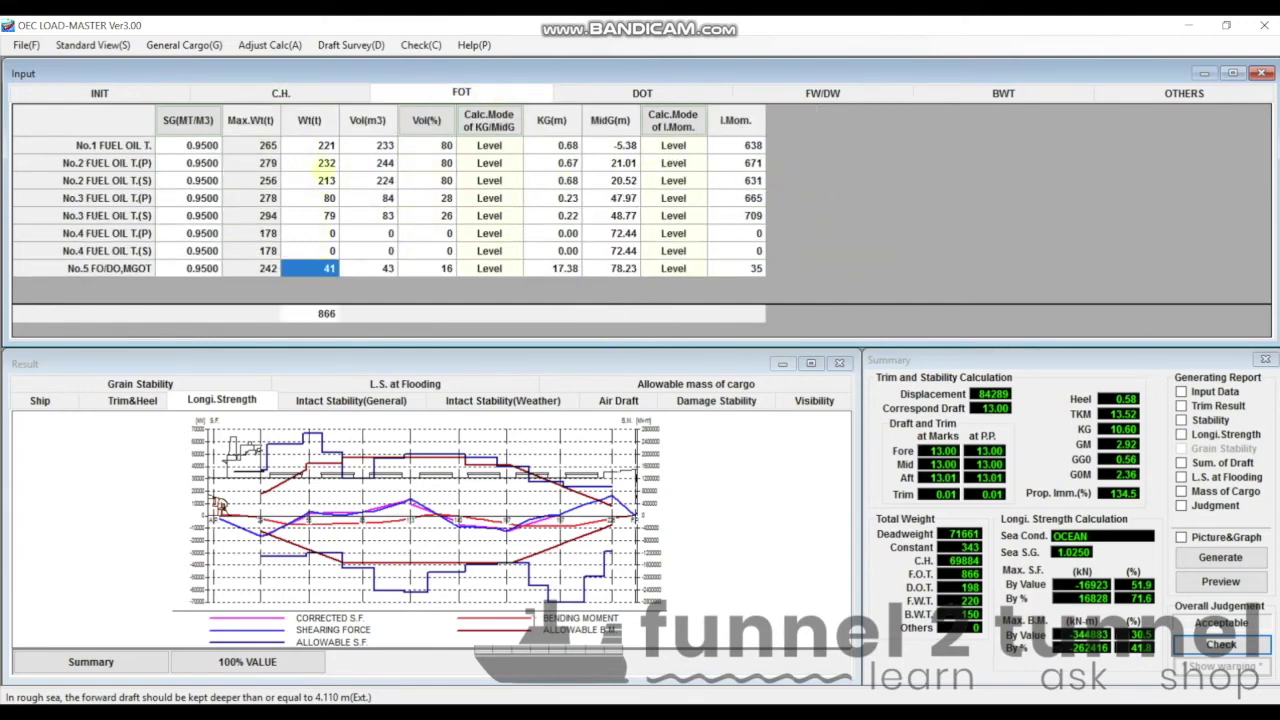
pyautogui.hotkey('alt', 'Tab')
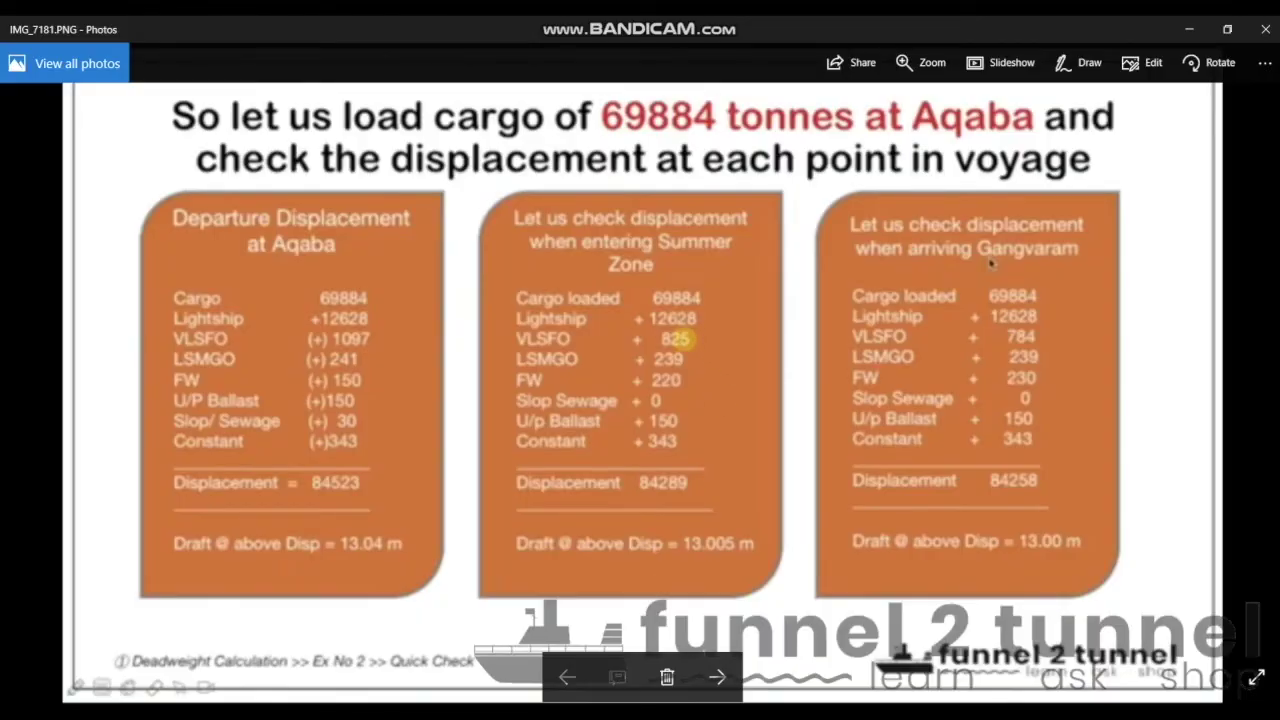
pyautogui.hotkey('alt', 'Tab')
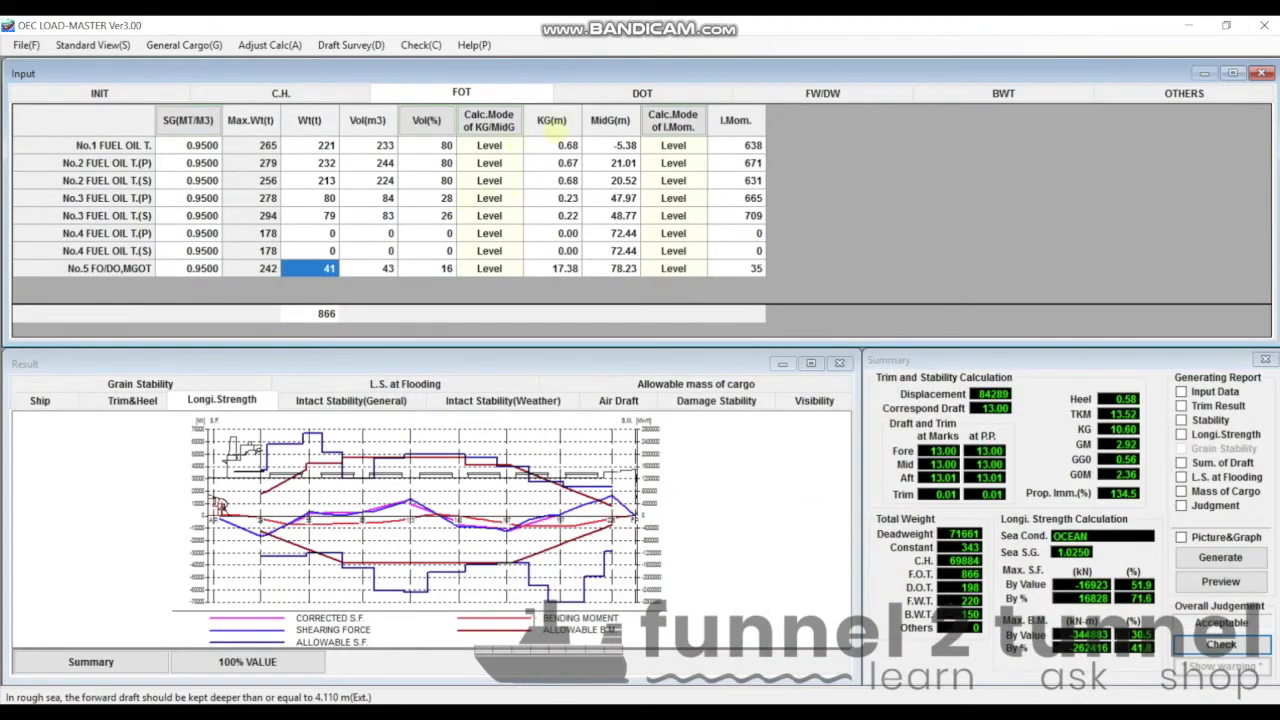
# - Check diesel oil, fresh/drinking water, ballast and gray water tanks, ending on the condition details
pyautogui.click(641, 93)
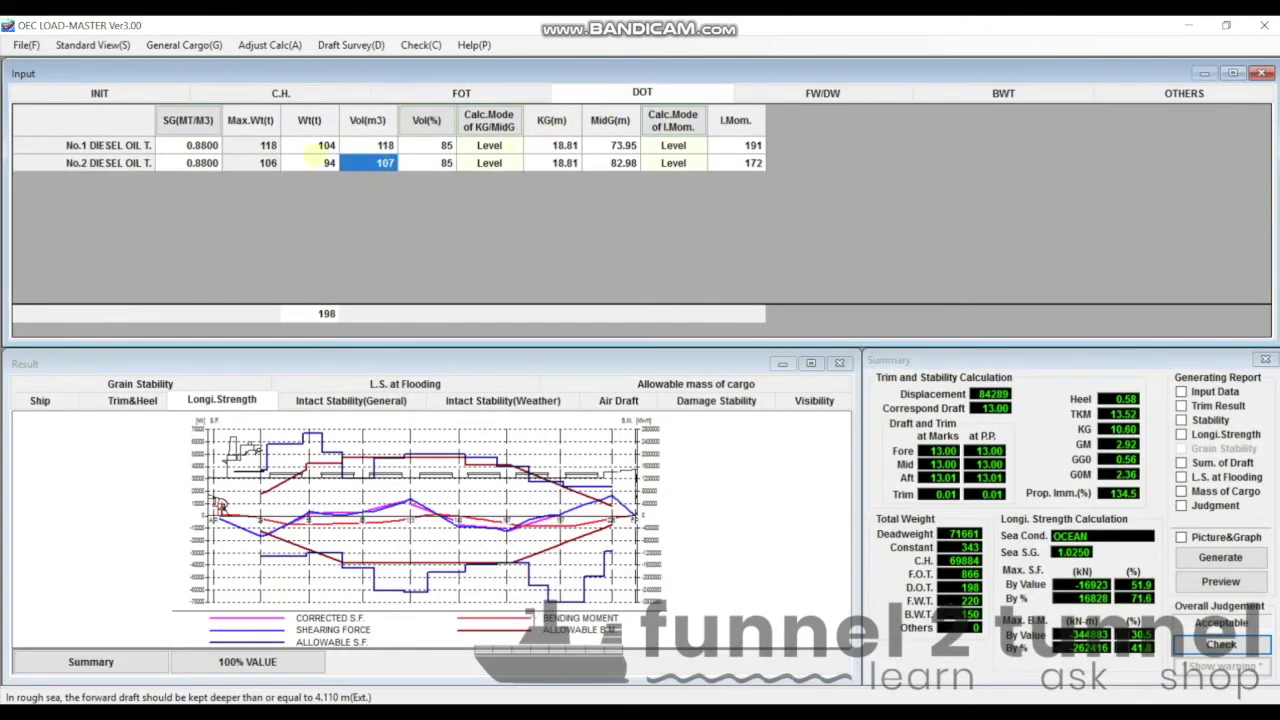
pyautogui.click(812, 94)
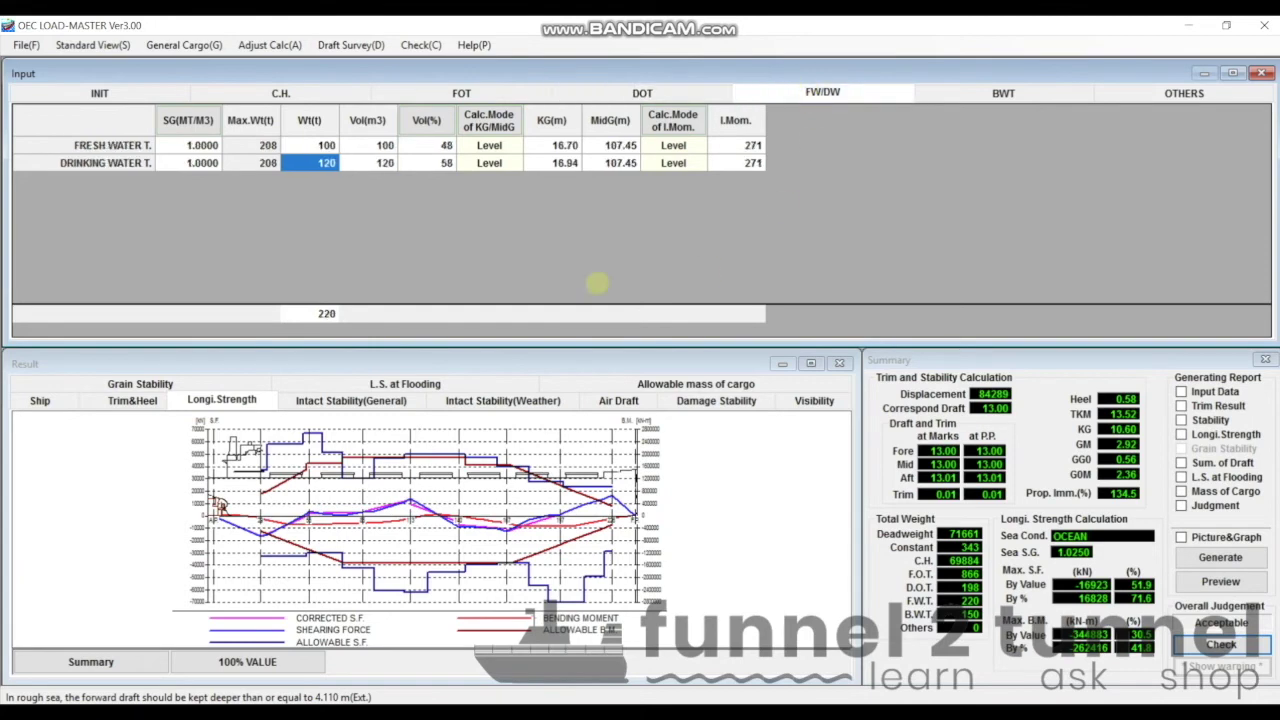
pyautogui.hotkey('alt', 'Tab')
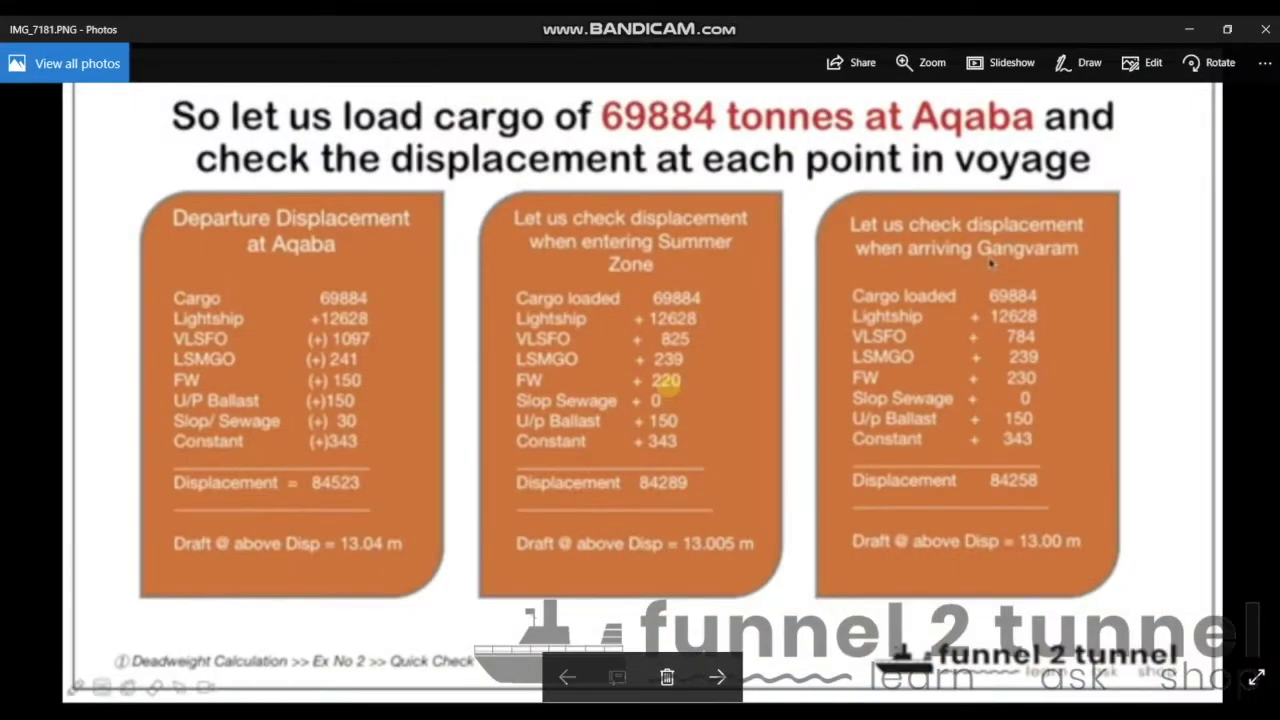
pyautogui.hotkey('alt', 'Tab')
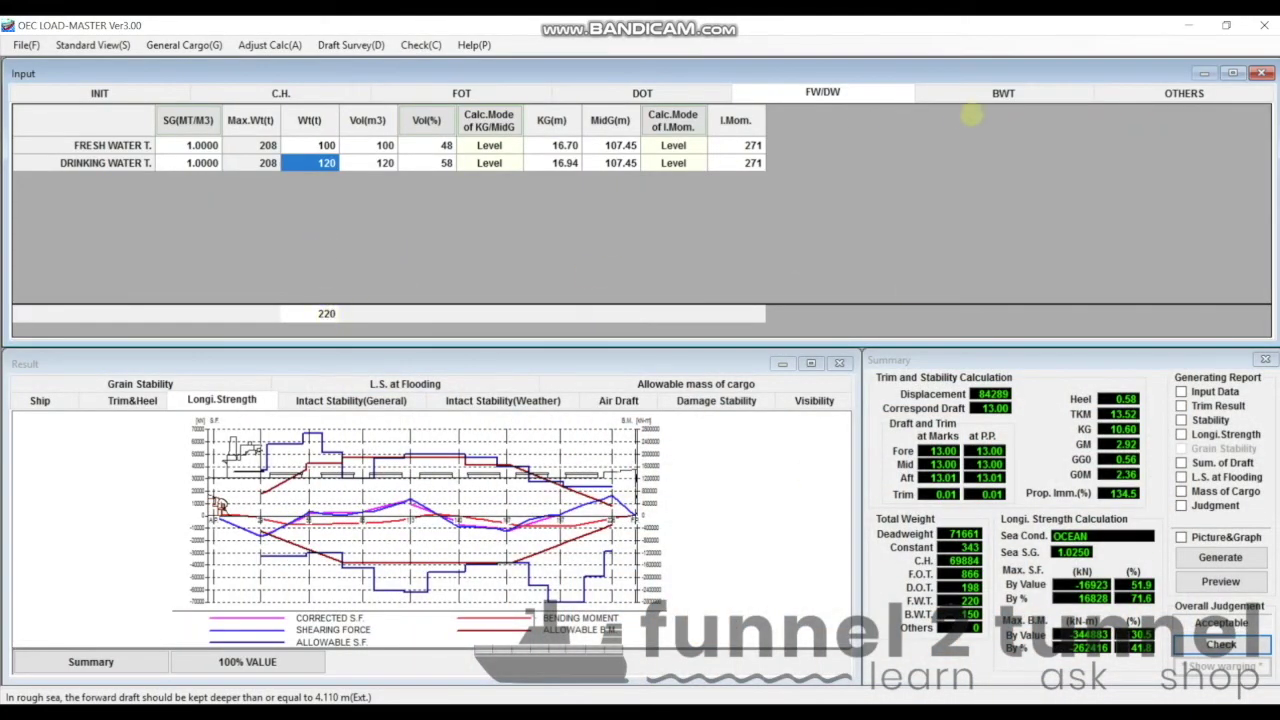
pyautogui.click(1003, 93)
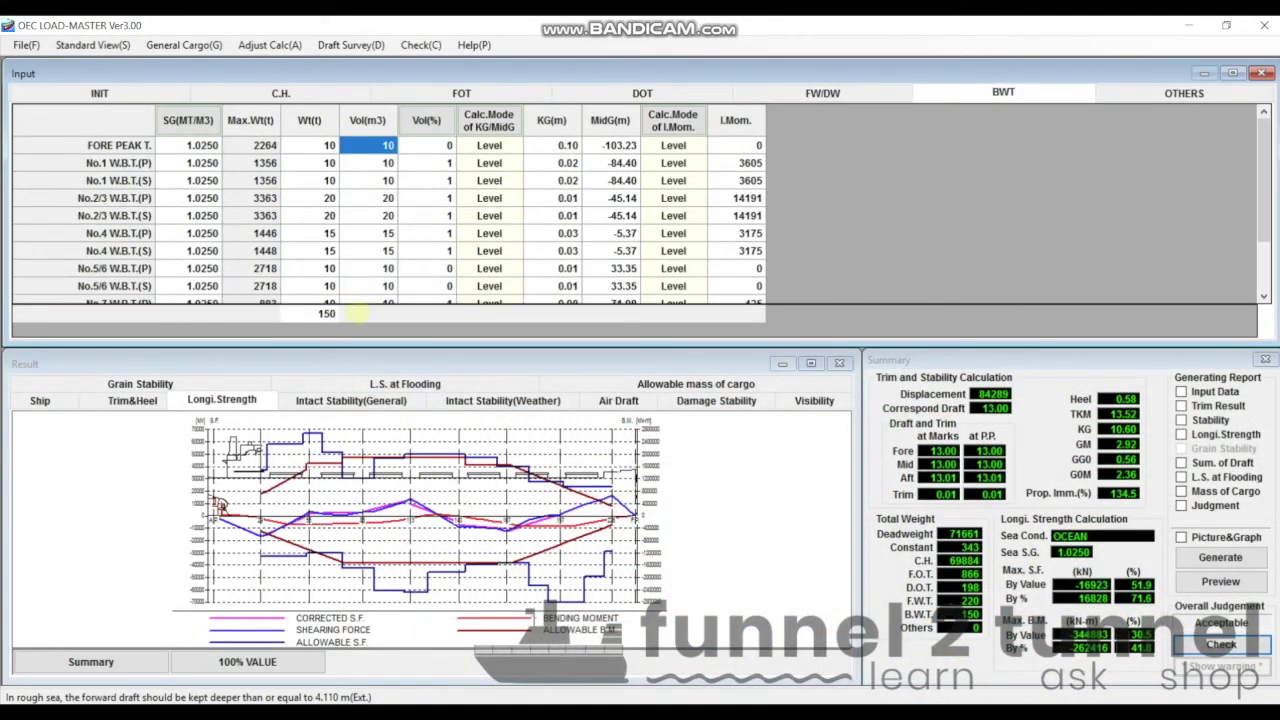
pyautogui.click(1156, 94)
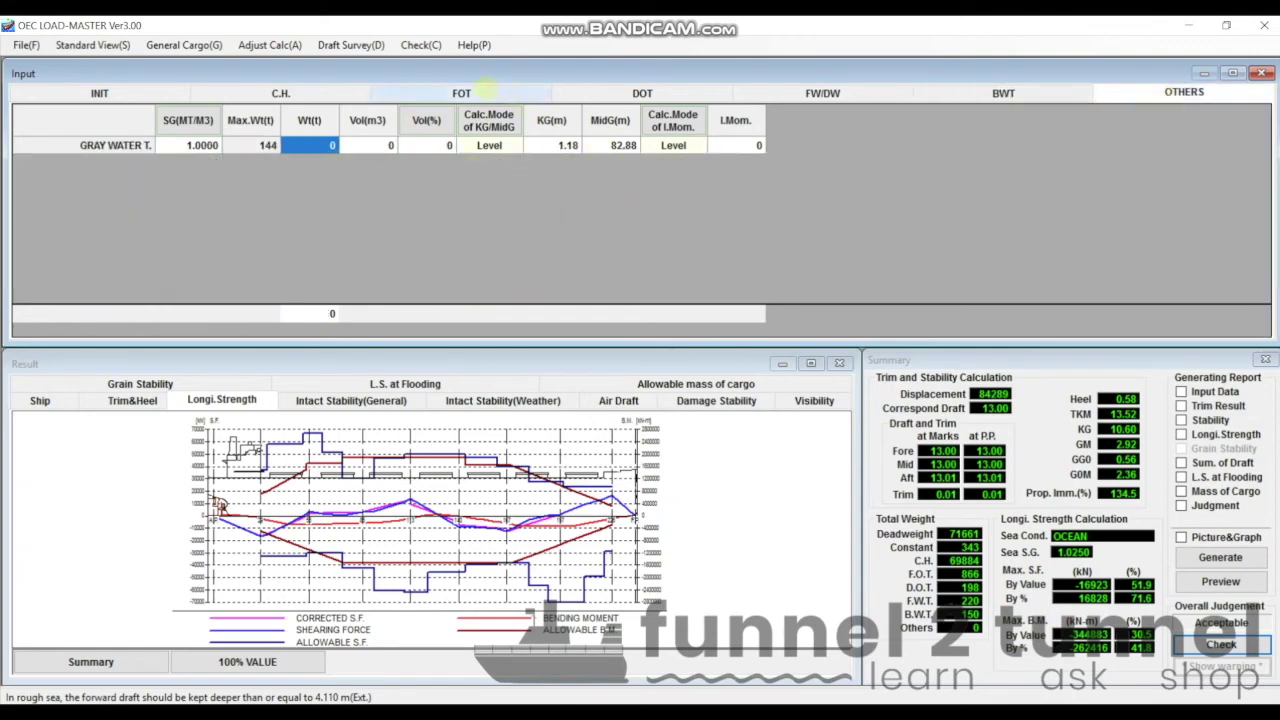
pyautogui.click(100, 93)
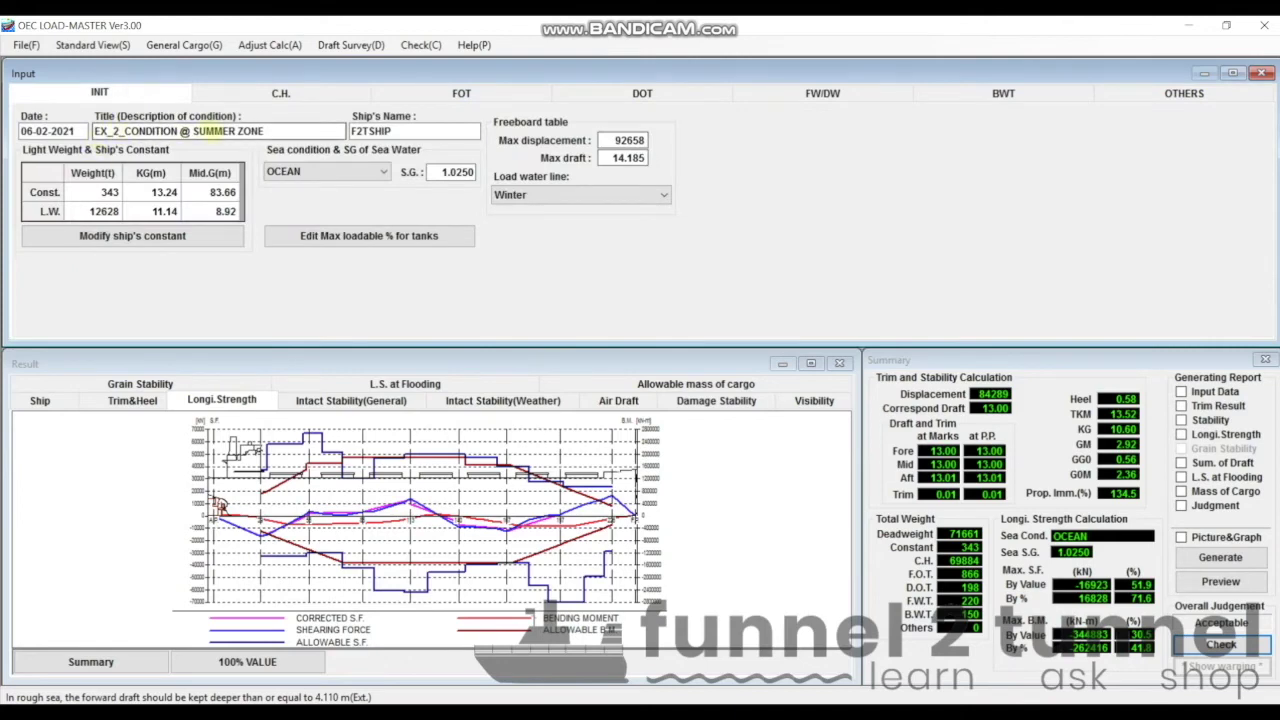
pyautogui.click(266, 131)
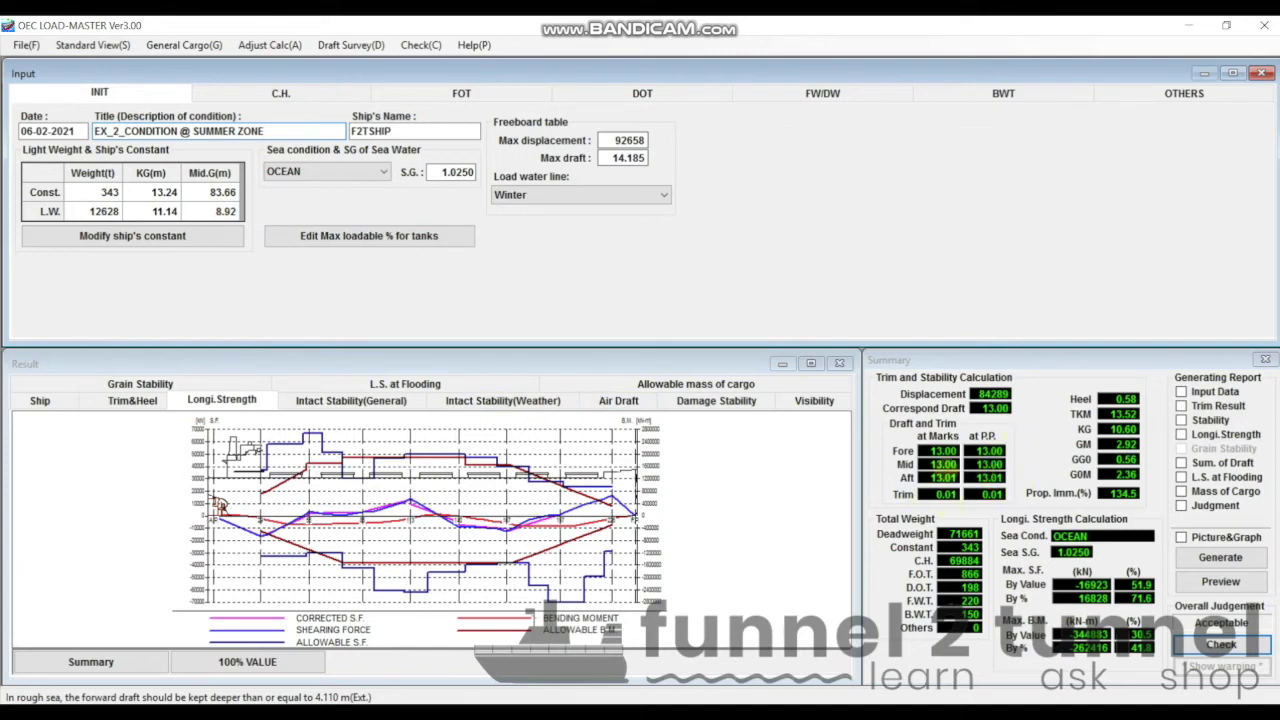
pyautogui.click(1020, 462)
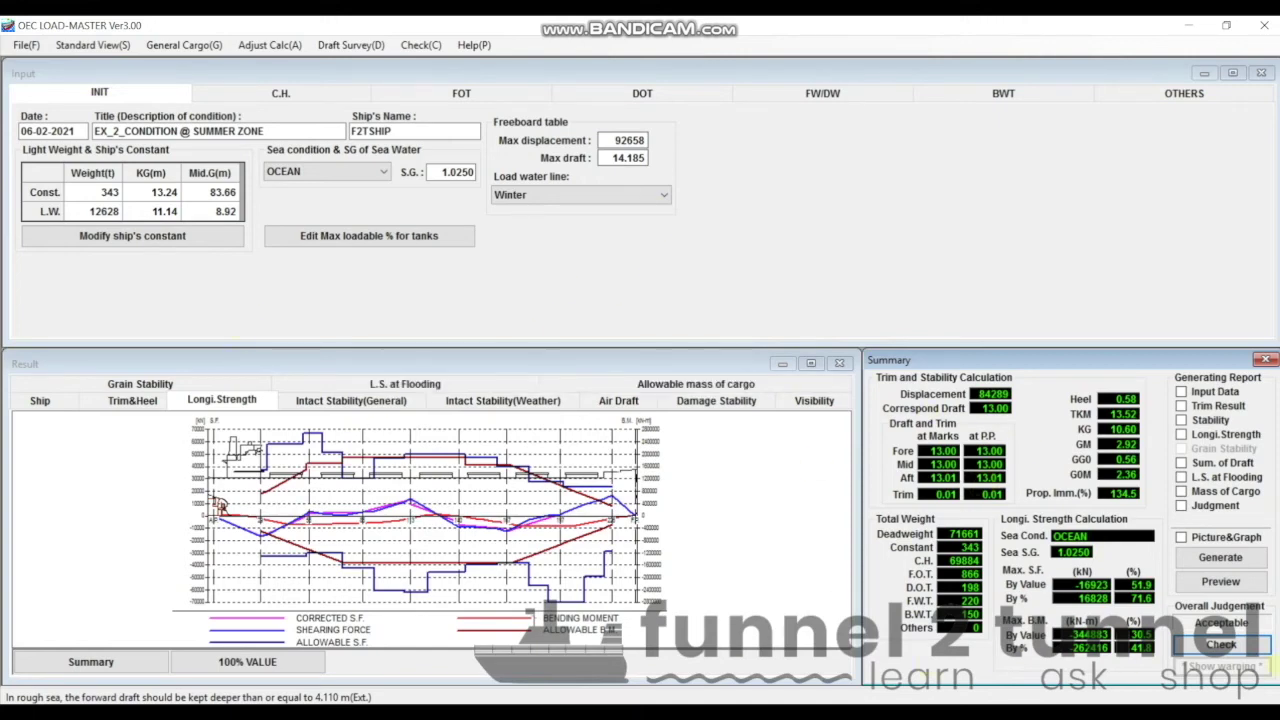
pyautogui.click(1221, 644)
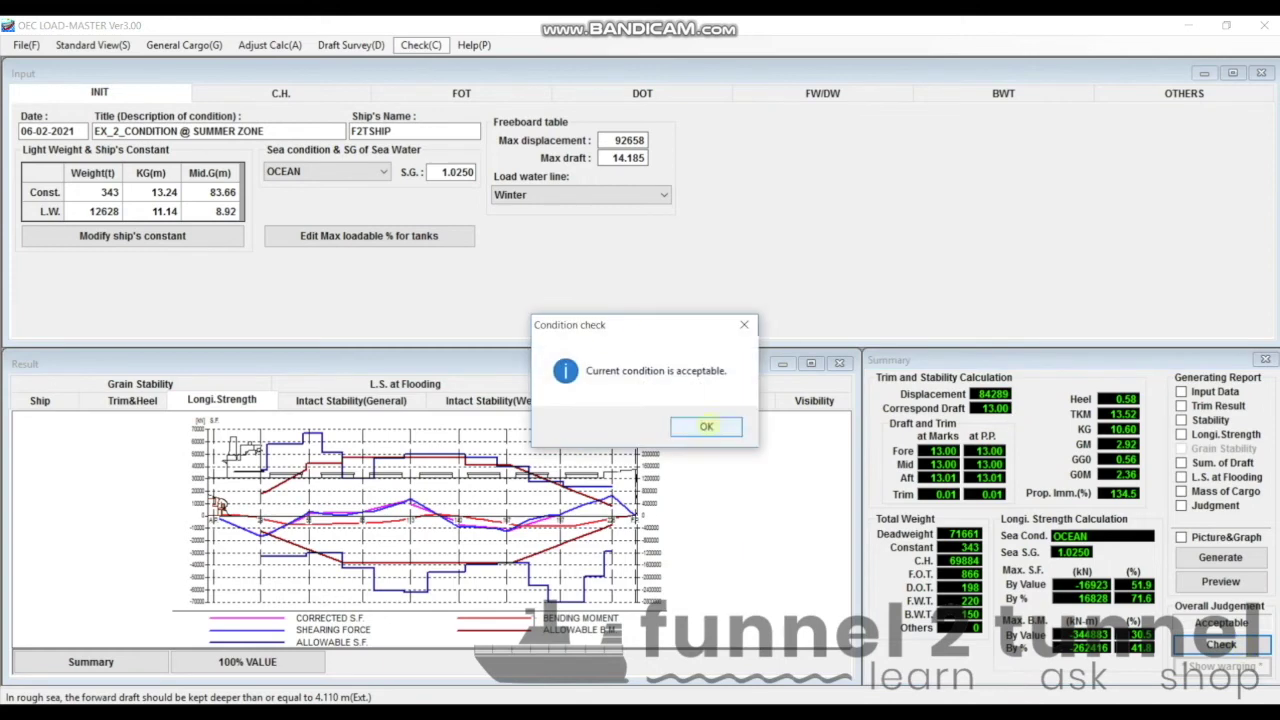
pyautogui.click(706, 426)
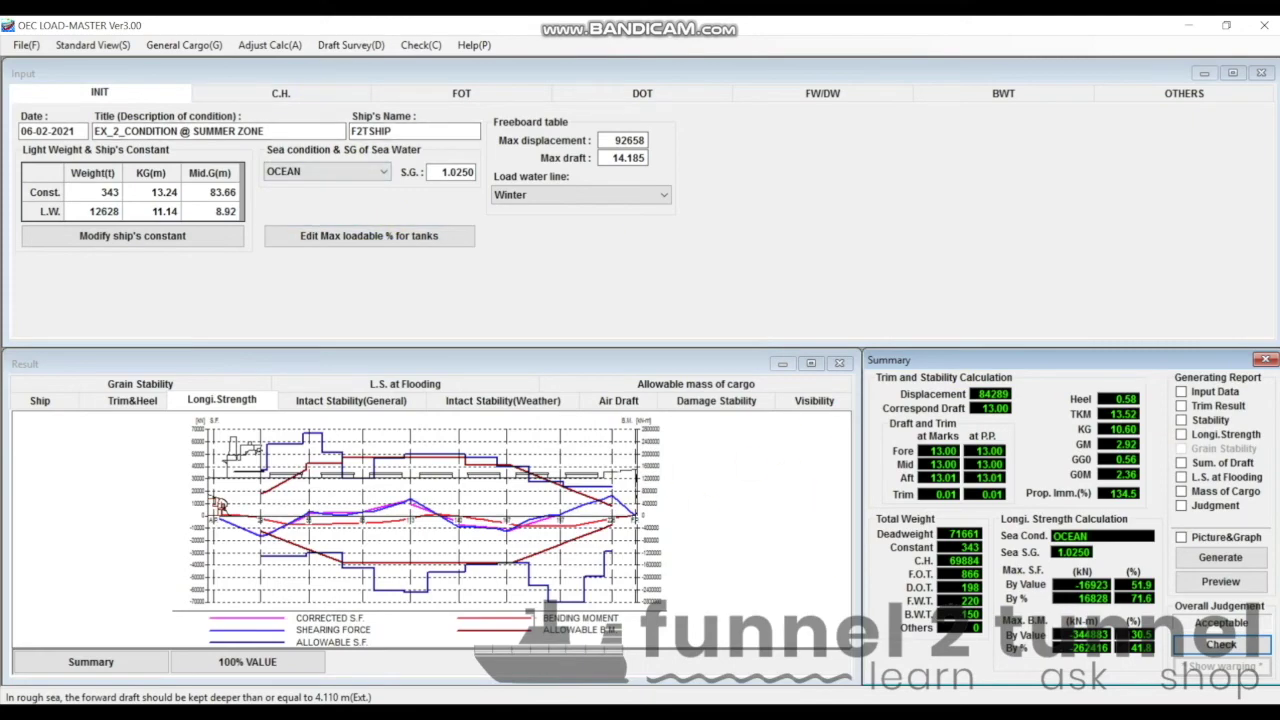
pyautogui.hotkey('alt', 'Tab')
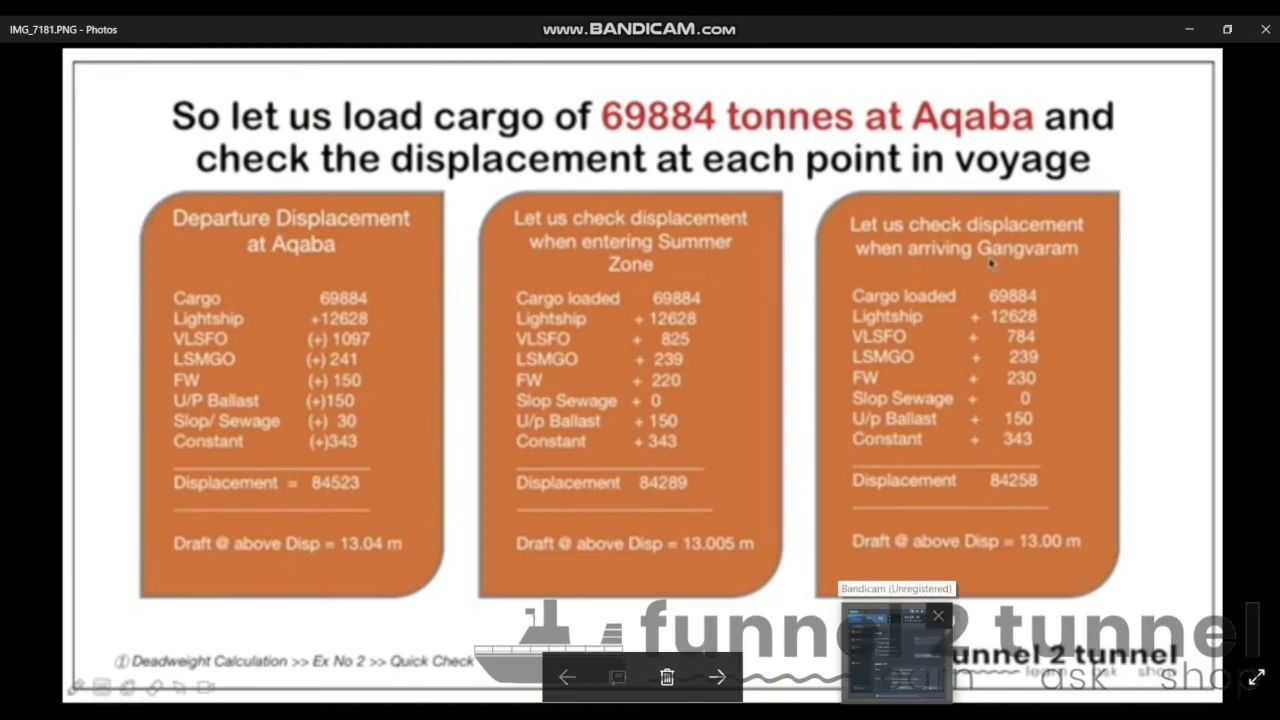
# - Review the Aqaba departure slide, then bring back the EX_2_CONDITION @ AQABA condition at 84523 t
pyautogui.click(898, 650)
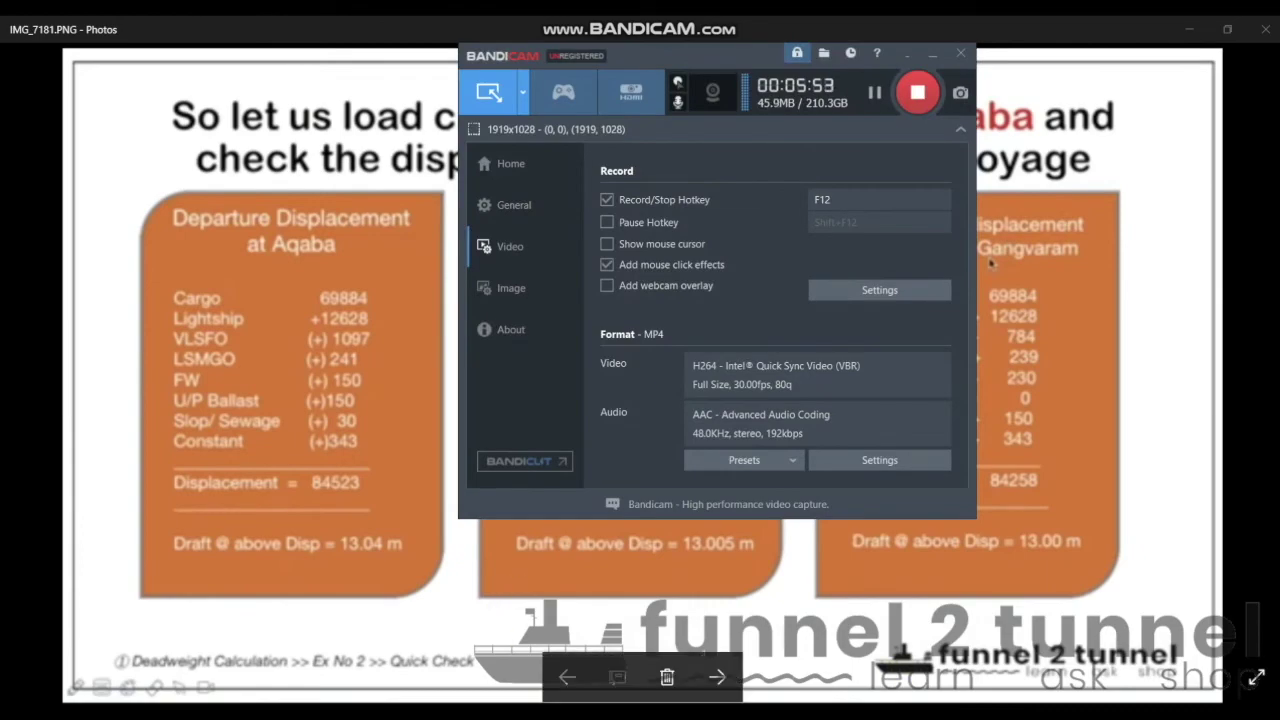
pyautogui.click(667, 690)
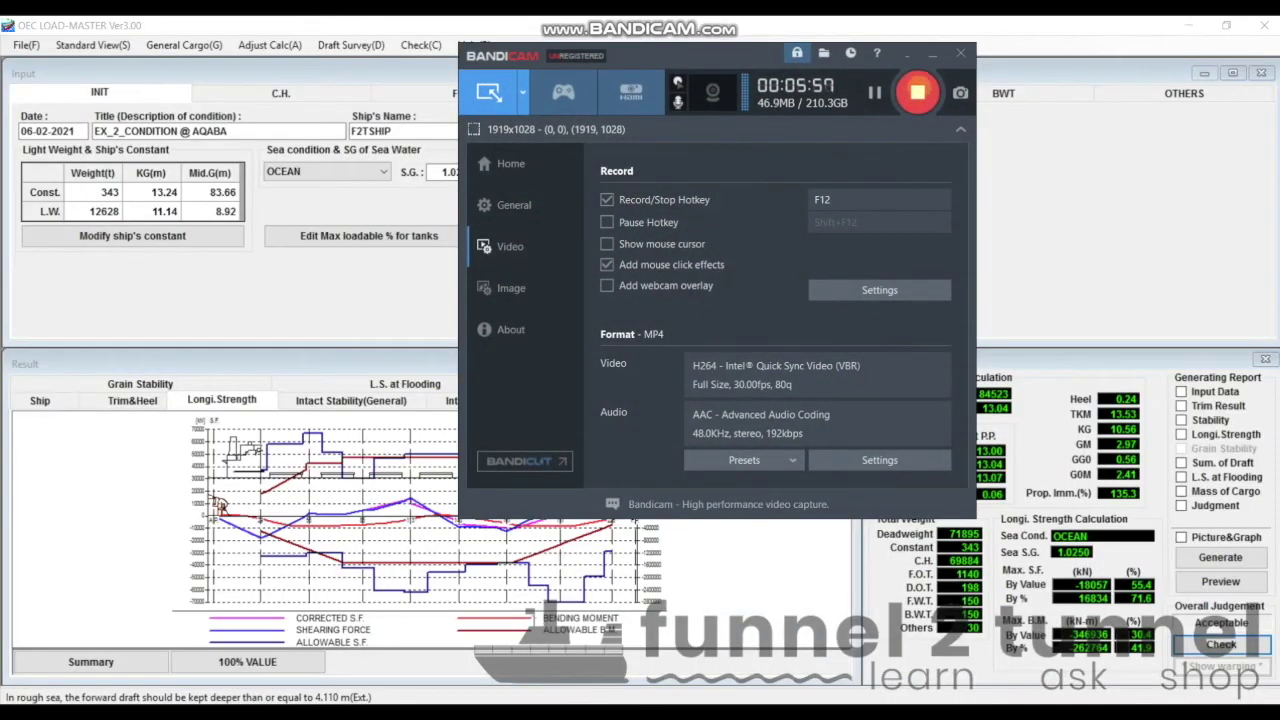
pyautogui.click(298, 213)
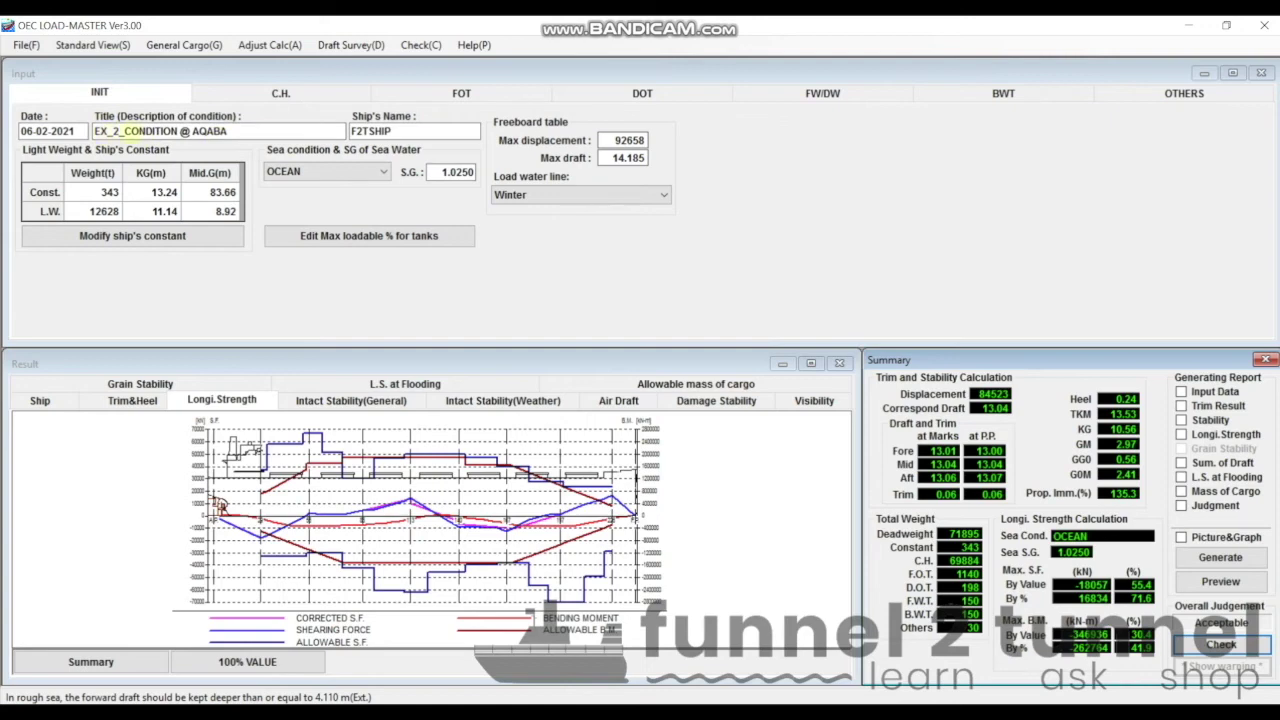
# - Review cargo hold, fuel oil and diesel oil tank weights and compare them with the Aqaba slide
pyautogui.click(288, 92)
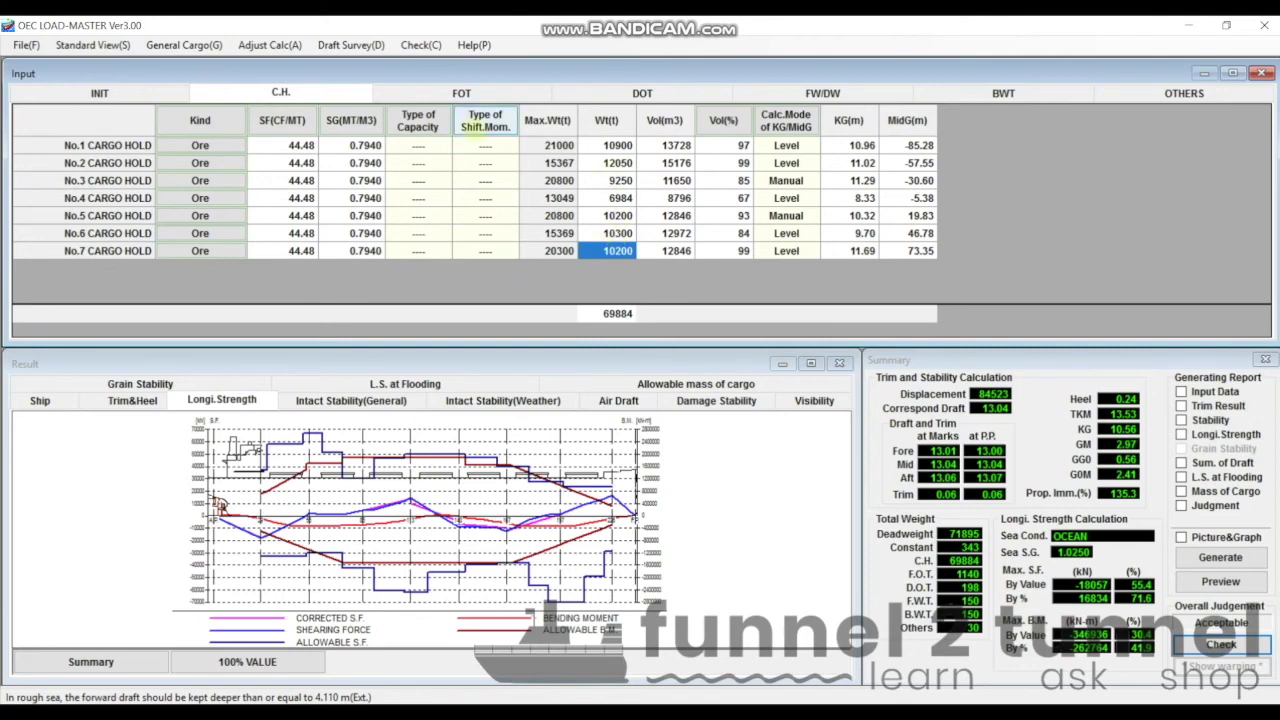
pyautogui.click(461, 92)
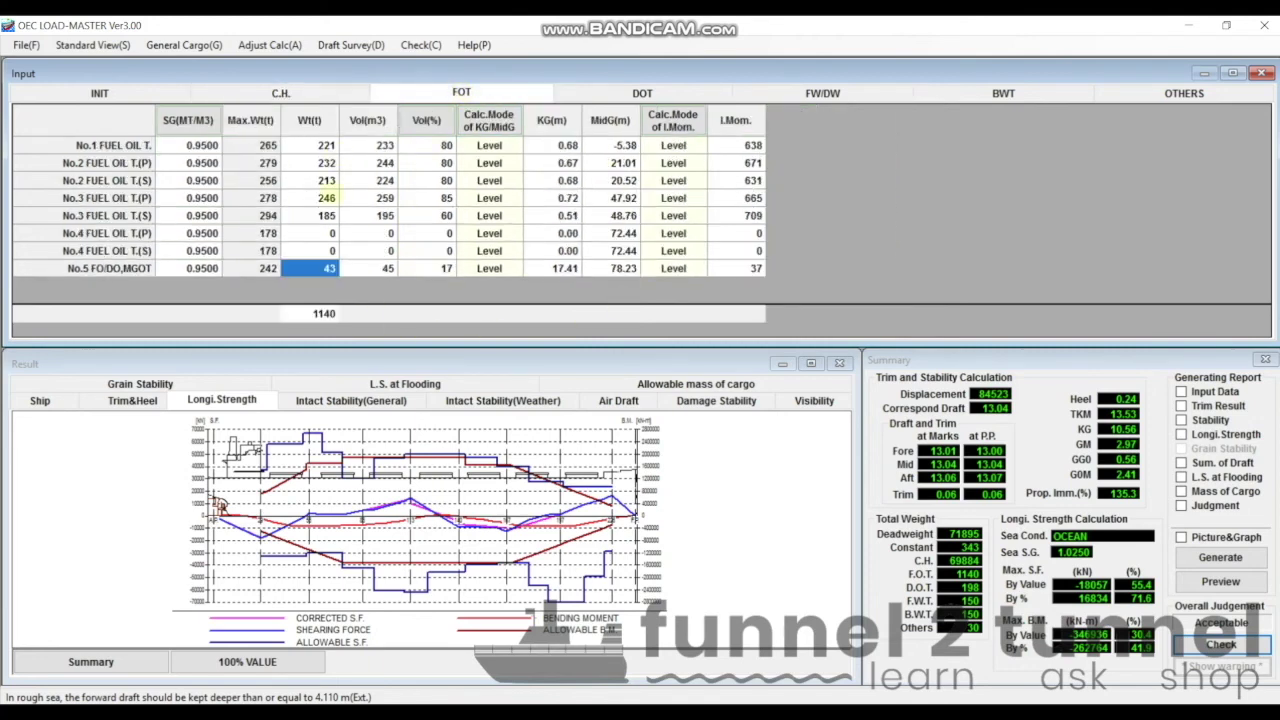
pyautogui.click(641, 92)
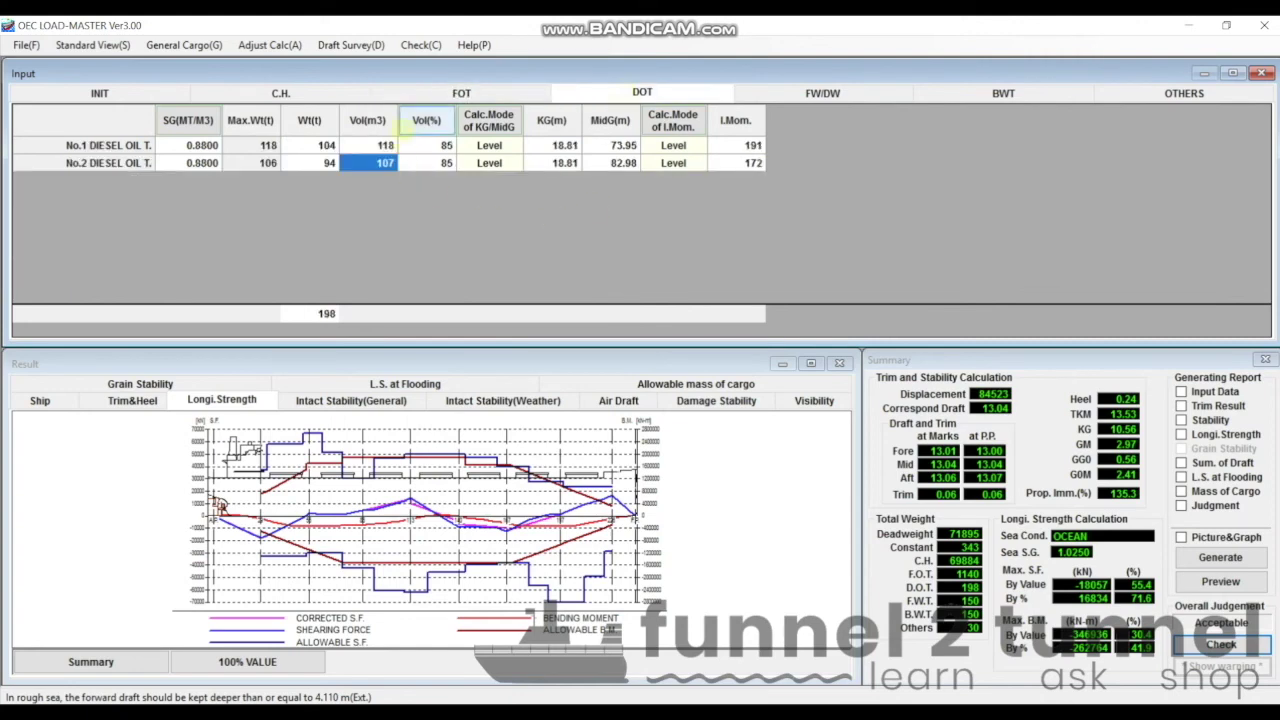
pyautogui.click(500, 92)
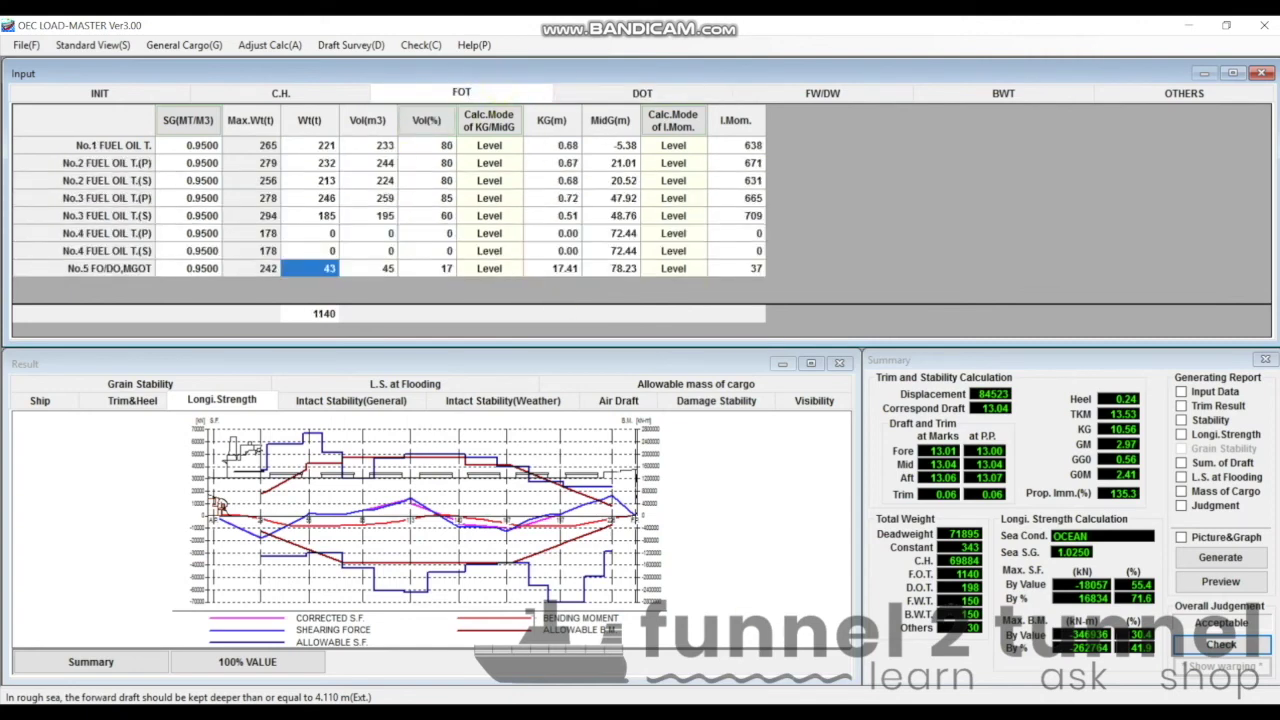
pyautogui.click(657, 645)
# - Check the No.1 and No.2 fuel oil tank weights (213 t starboard) and the 150 t fresh water total
pyautogui.click(327, 145)
pyautogui.click(327, 163)
pyautogui.click(330, 180)
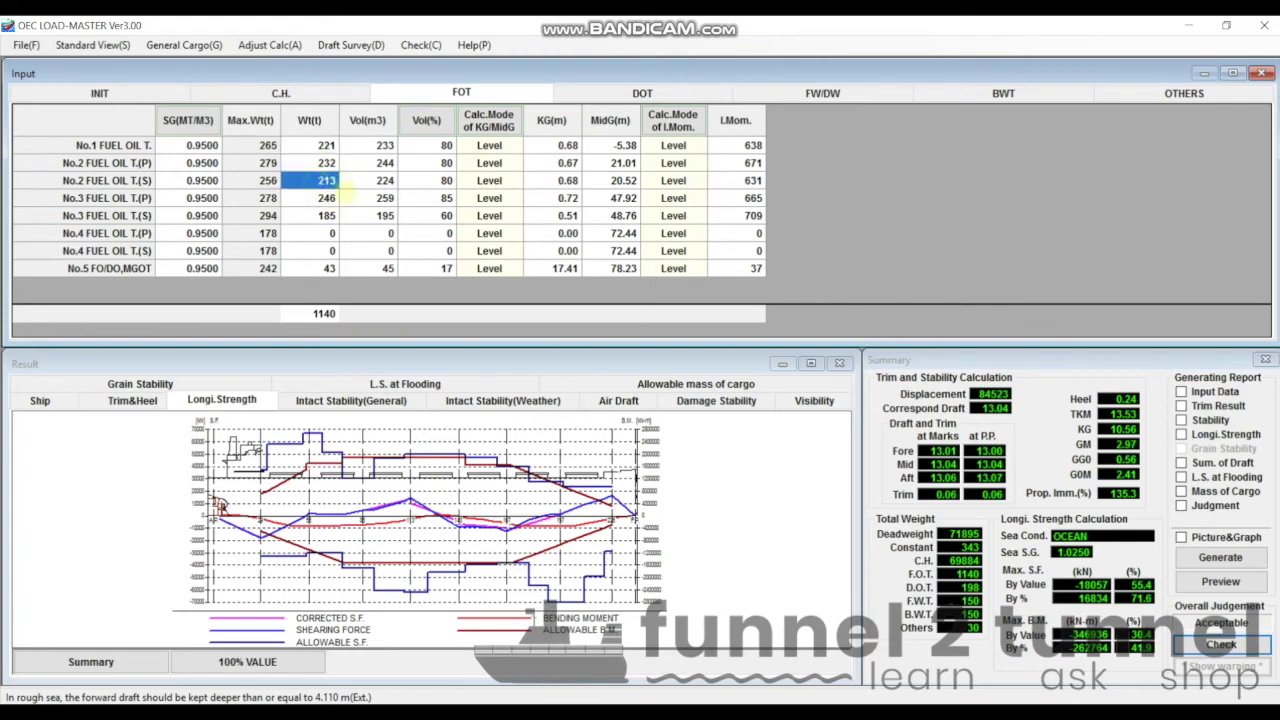
pyautogui.click(642, 93)
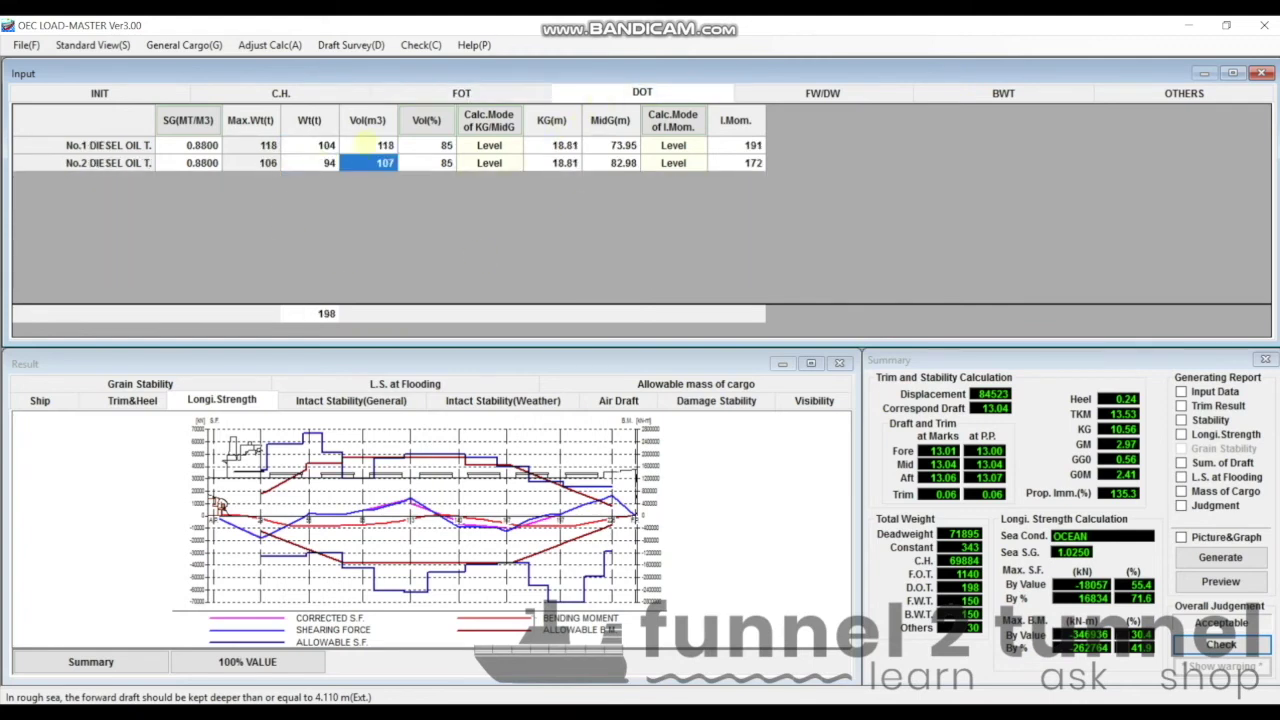
pyautogui.click(838, 100)
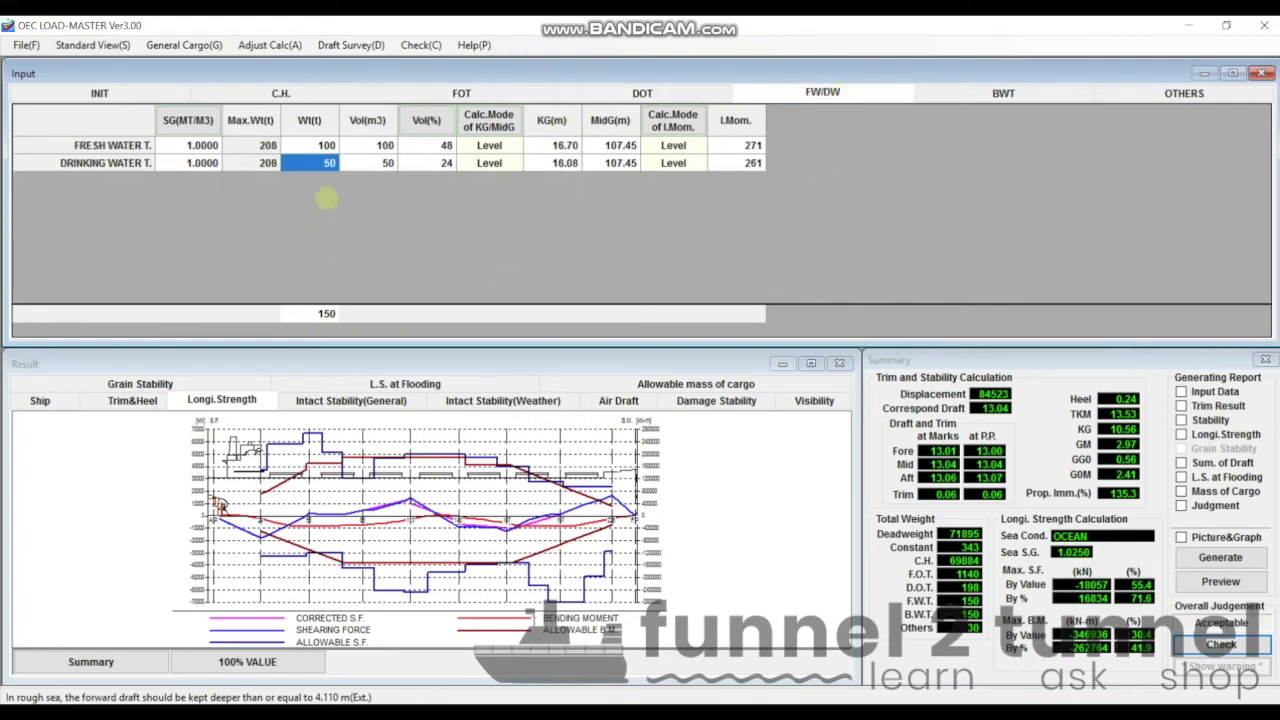
pyautogui.click(325, 313)
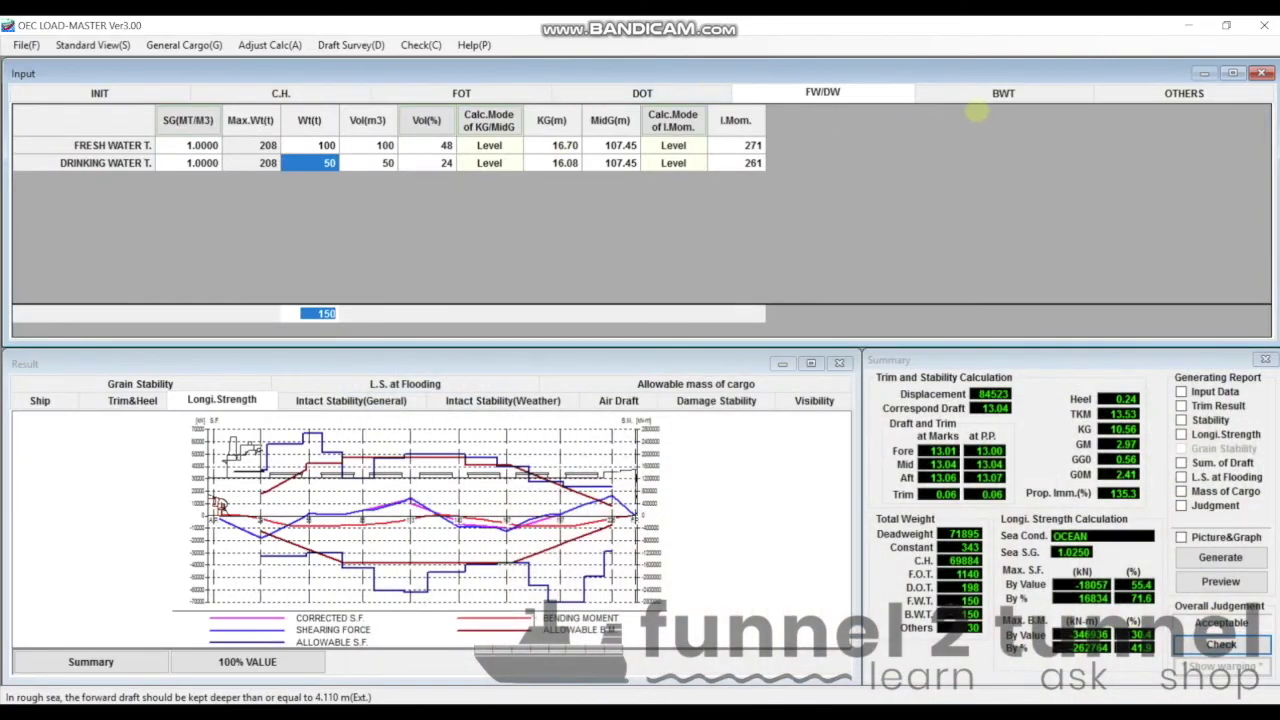
# - Check the ballast tanks and the 30 t gray water weight against the Photos displacement slide
pyautogui.click(975, 92)
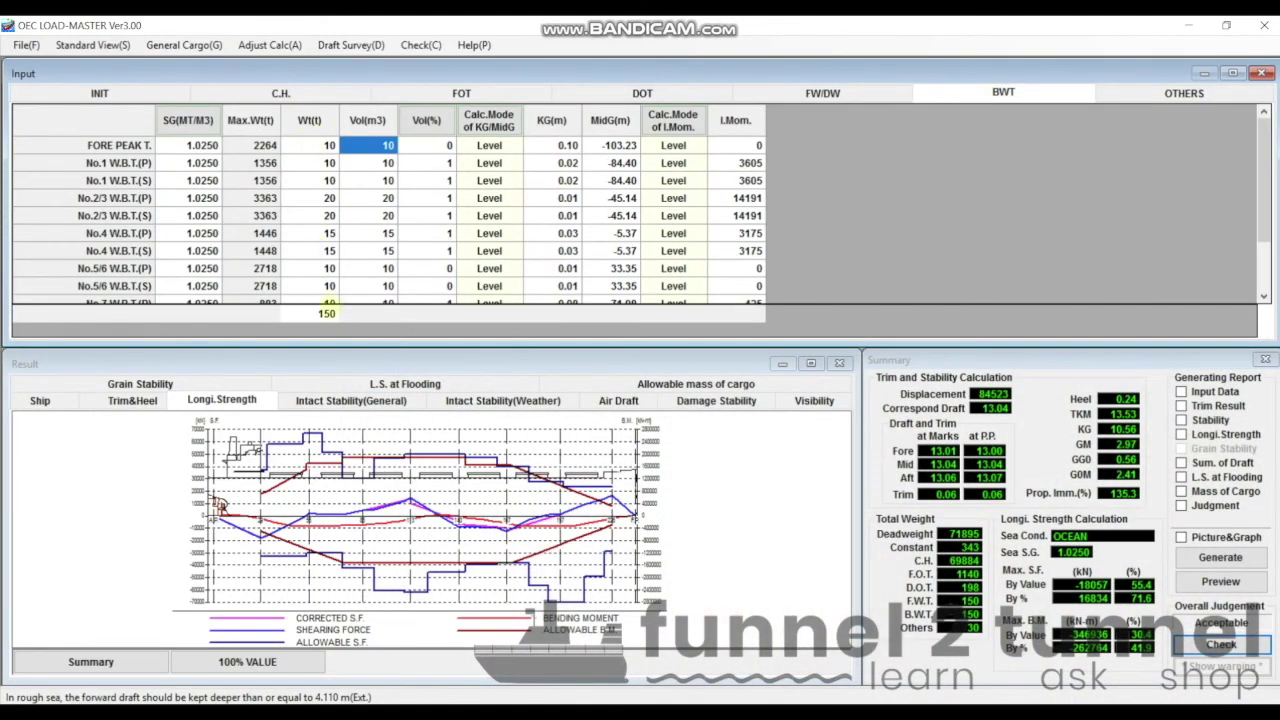
pyautogui.click(1148, 96)
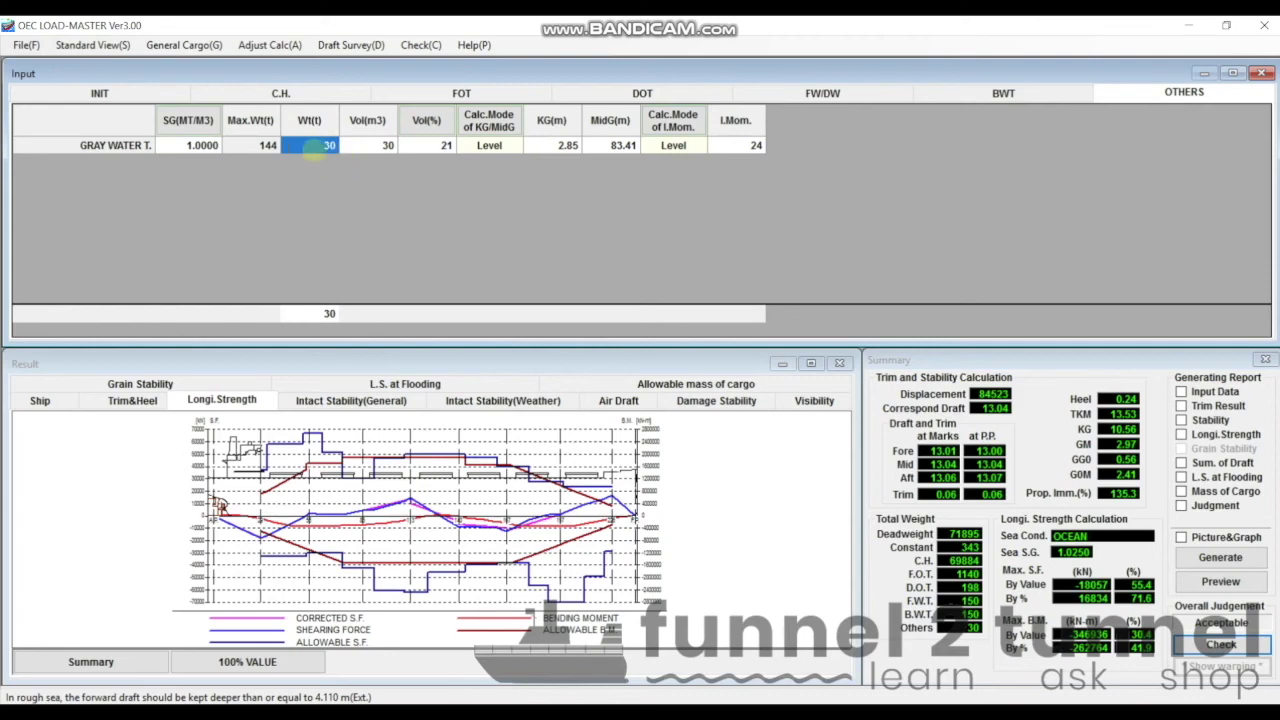
pyautogui.doubleClick(328, 145)
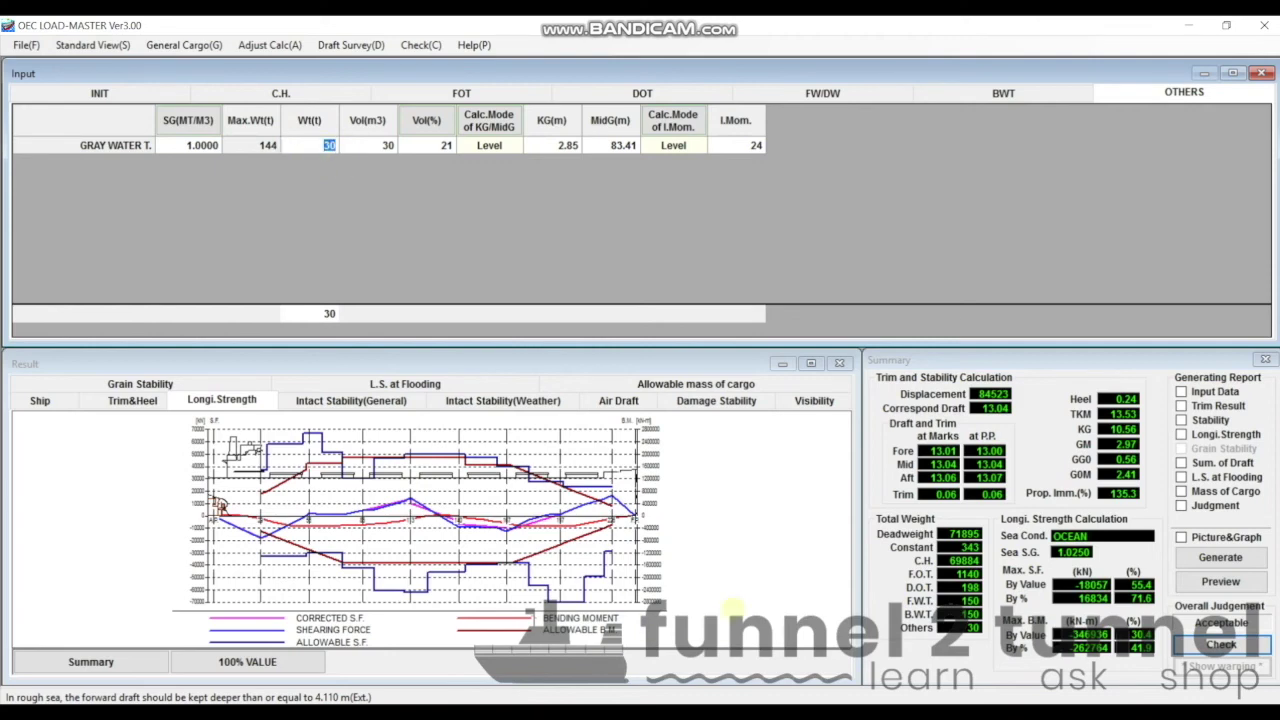
pyautogui.hotkey('alt', 'Tab')
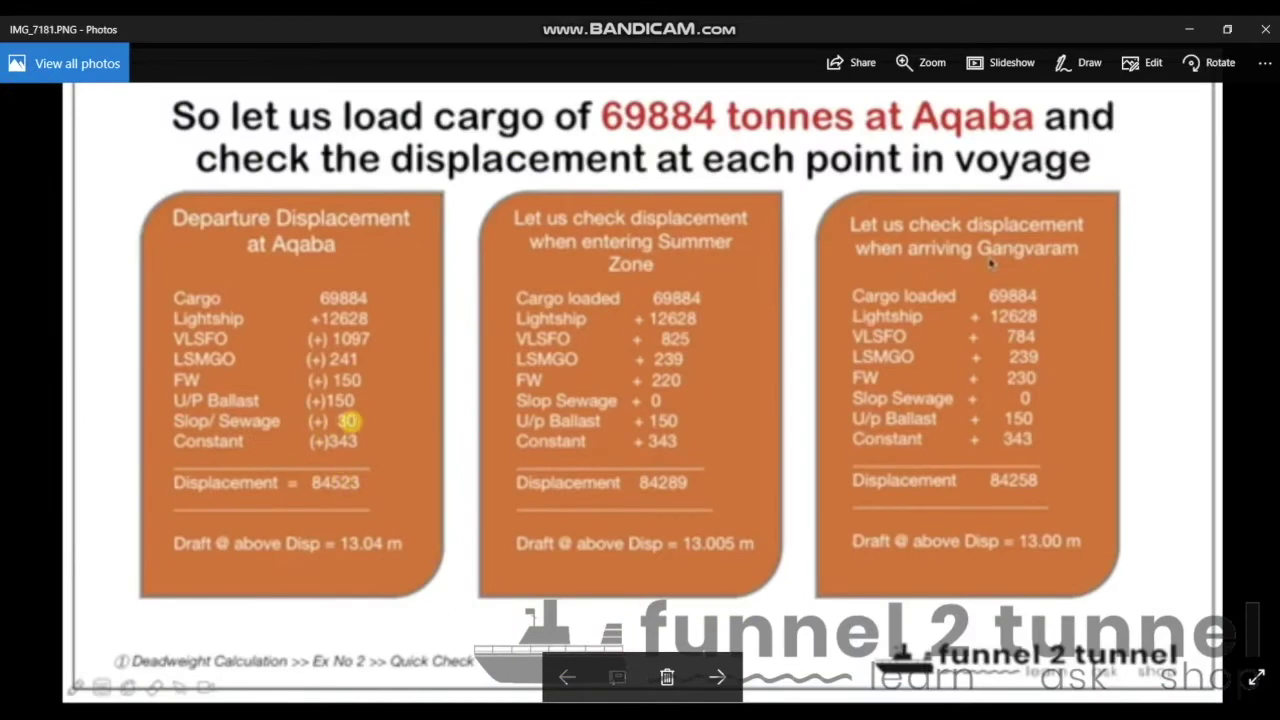
pyautogui.hotkey('alt', 'Tab')
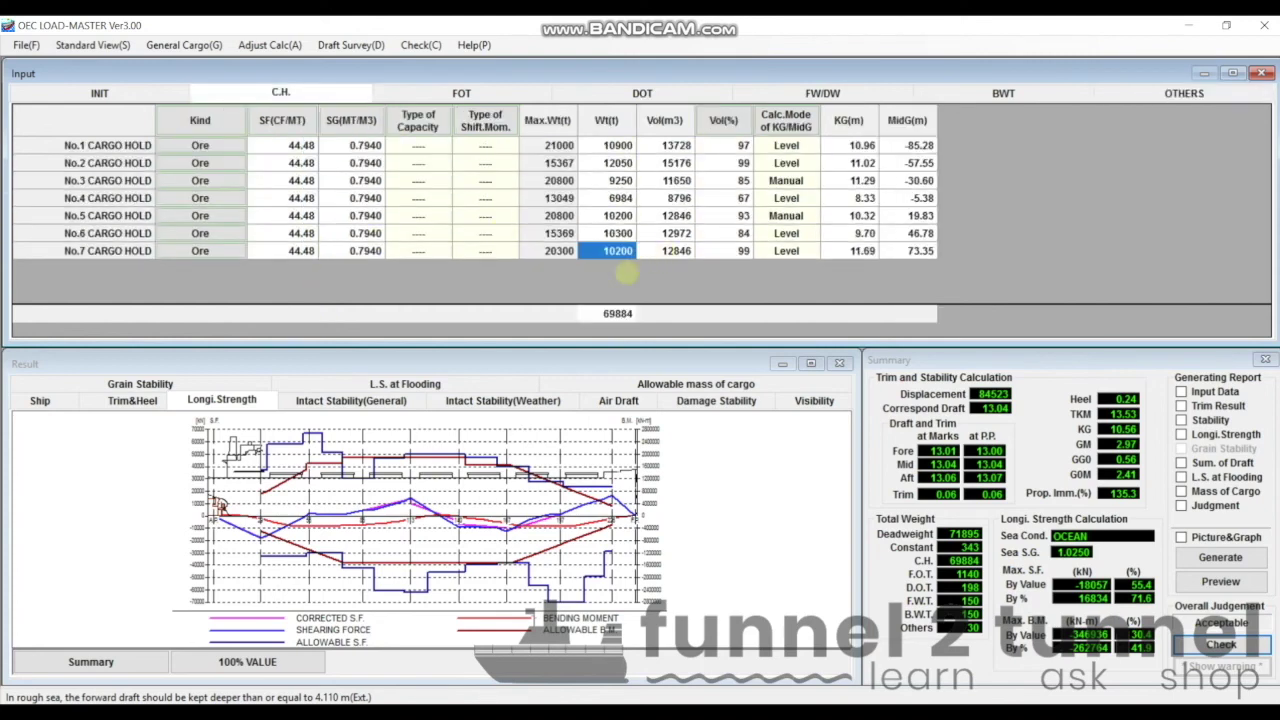
# - Review the 69884 t cargo total, the 13.04 m drafts and the strength results, then open the initial data page
pyautogui.click(614, 316)
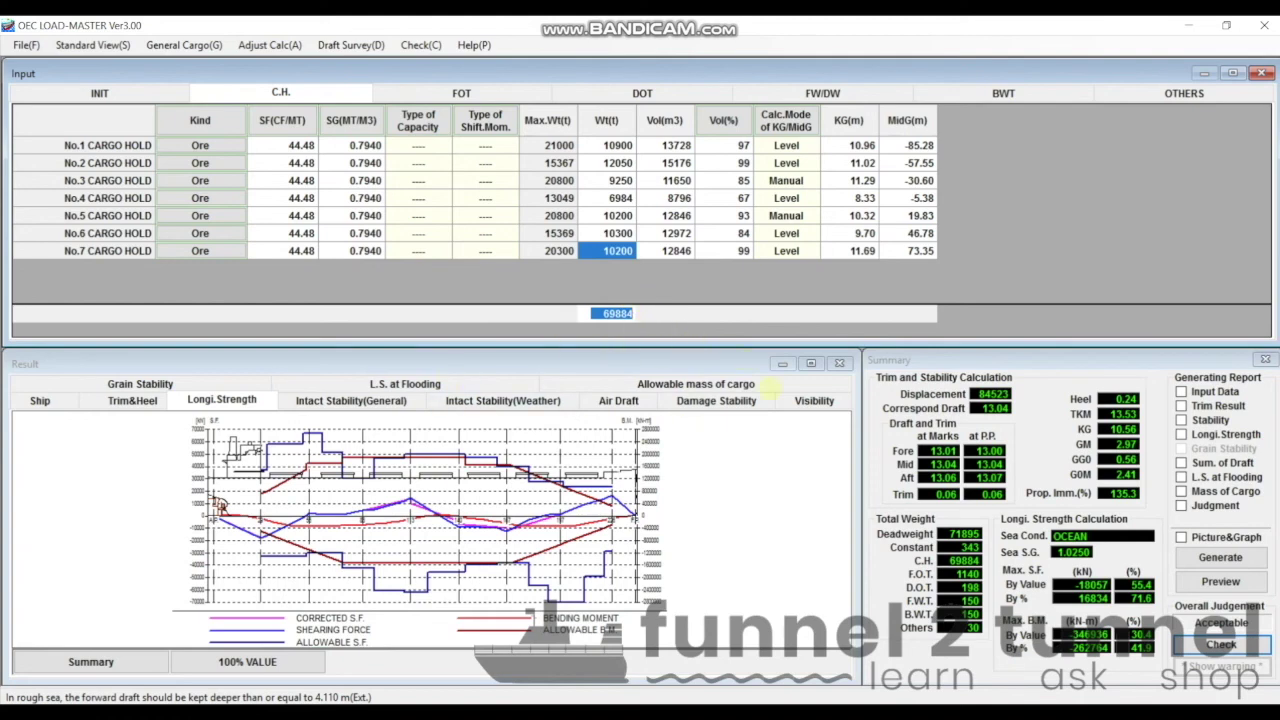
pyautogui.click(970, 452)
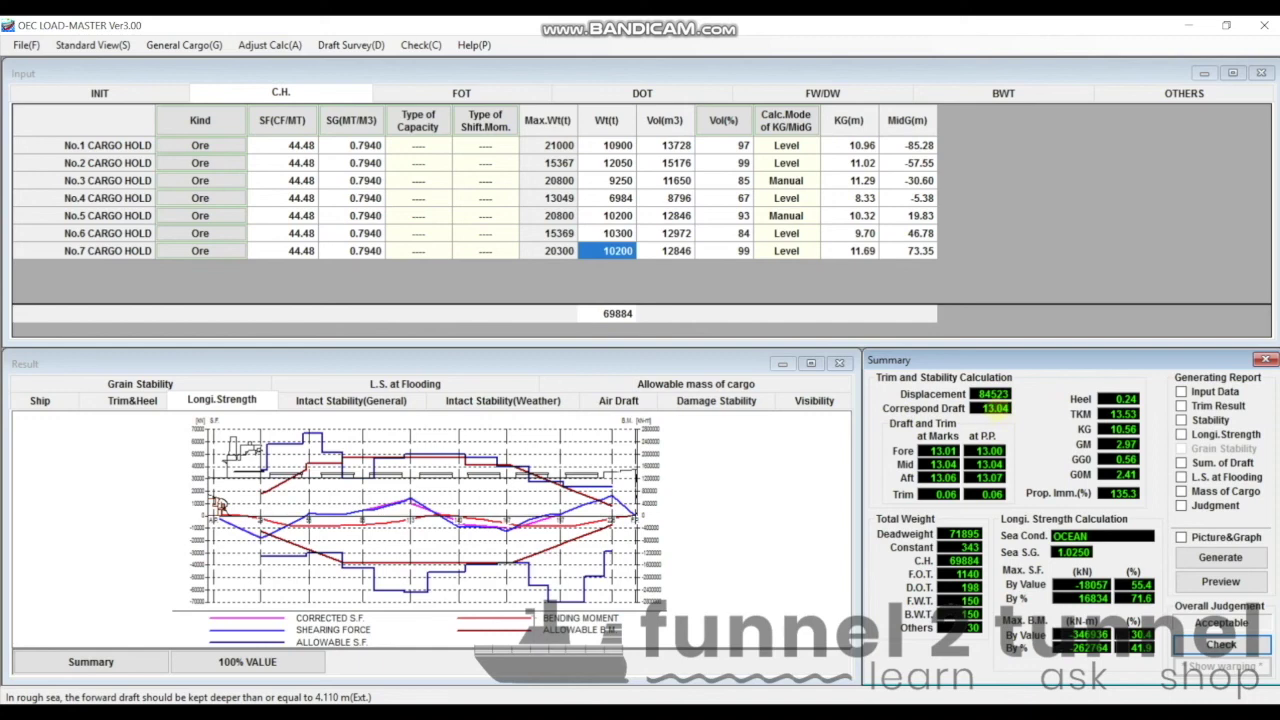
pyautogui.moveTo(945, 451); pyautogui.dragTo(945, 466)
pyautogui.moveTo(945, 477); pyautogui.dragTo(945, 494)
pyautogui.click(428, 537)
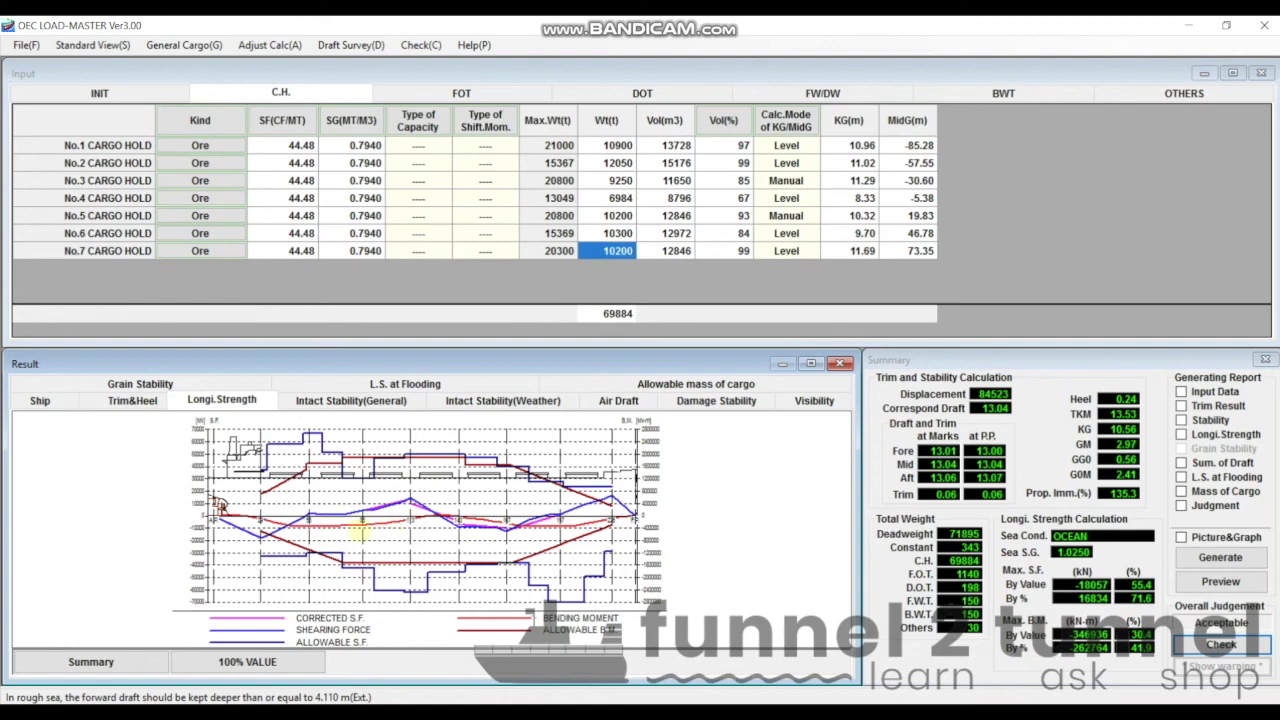
pyautogui.click(1072, 590)
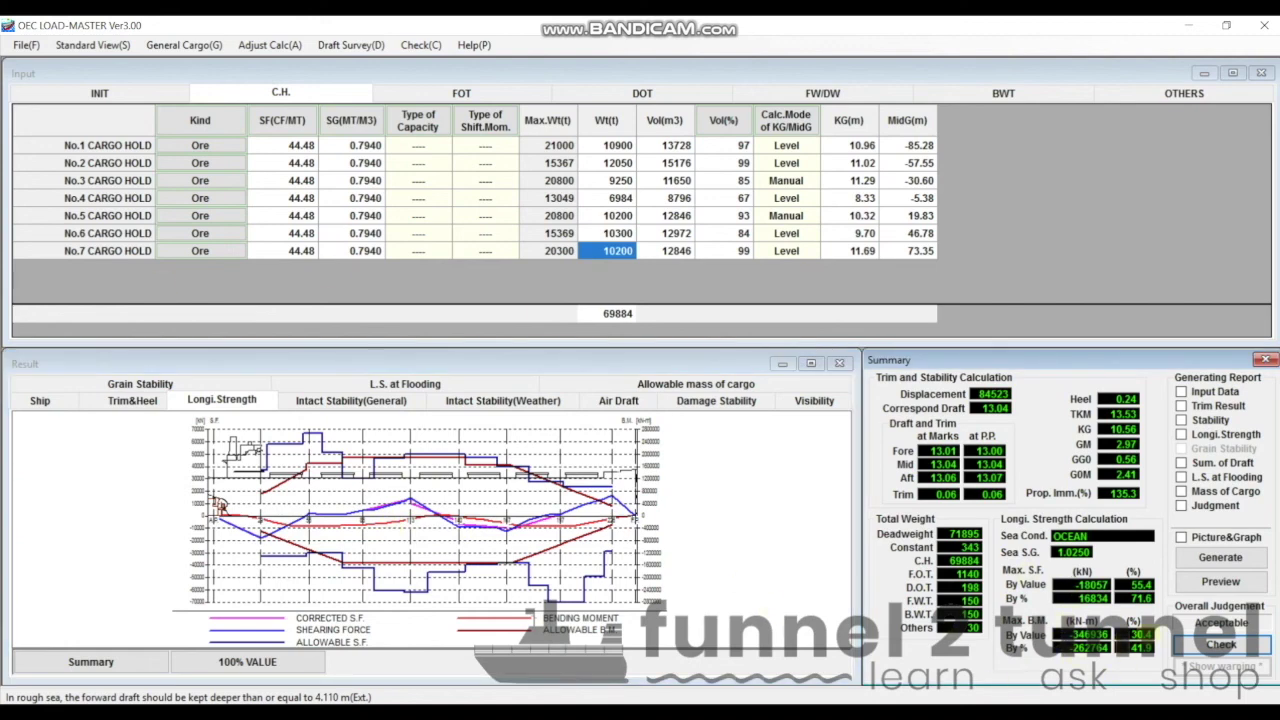
pyautogui.click(99, 92)
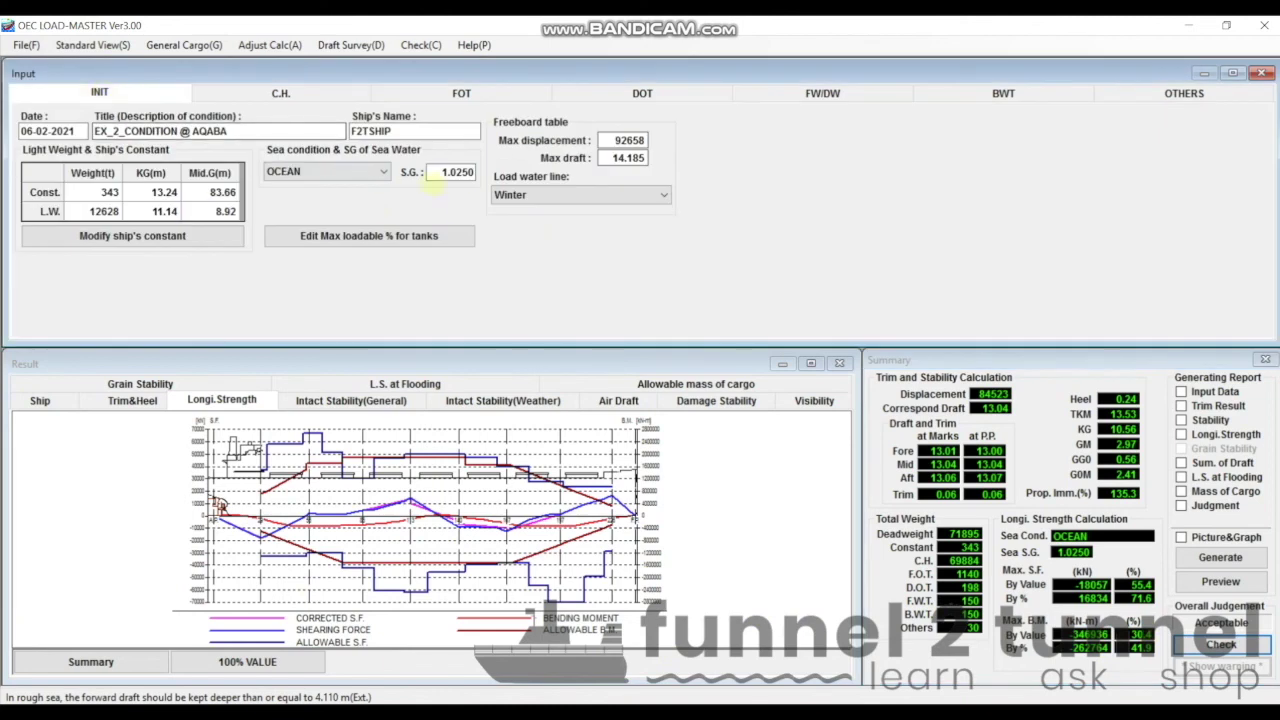
# - Set the sea condition to INPORT instead of OCEAN and return to the cargo hold table
pyautogui.click(330, 171)
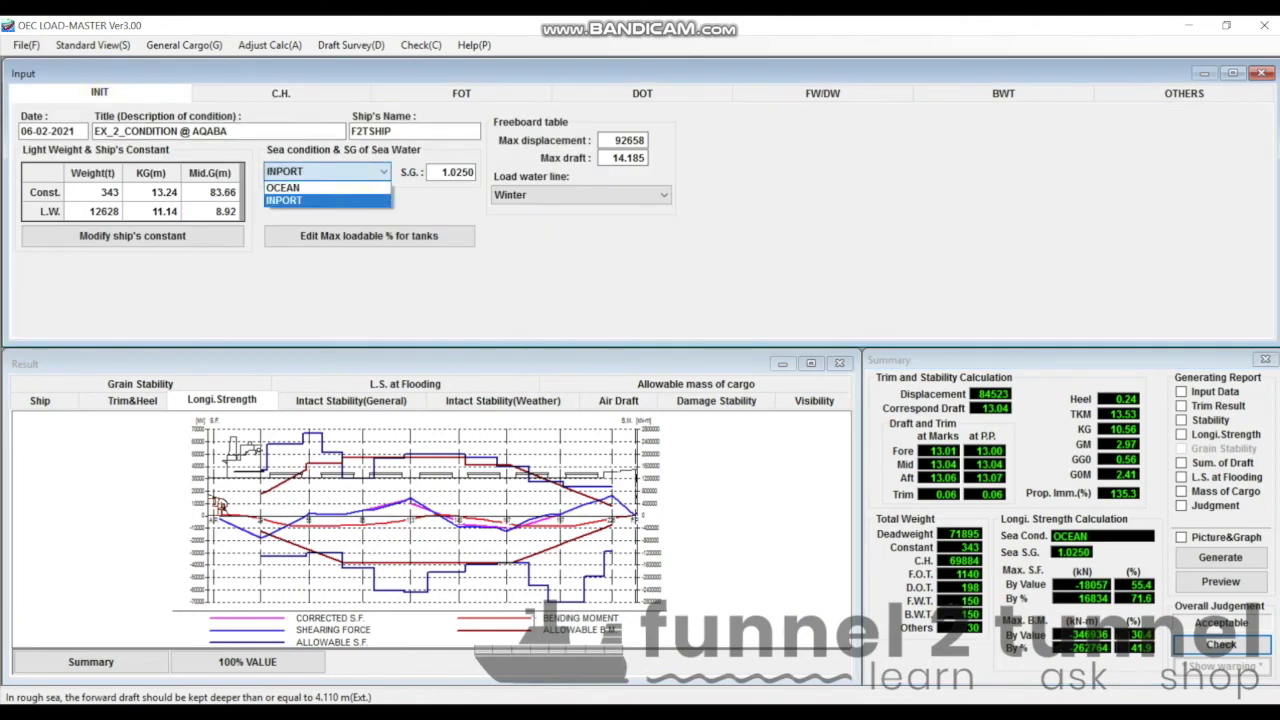
pyautogui.press('Return')
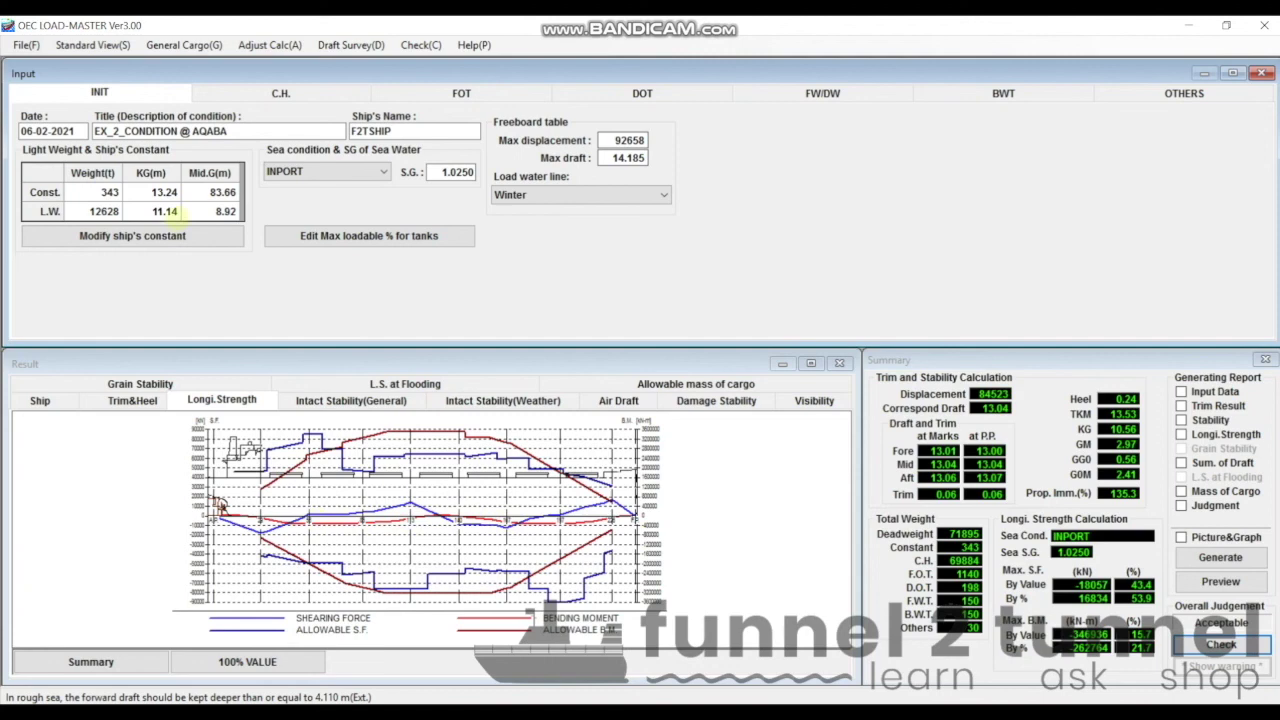
pyautogui.click(280, 93)
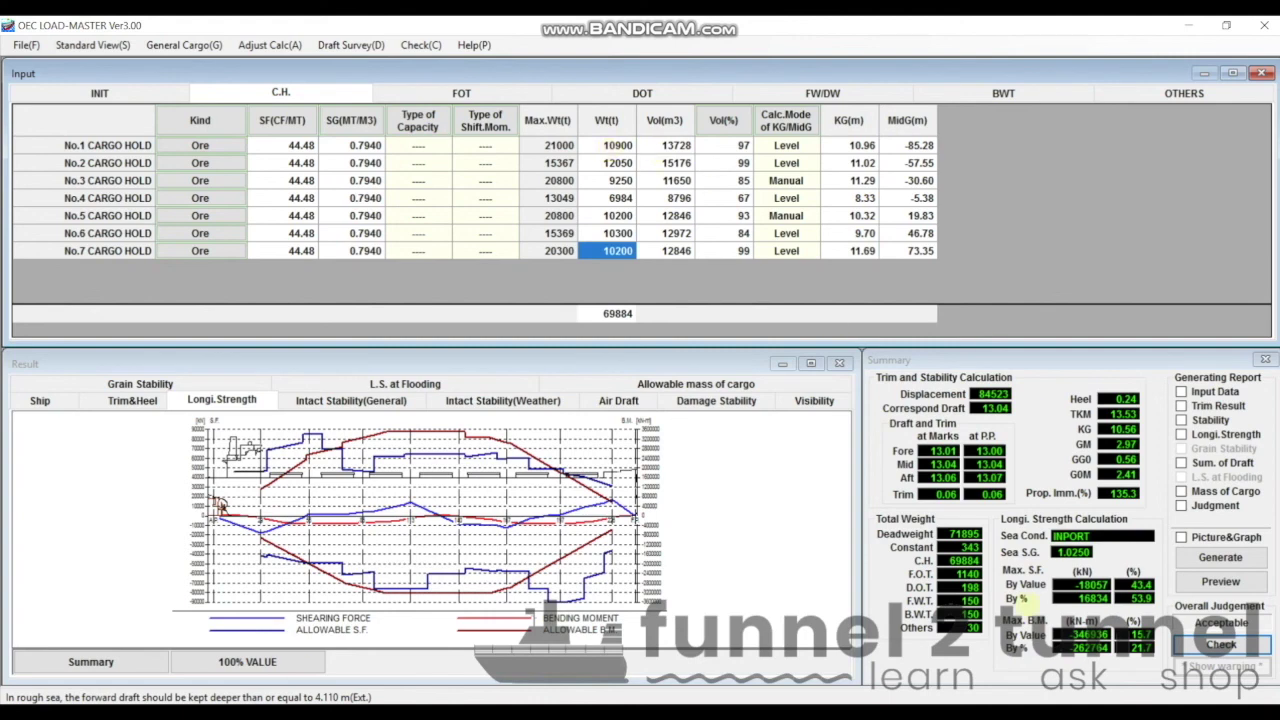
# - Confirm the in-port condition is acceptable, then review No.1 (13728 volume, 10900 t) and No.5 (10200 t) holds
pyautogui.click(1221, 644)
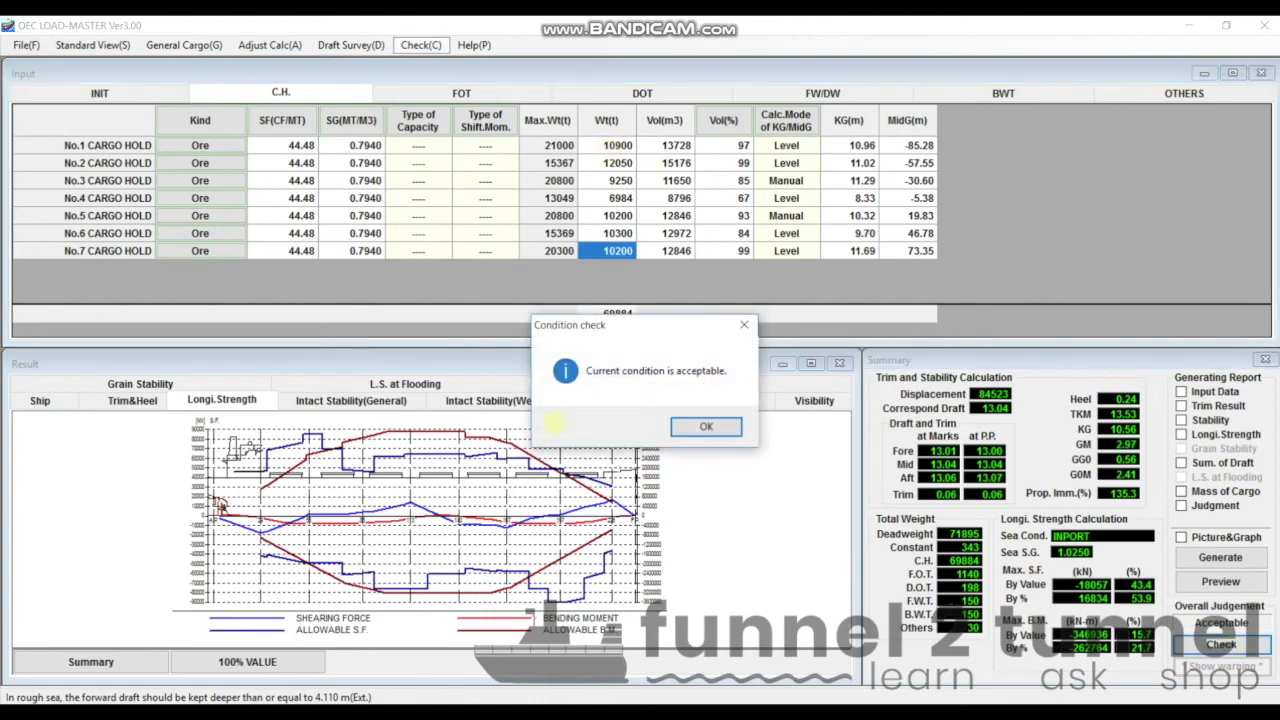
pyautogui.click(690, 426)
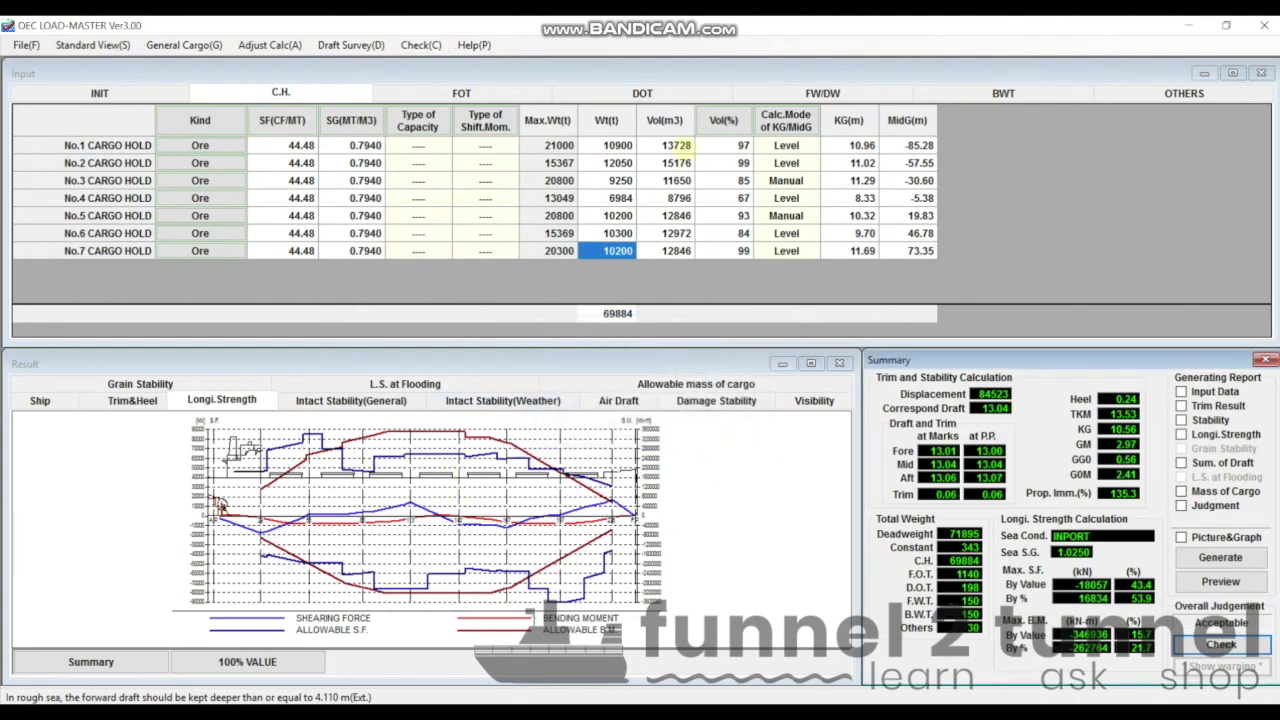
pyautogui.click(677, 145)
pyautogui.click(615, 146)
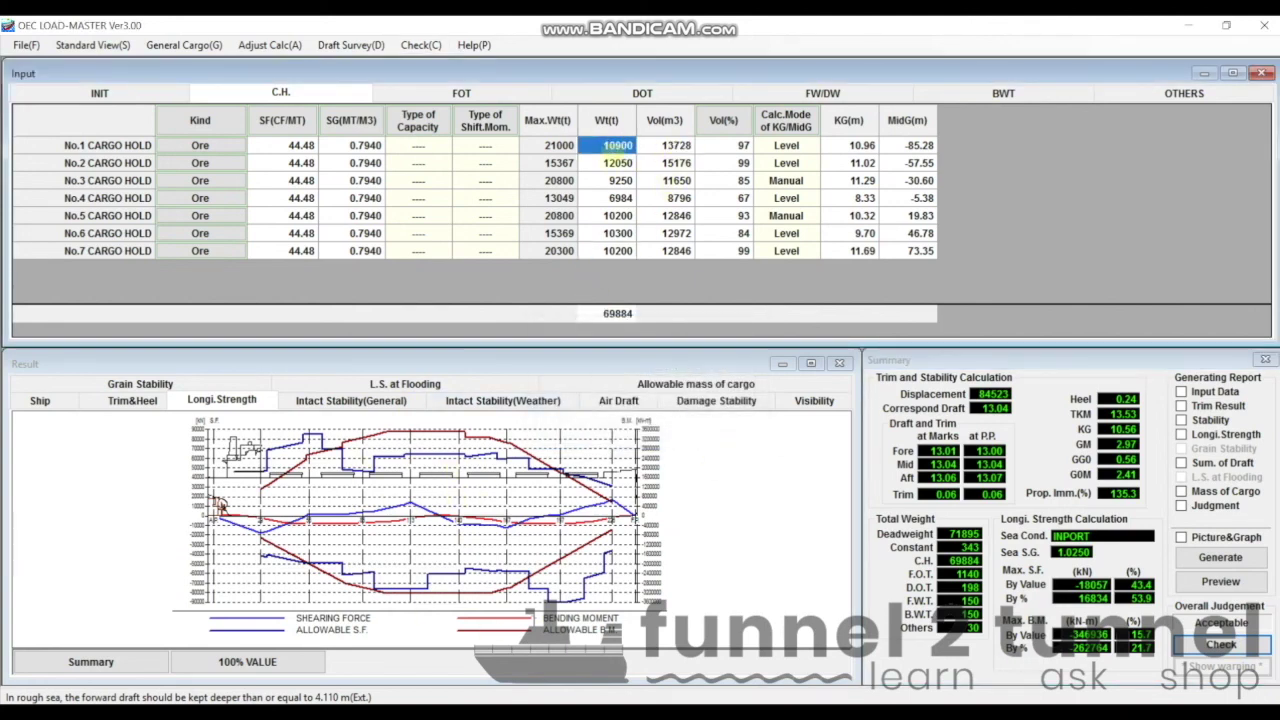
pyautogui.click(615, 215)
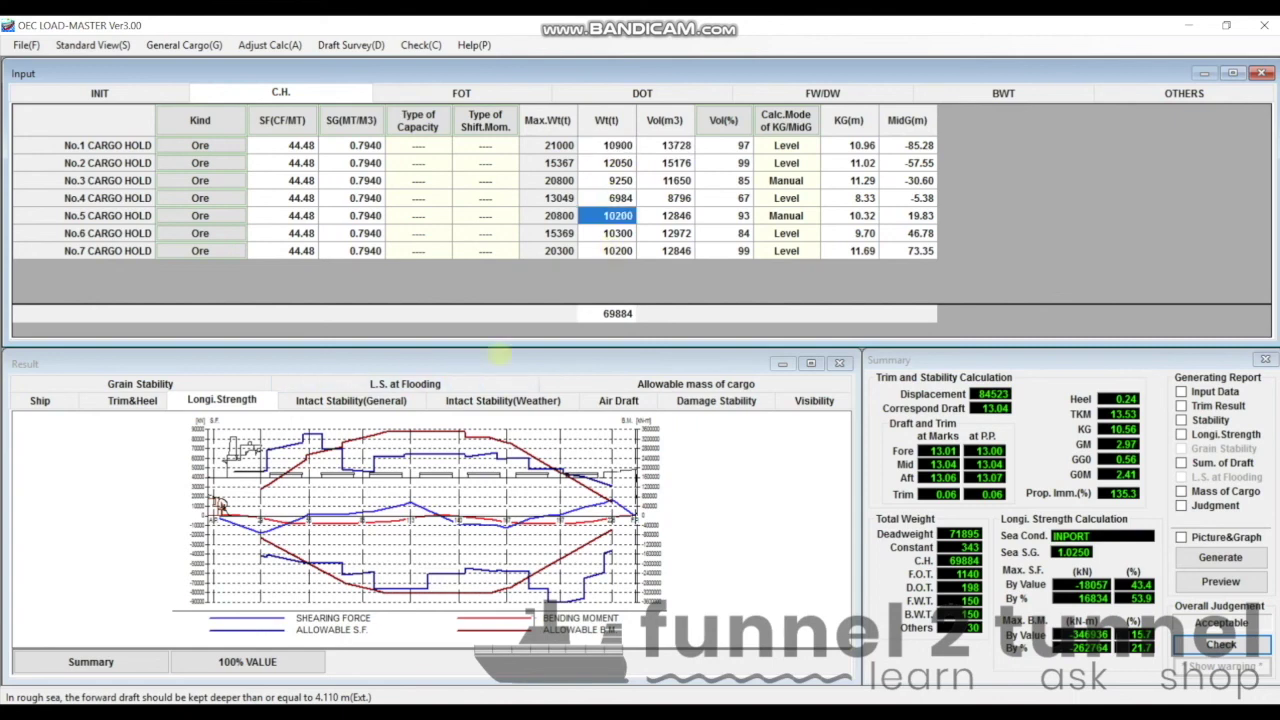